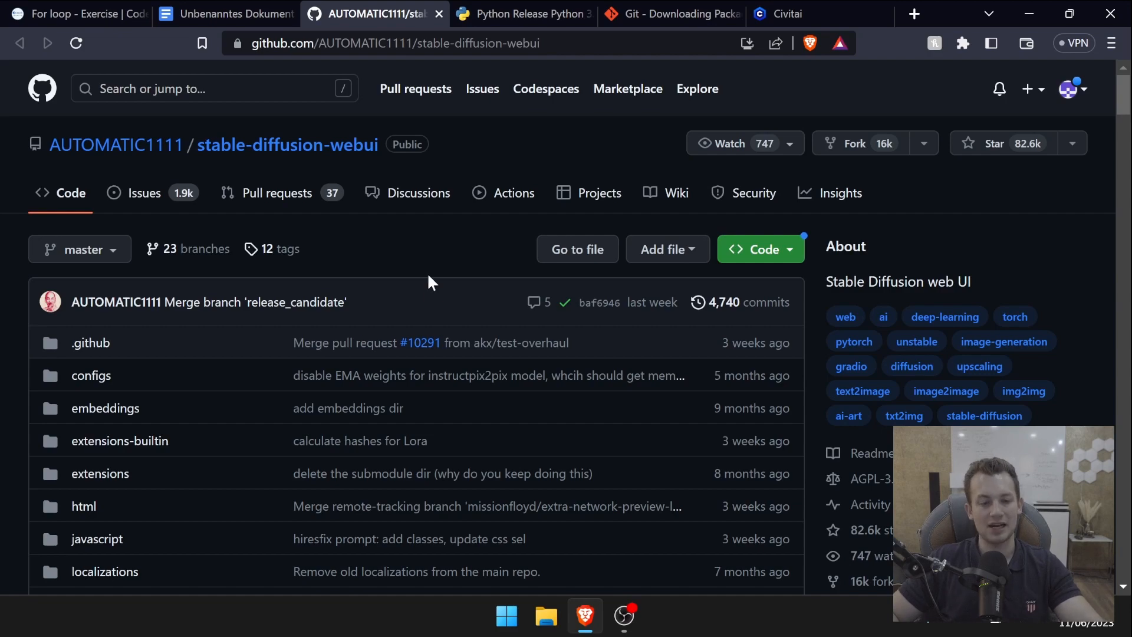
Examine the stable-diffusion-webui repository's README for its features and the instructions for automatic installation on Windows.
scroll(413, 265, down, 1)
scroll(387, 274, down, 15)
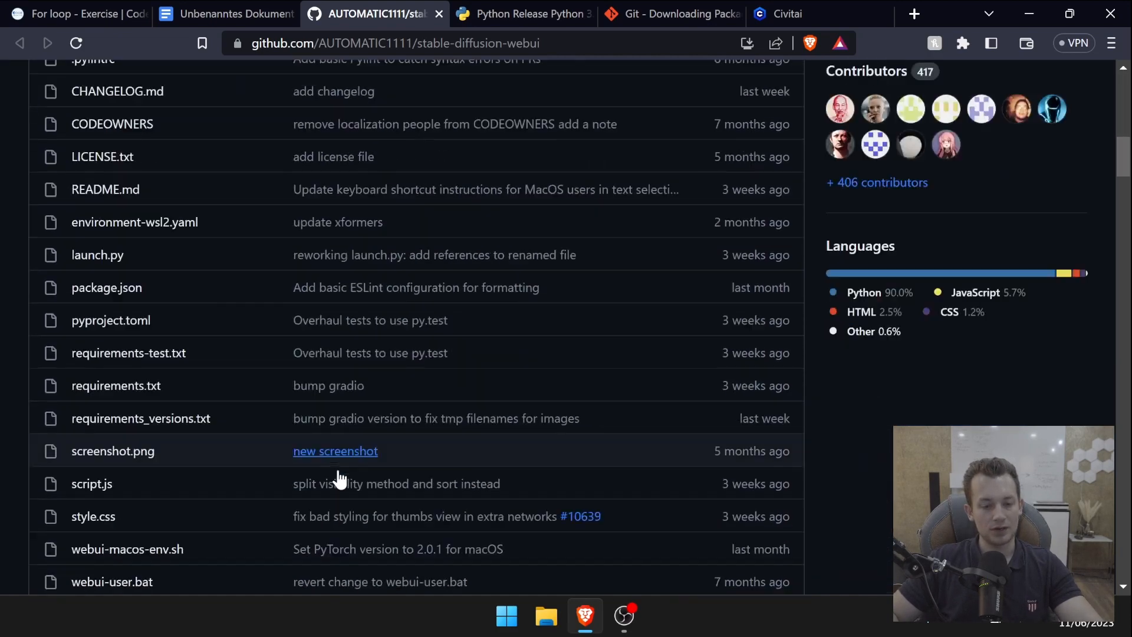
scroll(296, 458, down, 7)
scroll(5, 374, up, 4)
scroll(263, 364, down, 15)
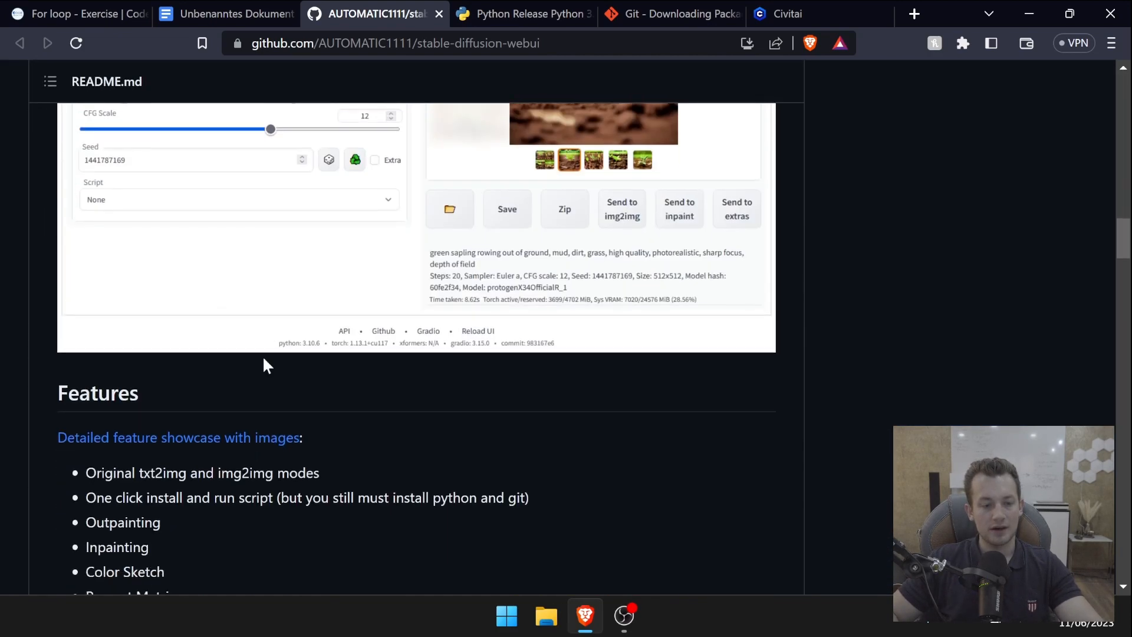
scroll(288, 384, down, 20)
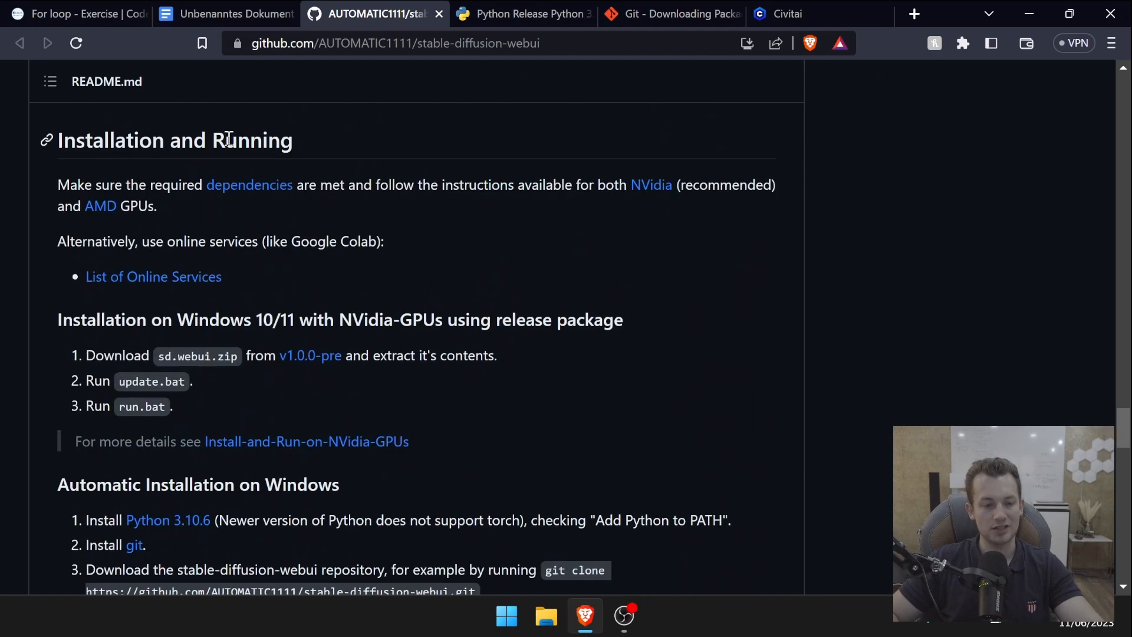
scroll(380, 329, down, 2)
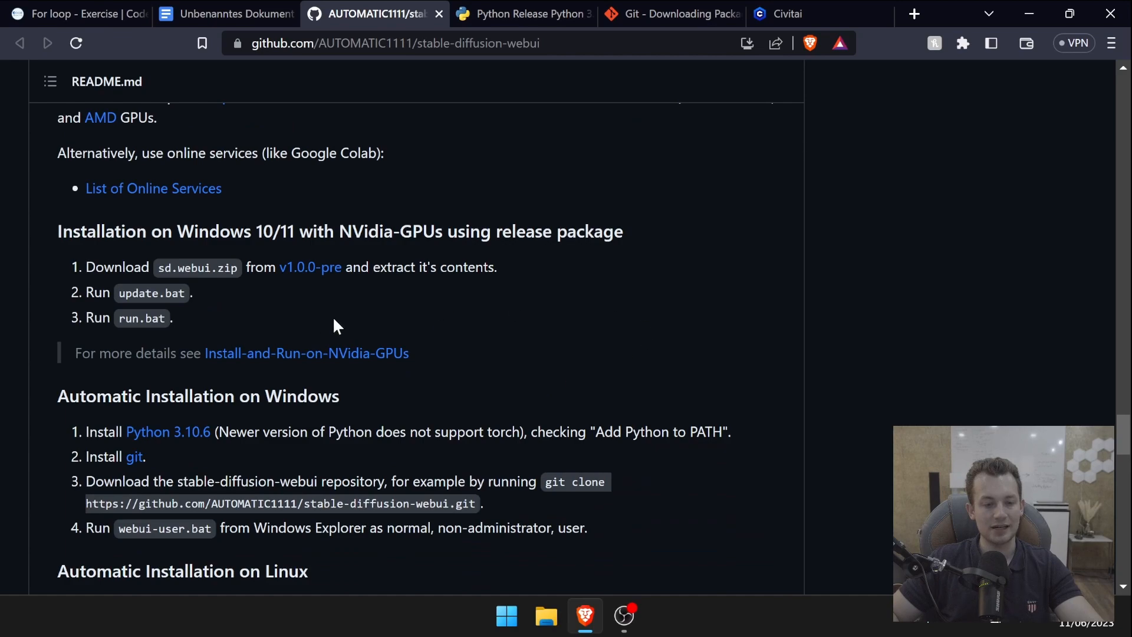
scroll(338, 326, down, 7)
scroll(169, 335, up, 3)
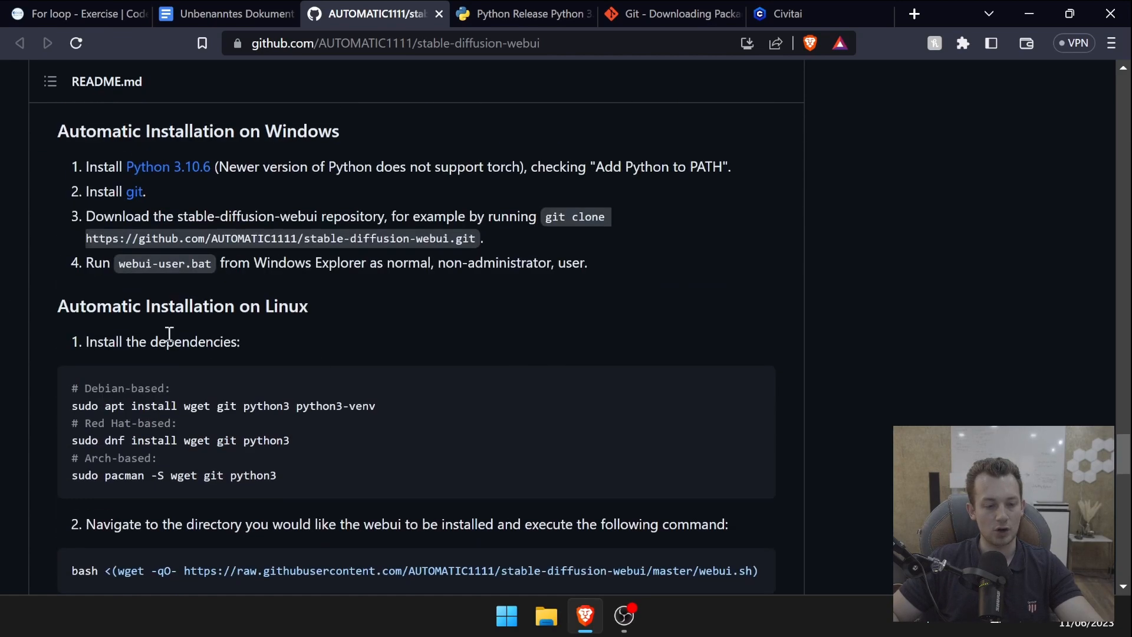
scroll(331, 366, up, 20)
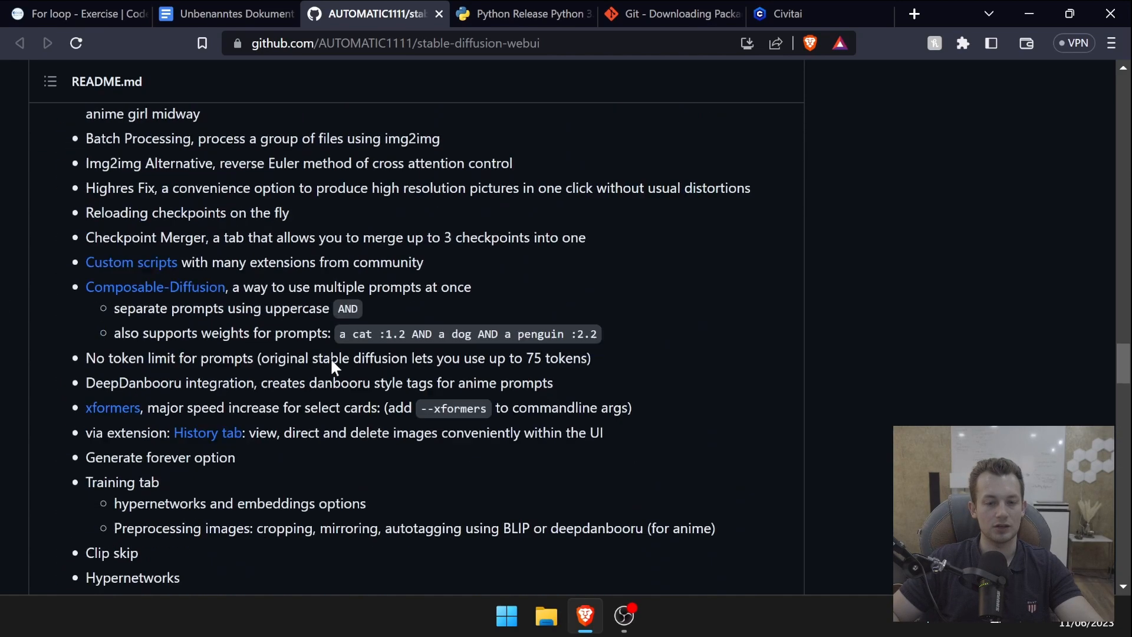
scroll(332, 367, up, 15)
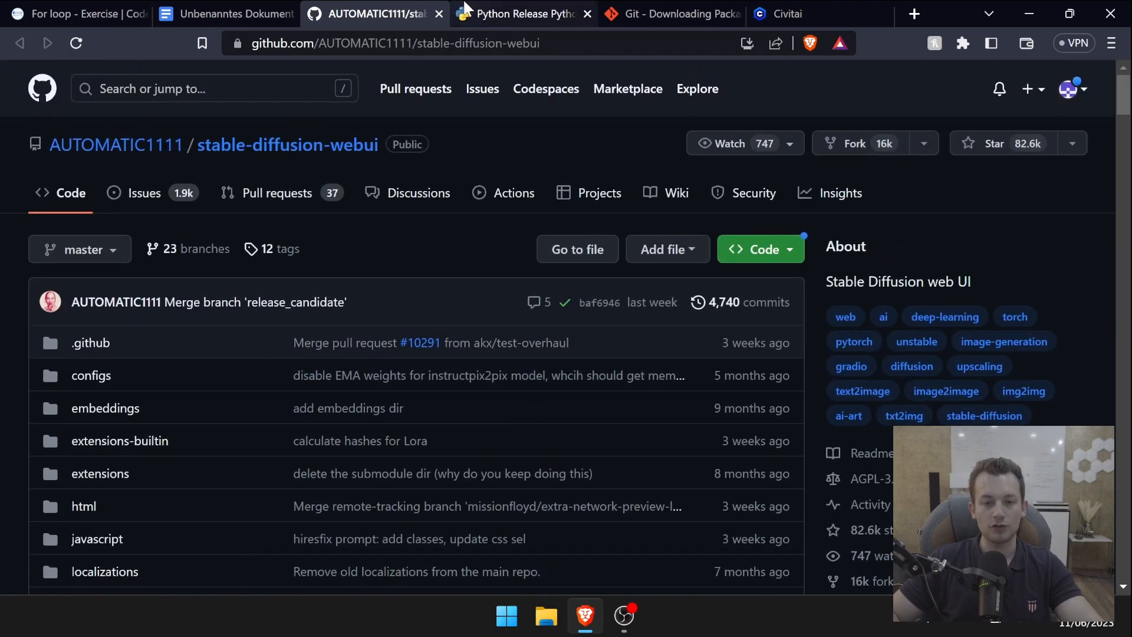
Download the 64-bit Windows installer from the Python 3.10.6 release page, saving python-3.10.6-amd64.exe in the Downloads folder.
click(522, 14)
scroll(120, 329, up, 3)
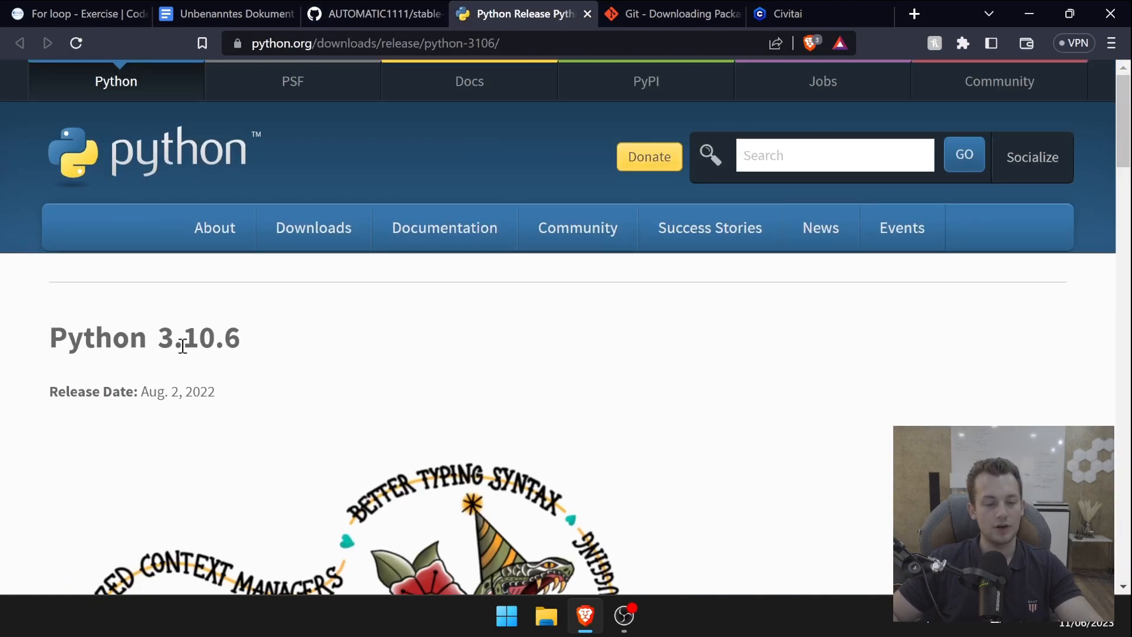
scroll(543, 349, down, 20)
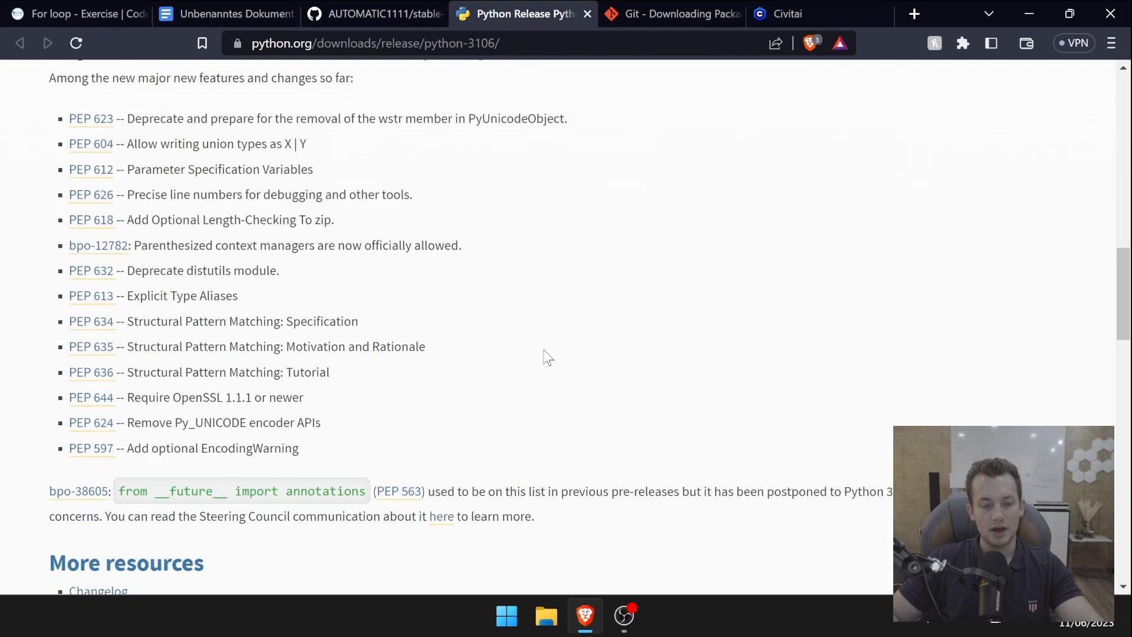
scroll(440, 348, down, 3)
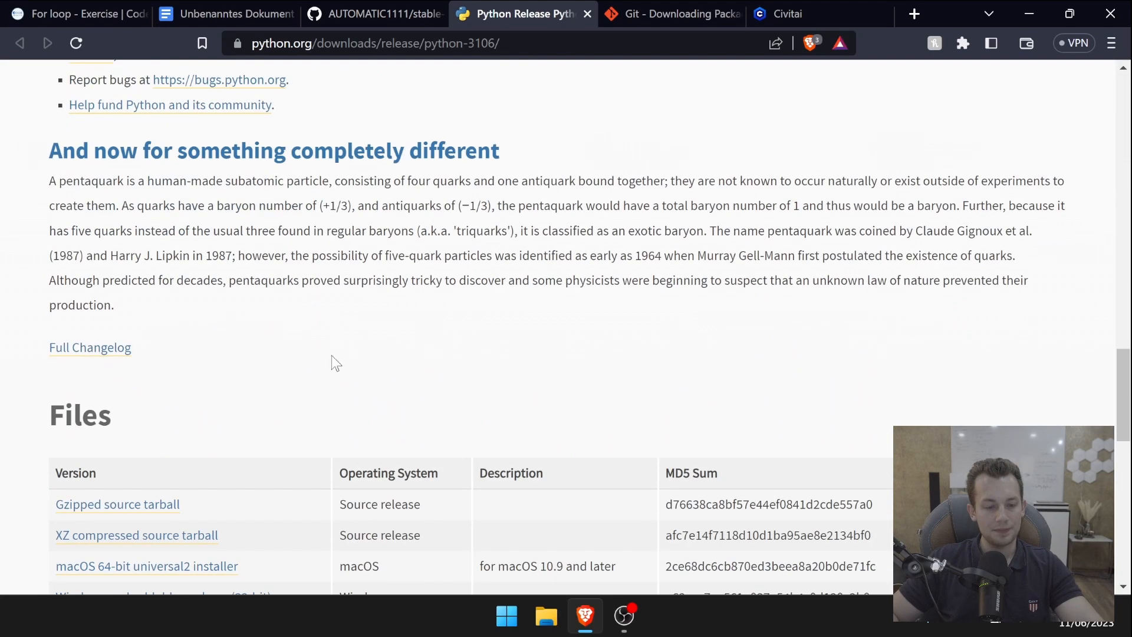
scroll(496, 337, down, 3)
scroll(506, 293, down, 1)
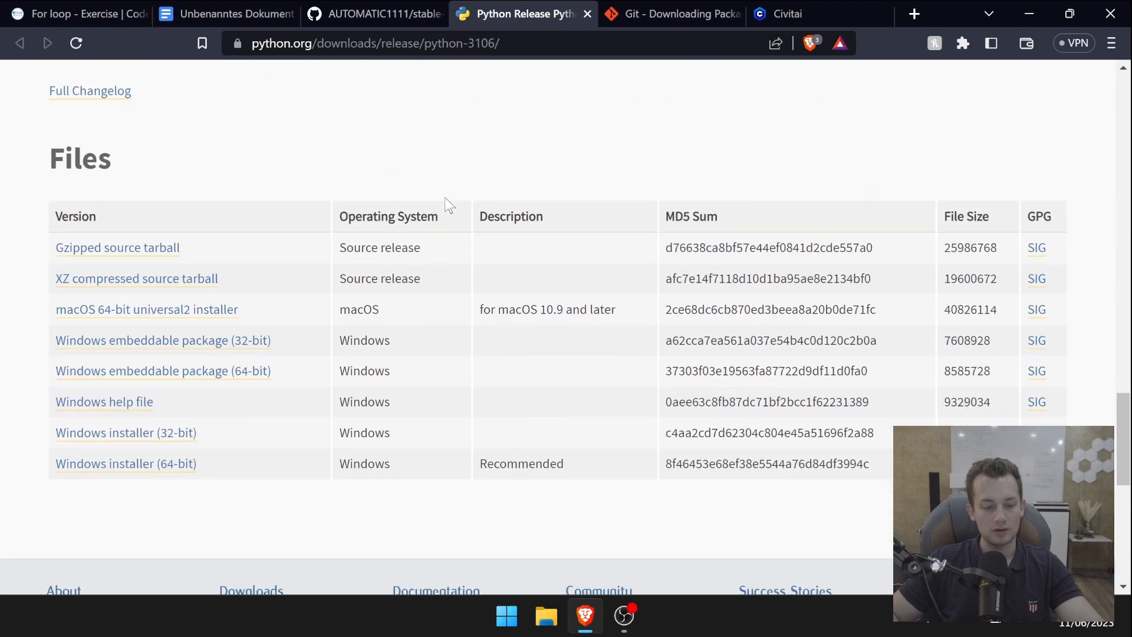
click(163, 467)
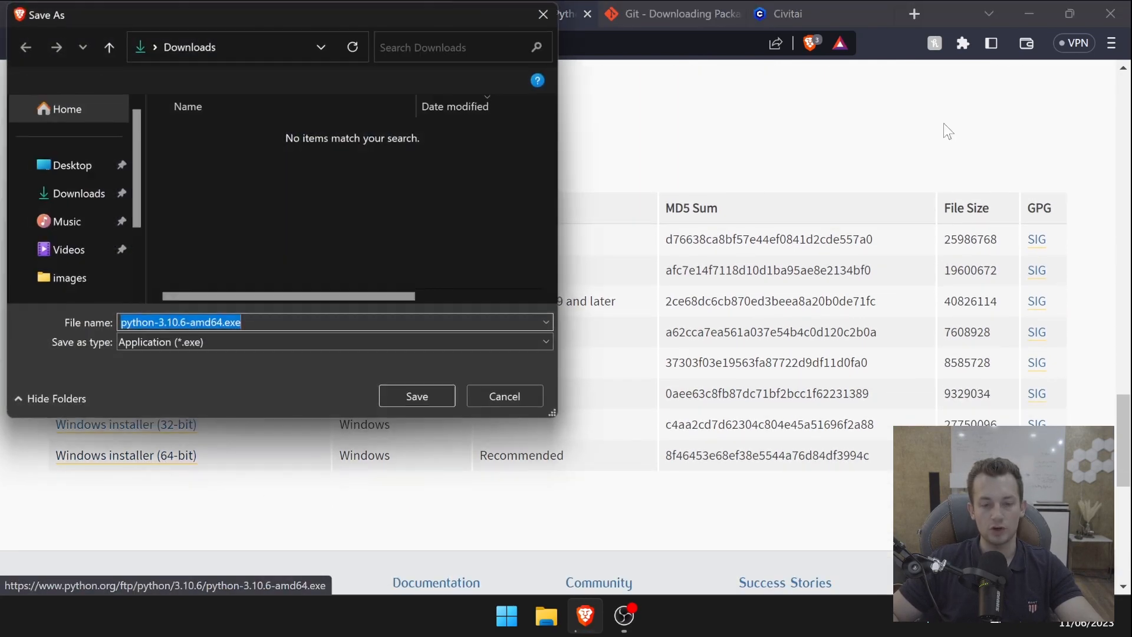
click(418, 399)
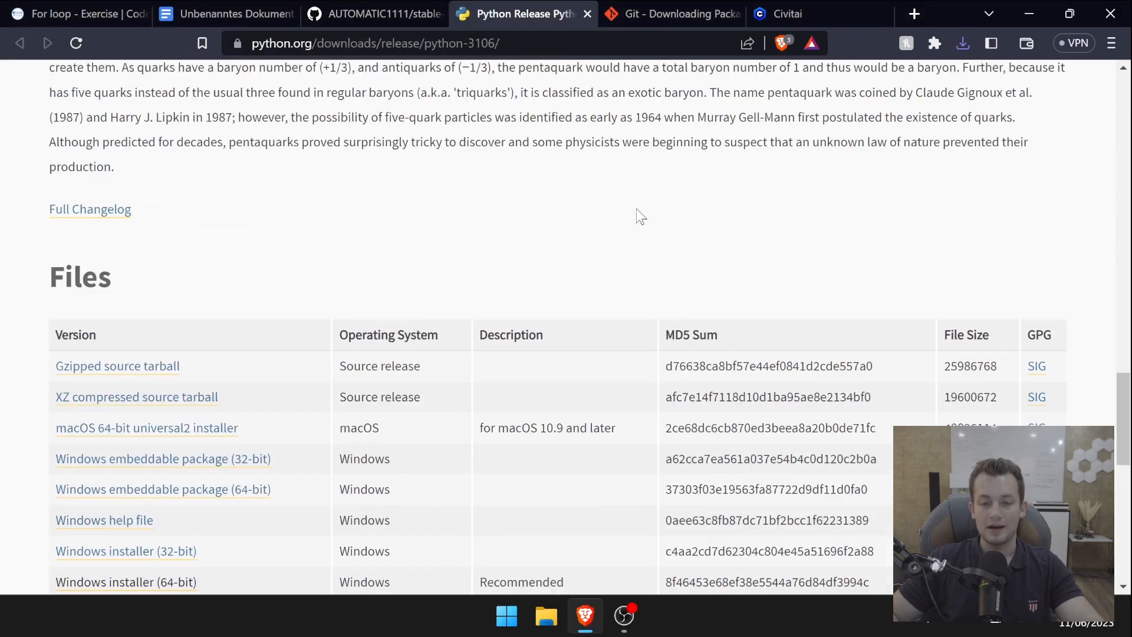
scroll(642, 216, up, 1)
Download the 64-bit standalone Git for Windows Setup from the Git page, saving Git-2.41.0-64-bit.exe in the Downloads folder.
click(672, 14)
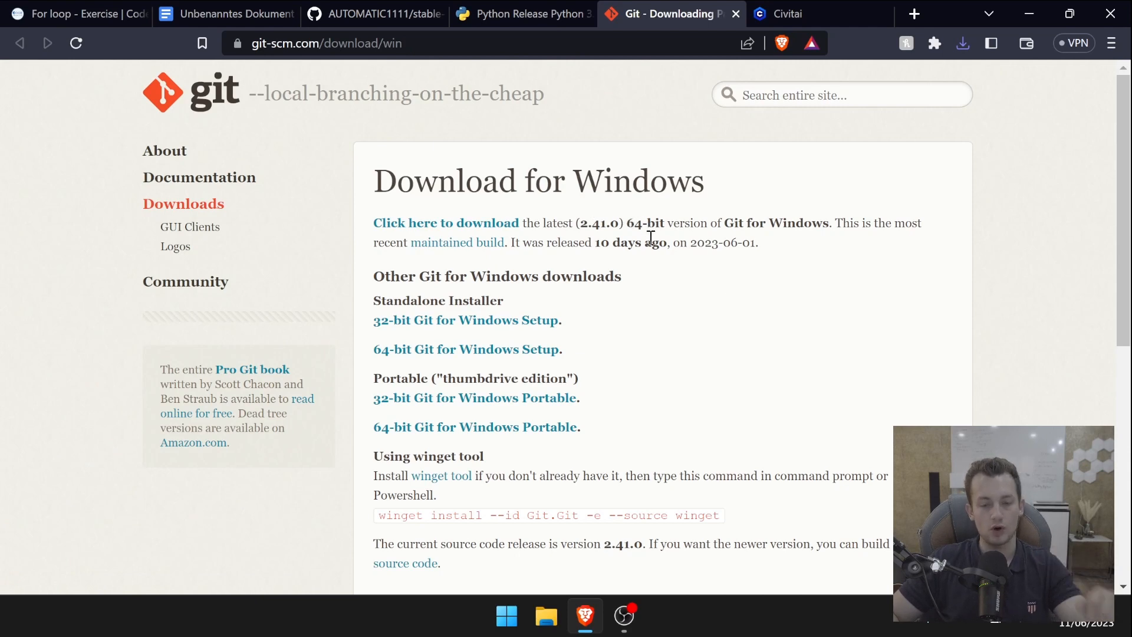
click(380, 13)
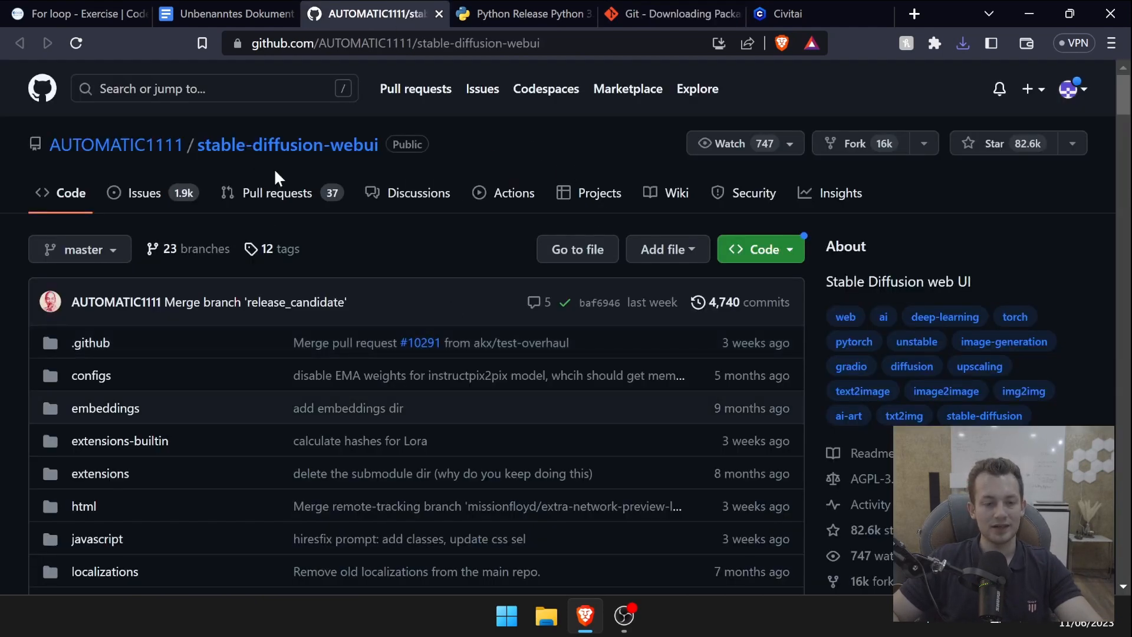
click(673, 15)
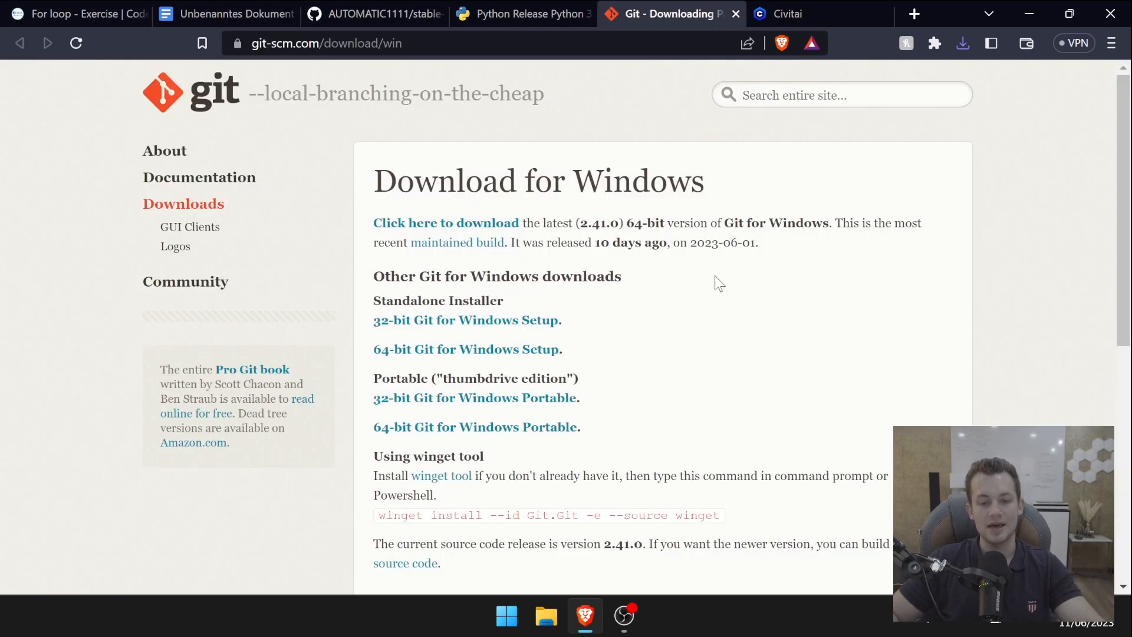
scroll(635, 344, down, 2)
scroll(581, 310, up, 2)
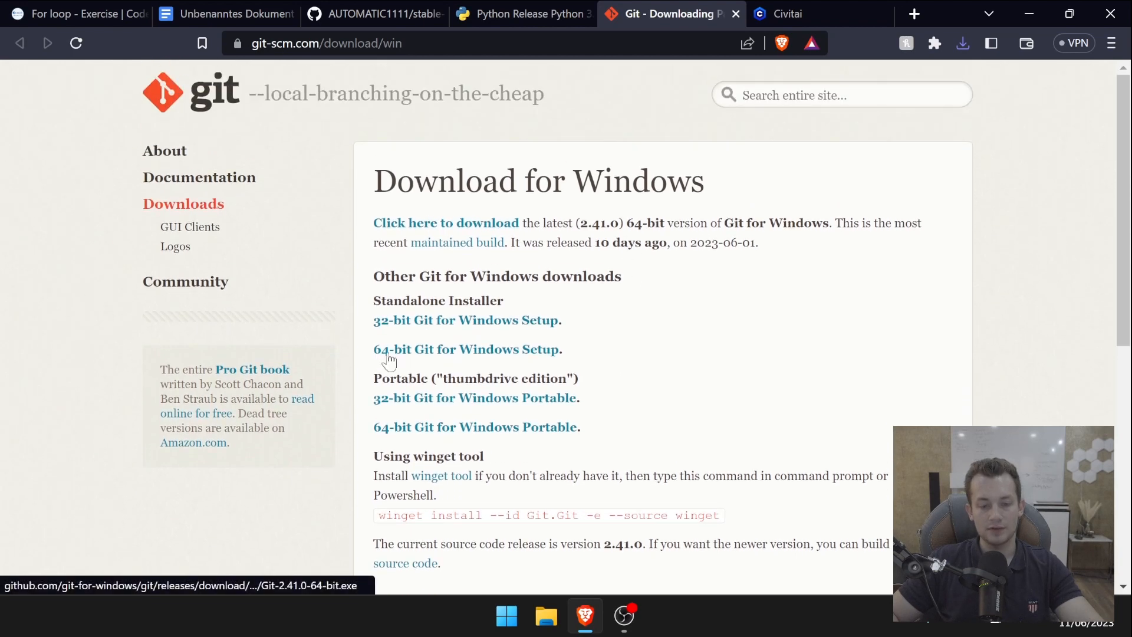
click(454, 357)
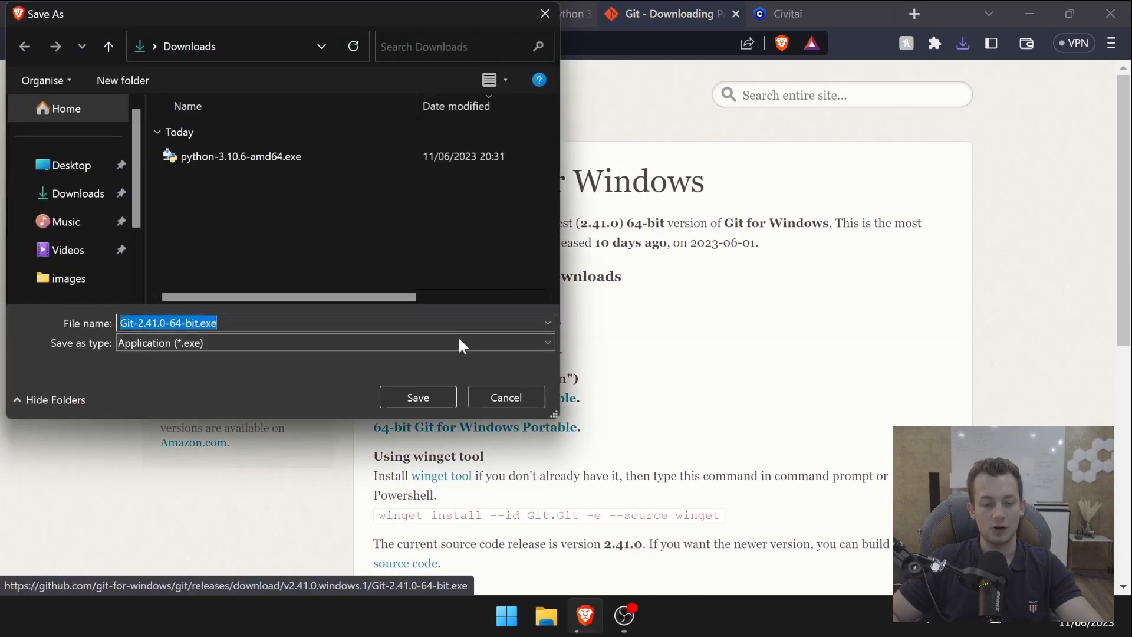
click(426, 398)
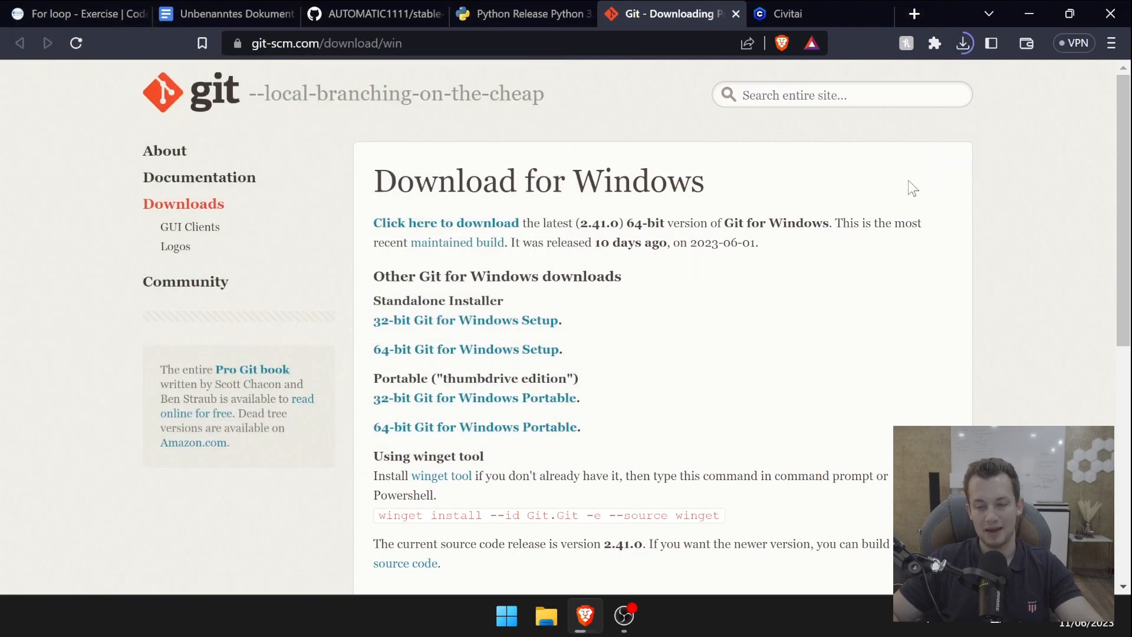
Try to install Python 3.10.6 from the downloaded file with Add Python 3.10 to PATH enabled, and close the installer.
click(963, 43)
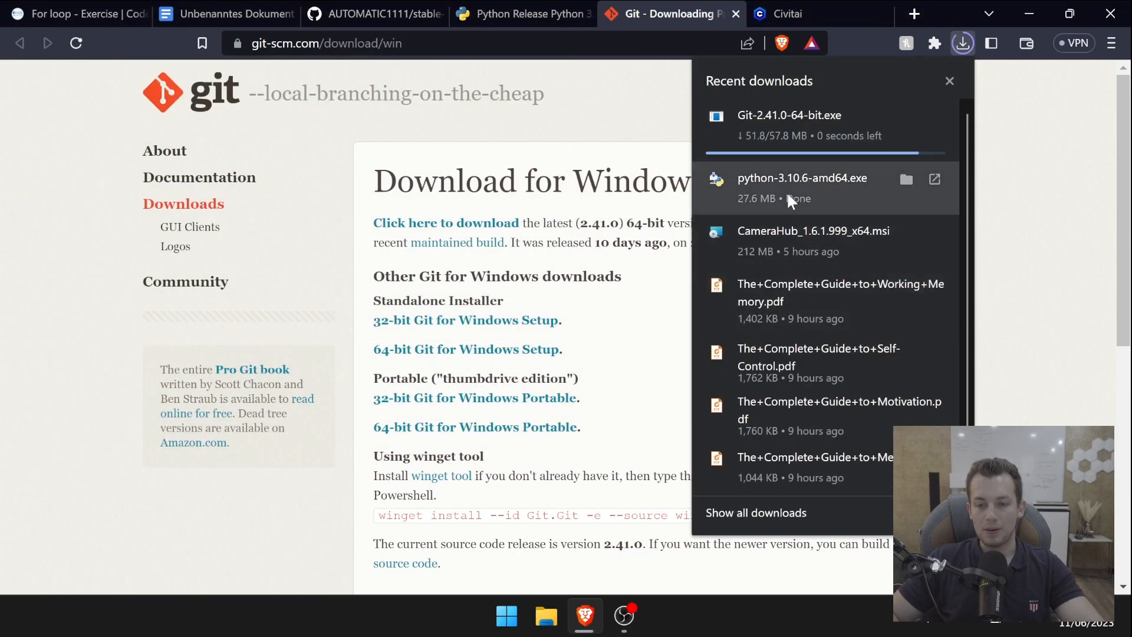
click(759, 192)
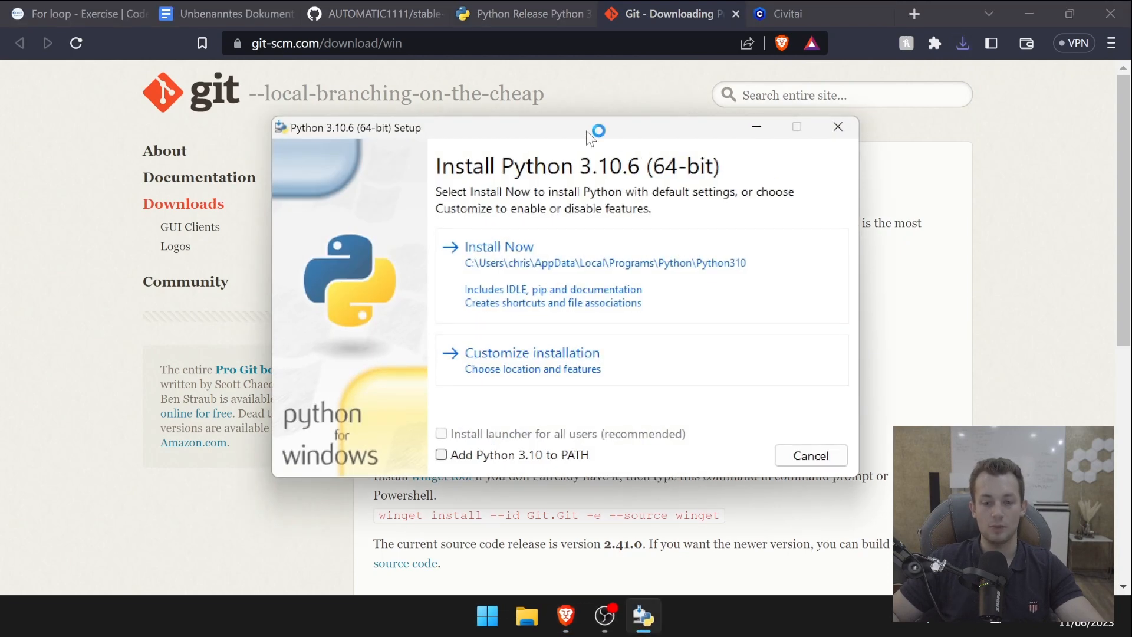
drag(610, 95, 547, 101)
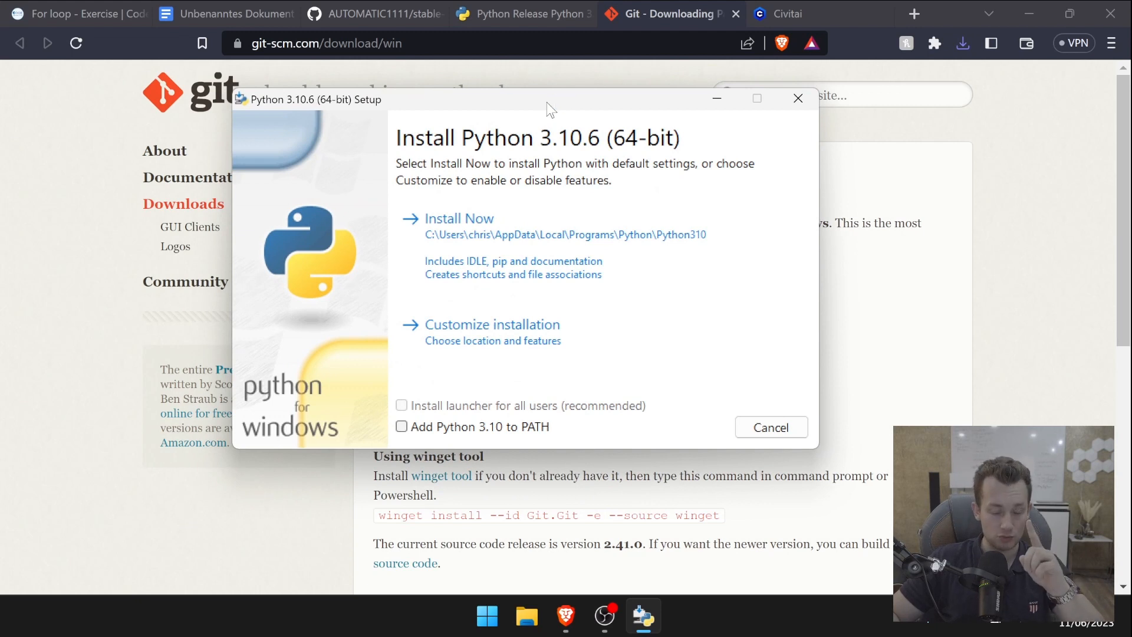
click(401, 427)
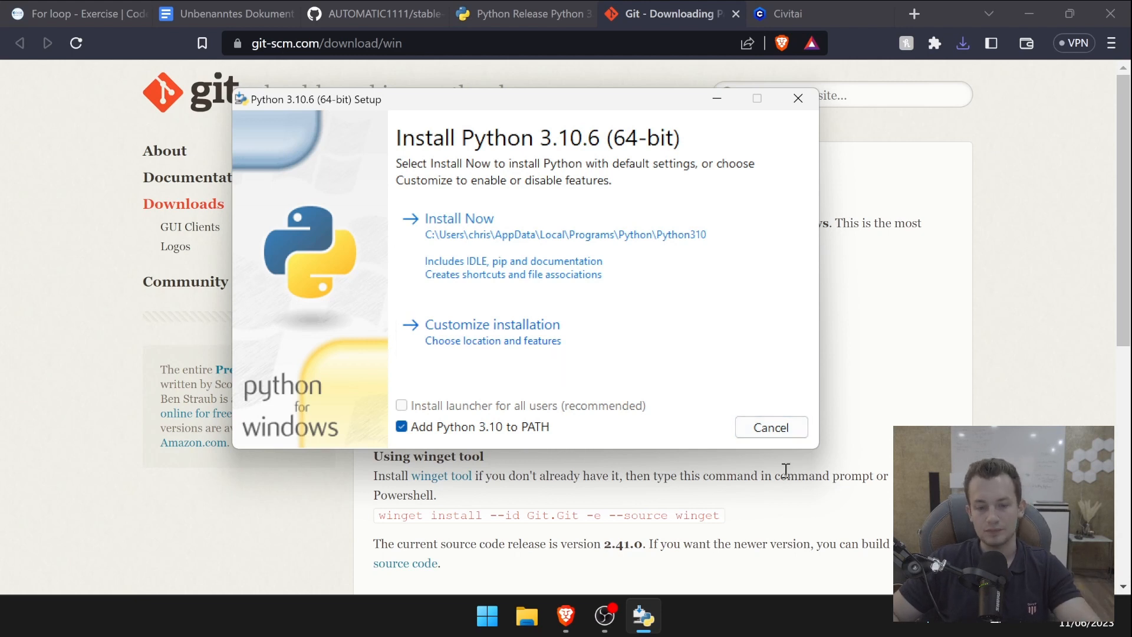
click(507, 212)
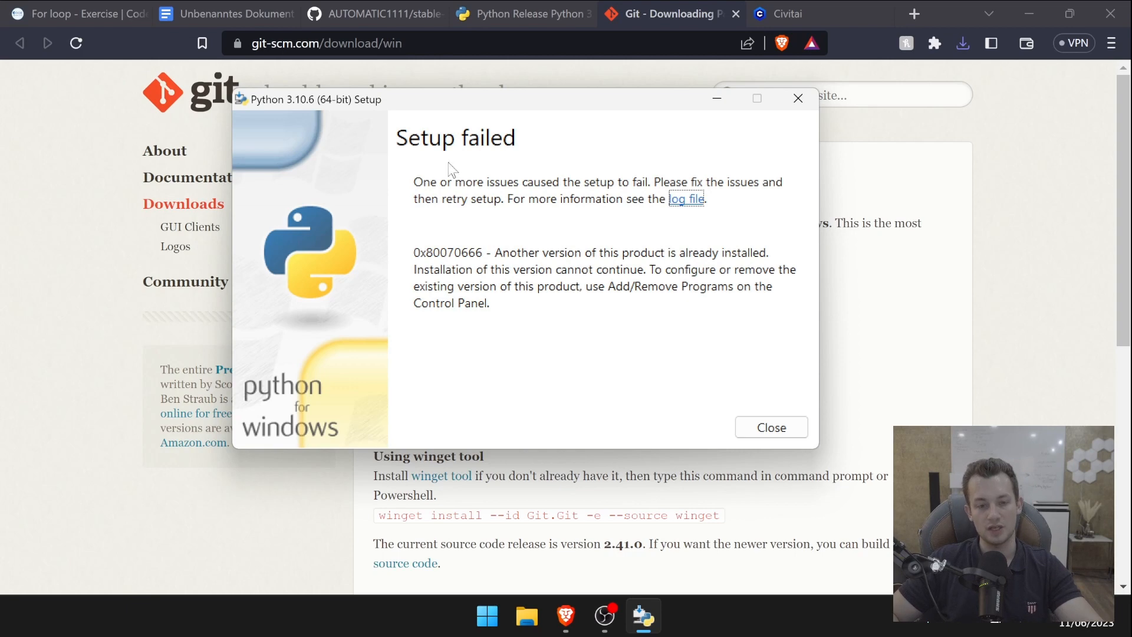
click(772, 428)
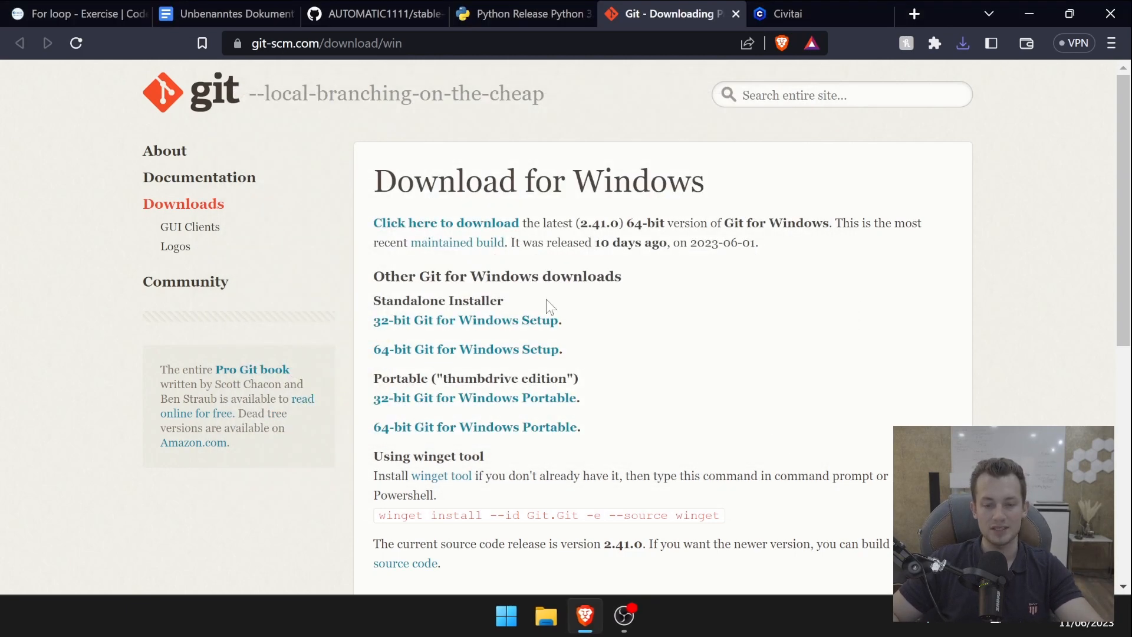
Run the downloaded Git 2.41.0 installer, go through its default options up to the SSH executable choice, and exit without installing.
click(962, 45)
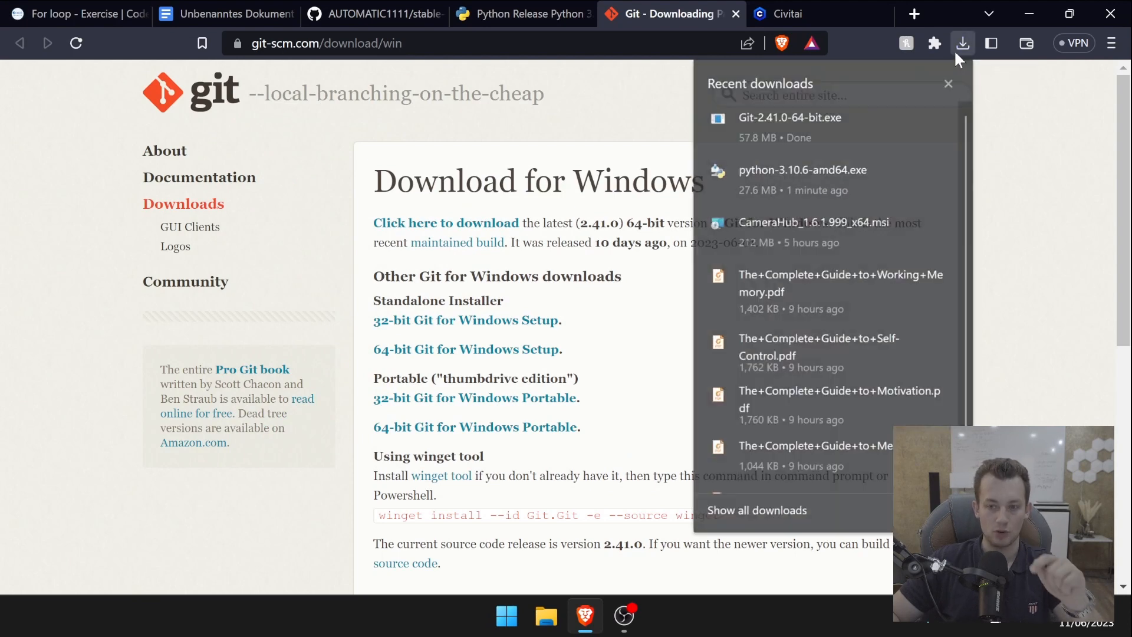
click(808, 139)
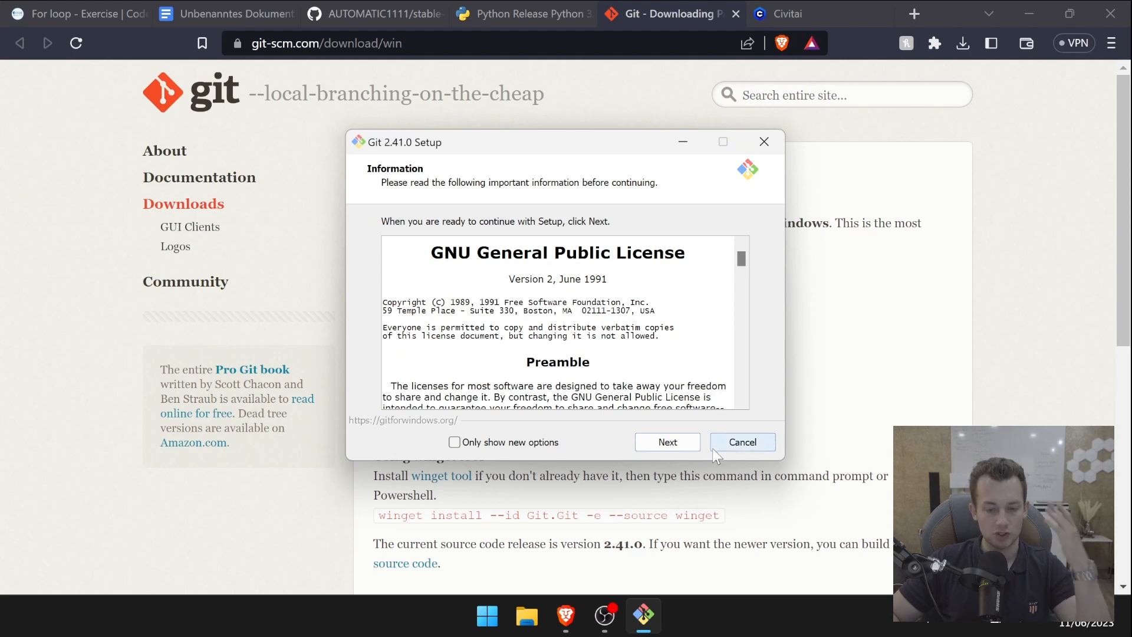
click(684, 439)
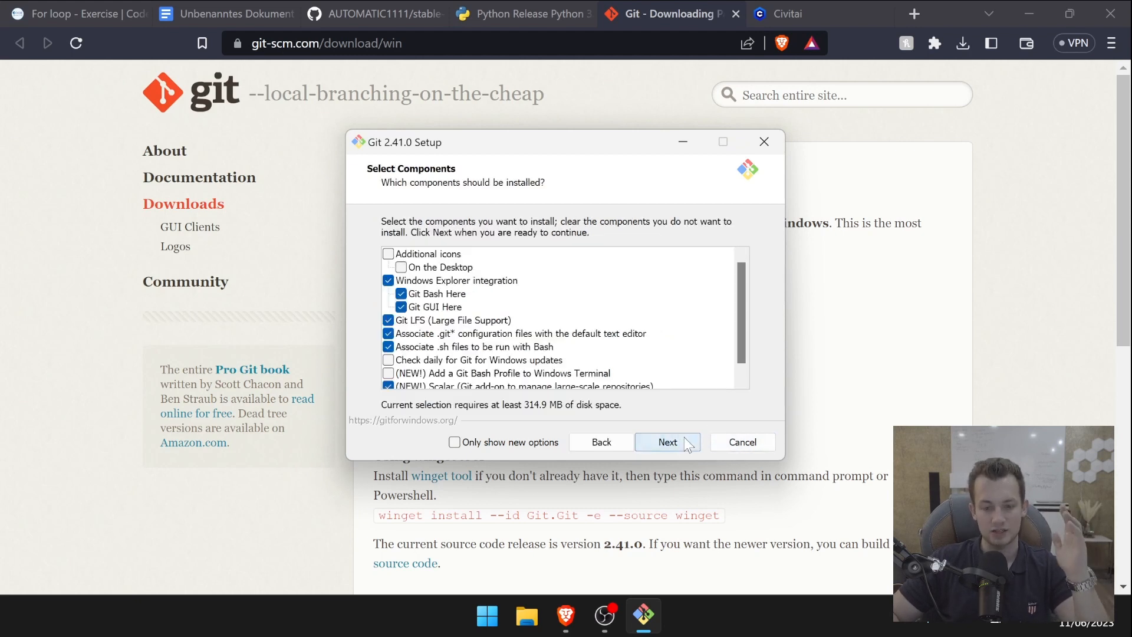
scroll(502, 320, down, 1)
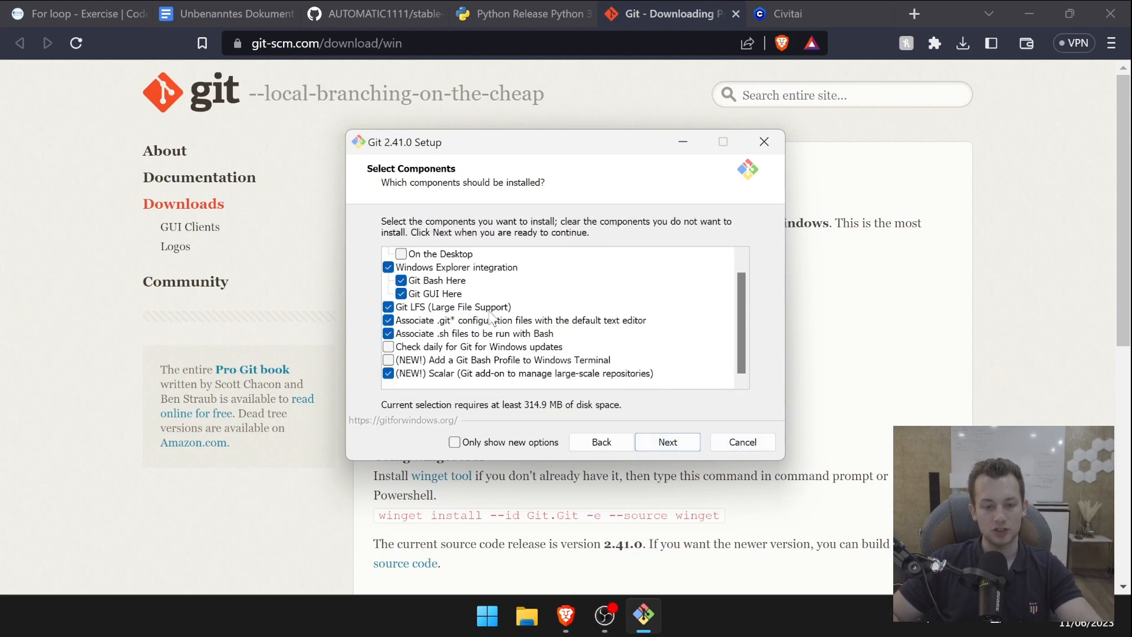
click(668, 442)
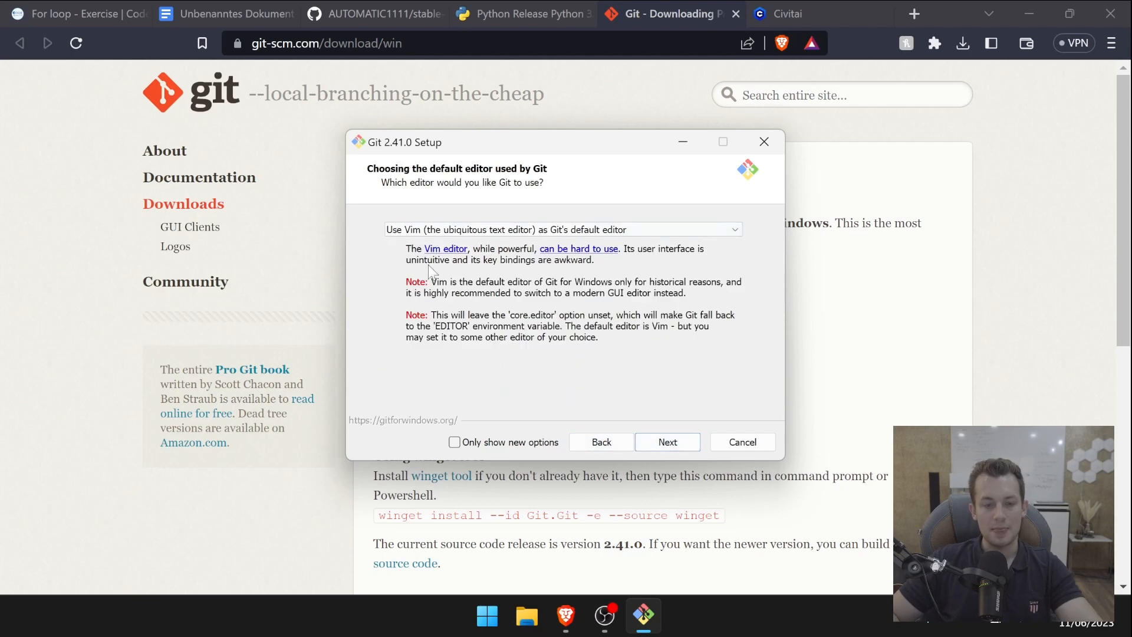
click(669, 442)
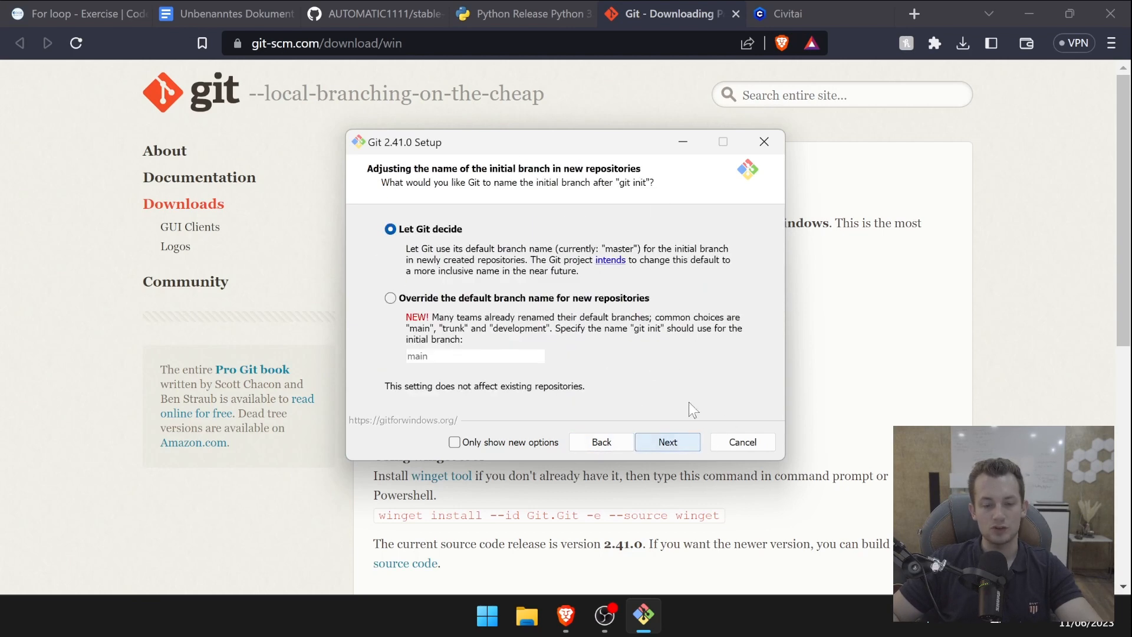
click(644, 448)
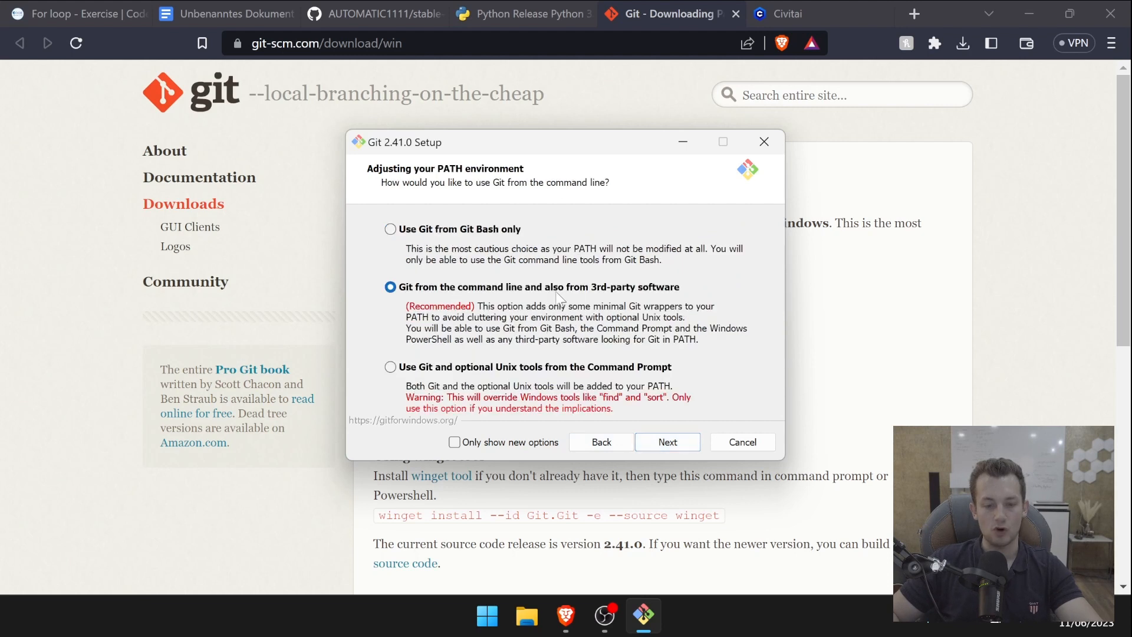
click(673, 446)
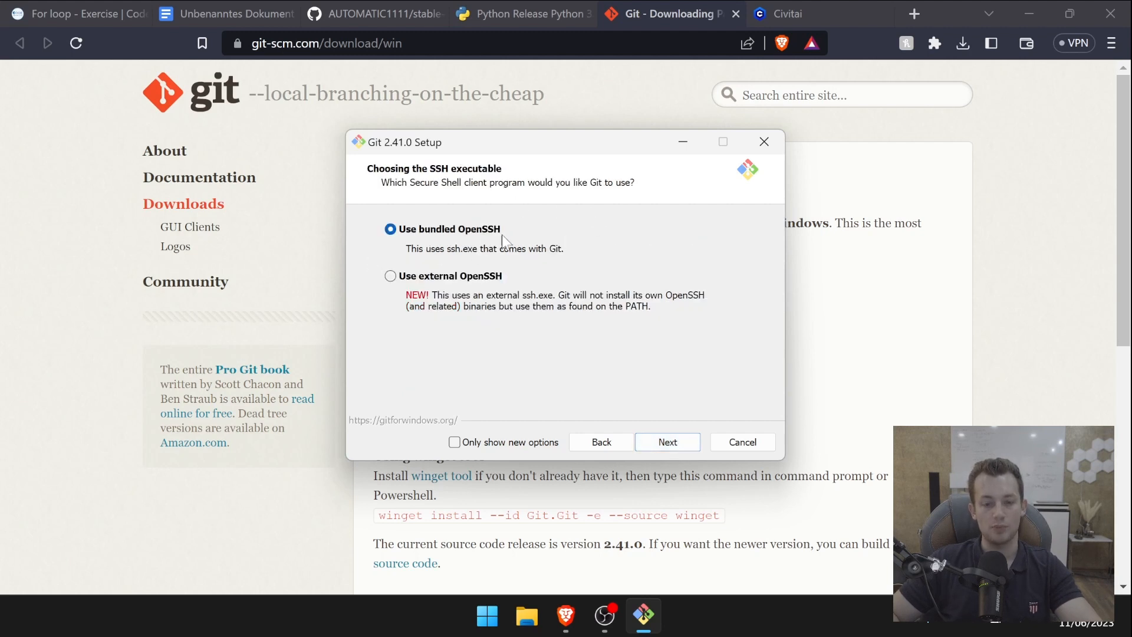
click(774, 143)
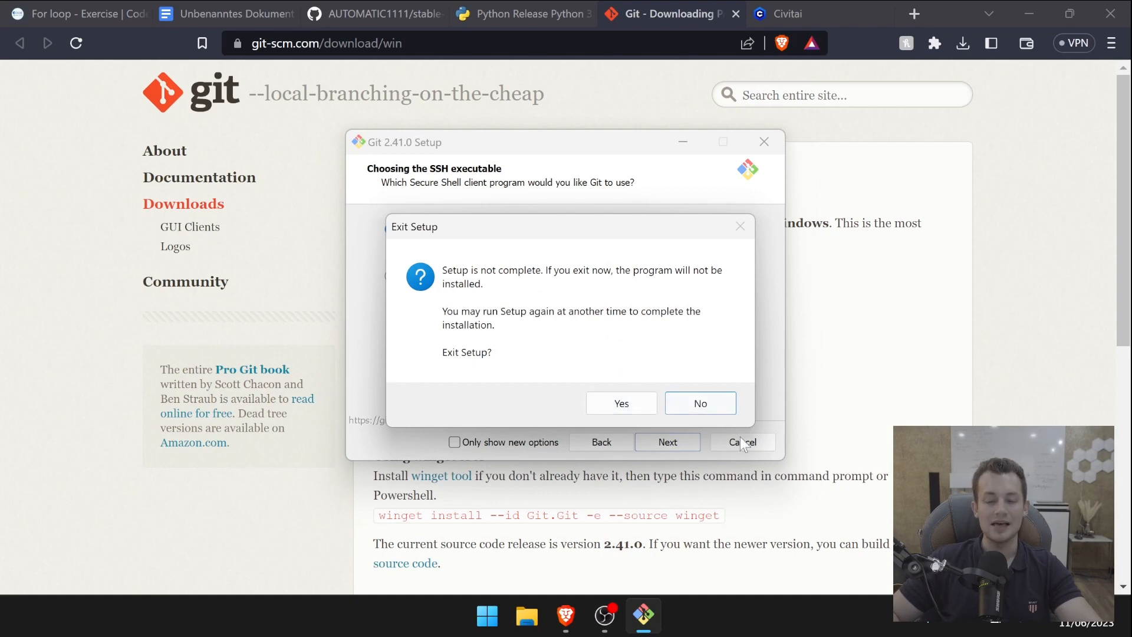
click(635, 402)
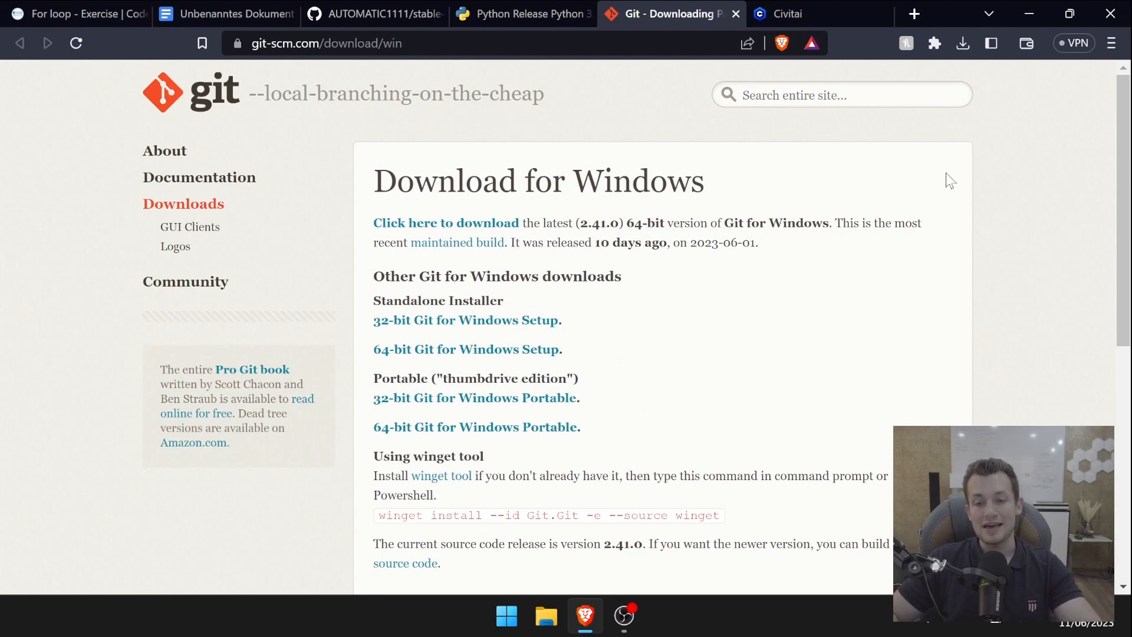
Switch to File Explorer and open the Documents folder from the Desktop.
click(354, 14)
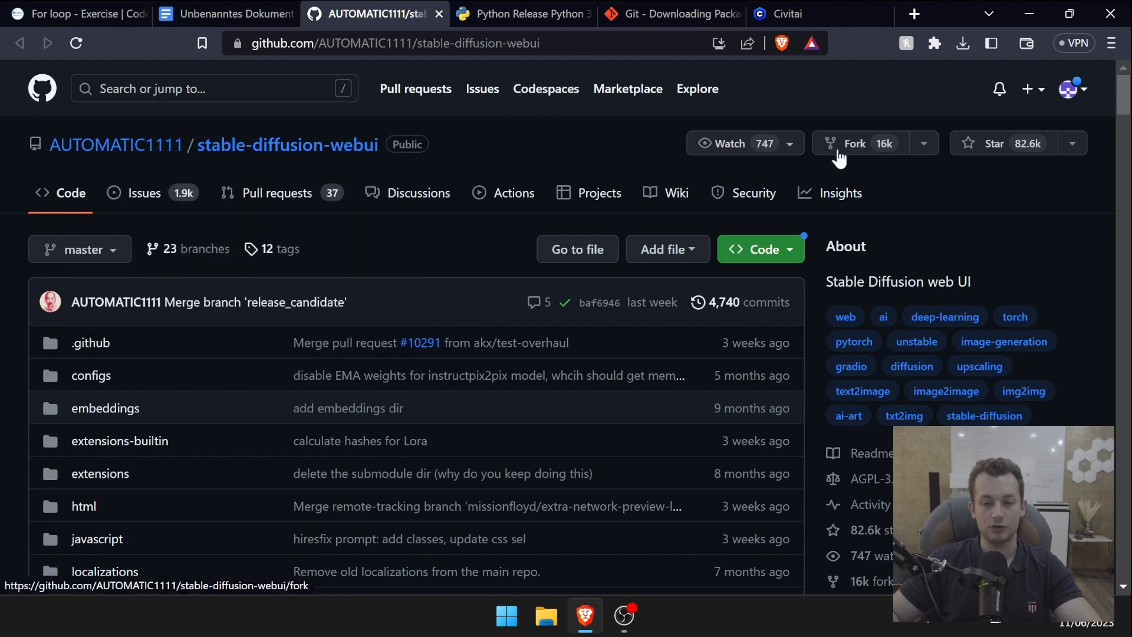
click(546, 616)
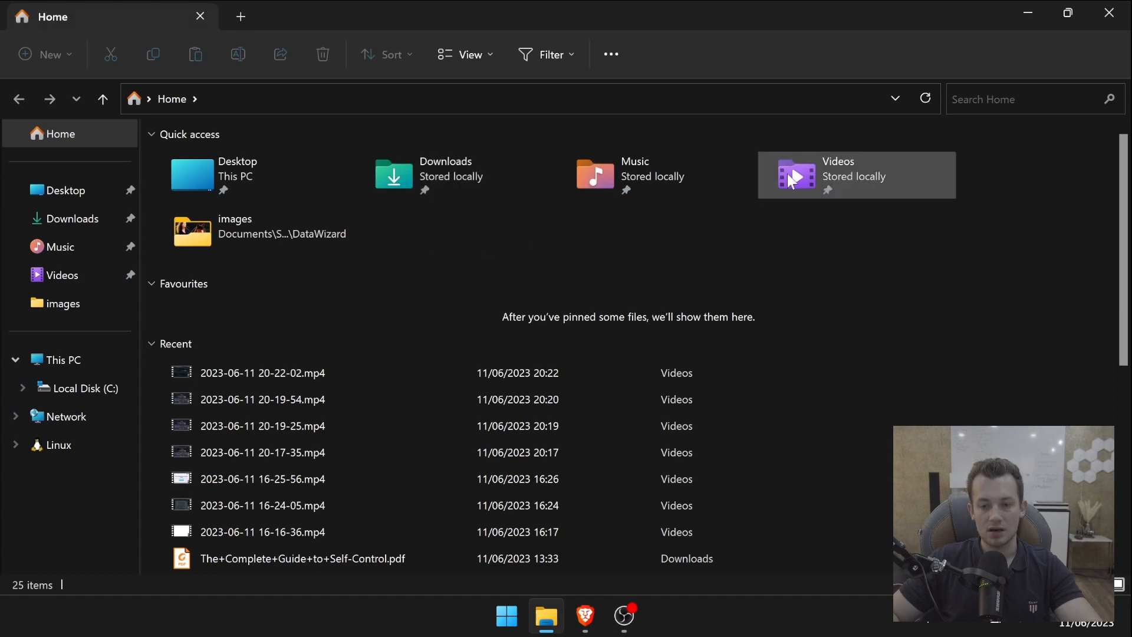
scroll(207, 354, down, 3)
scroll(207, 383, up, 3)
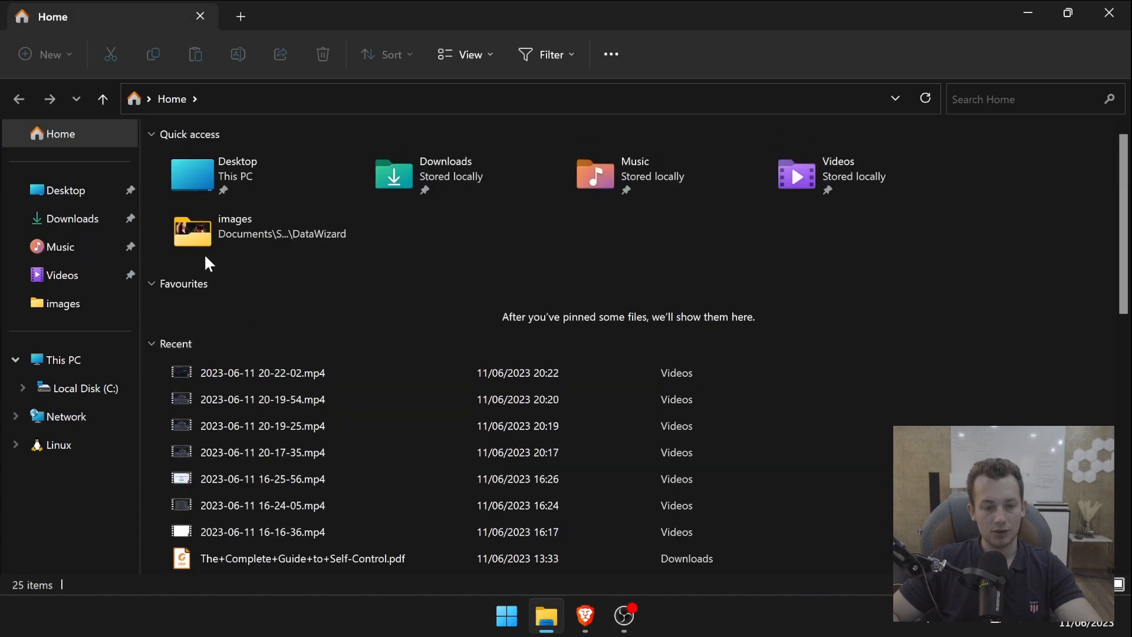
click(88, 188)
double_click(870, 169)
scroll(541, 285, down, 3)
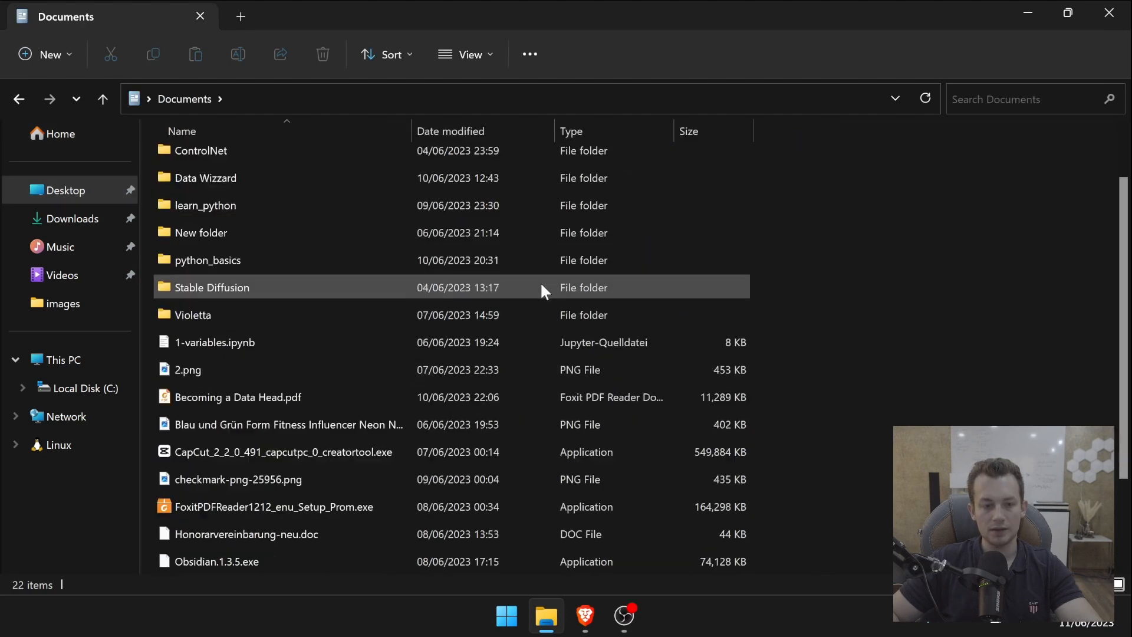
Create a new folder in Documents named "automatic1111 - stable diffusion".
right_click(697, 331)
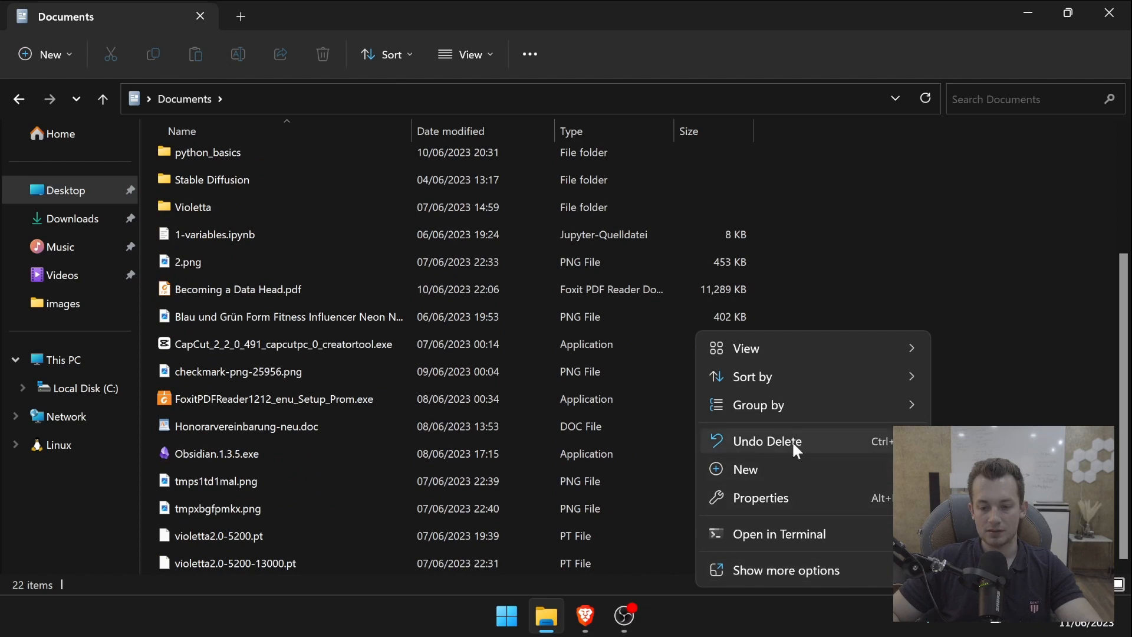
mouse_move(850, 468)
click(982, 354)
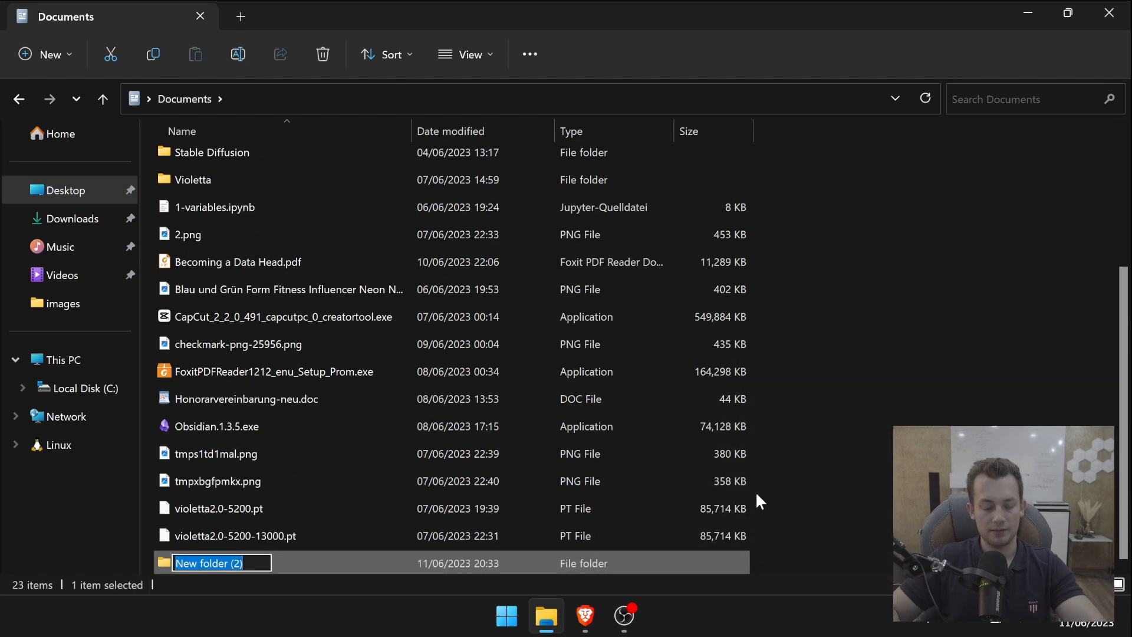
key(BackSpace)
text(autom)
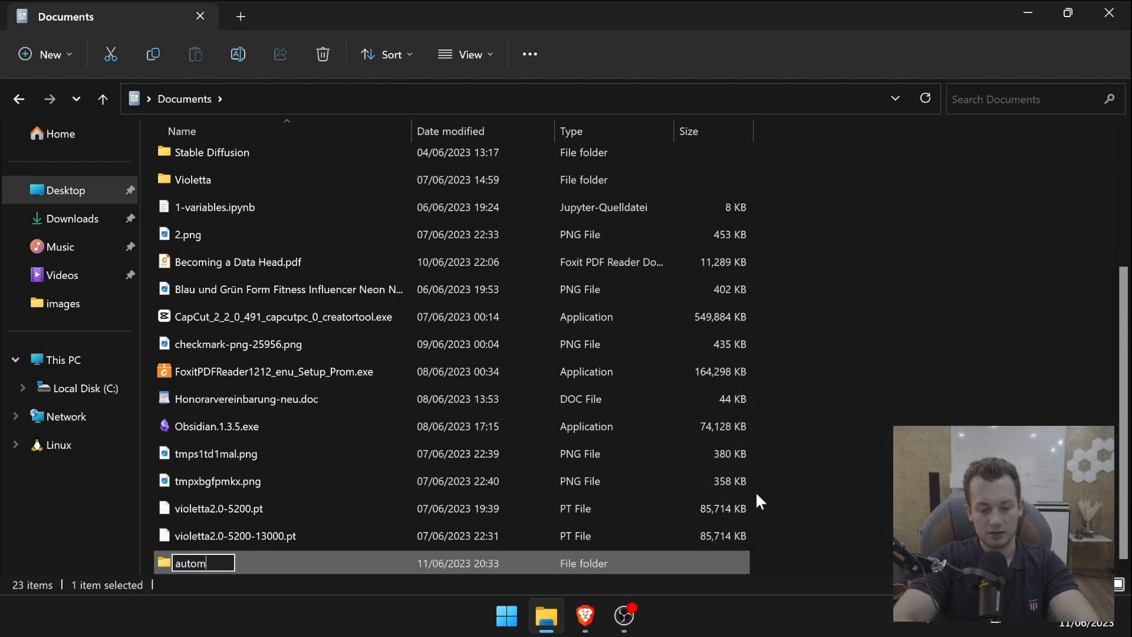
text(atic1111)
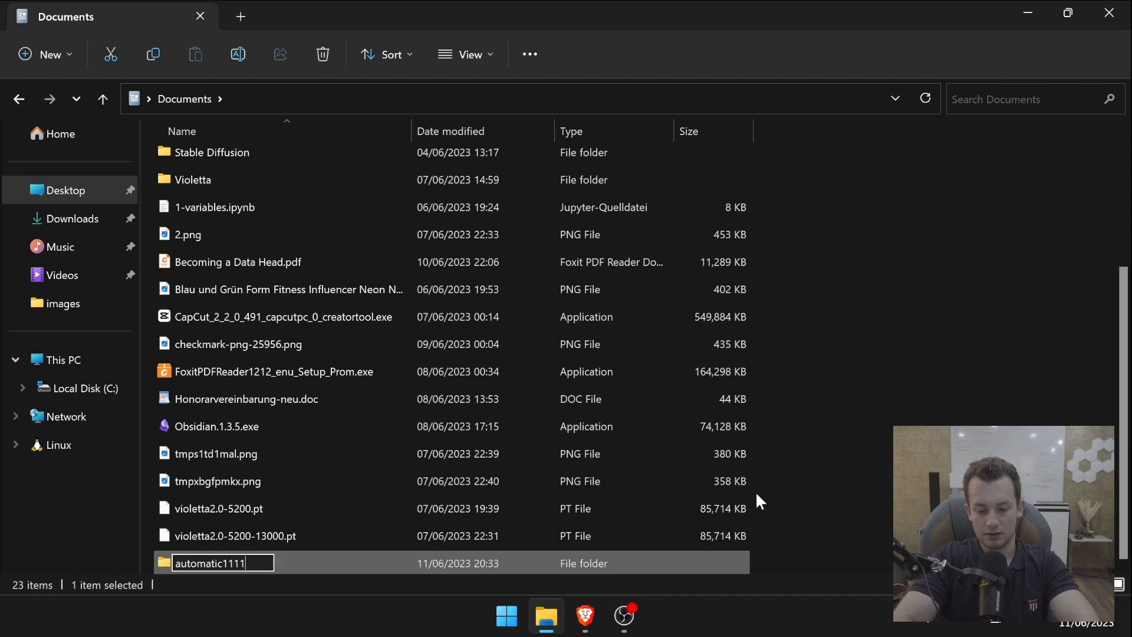
text( - stable )
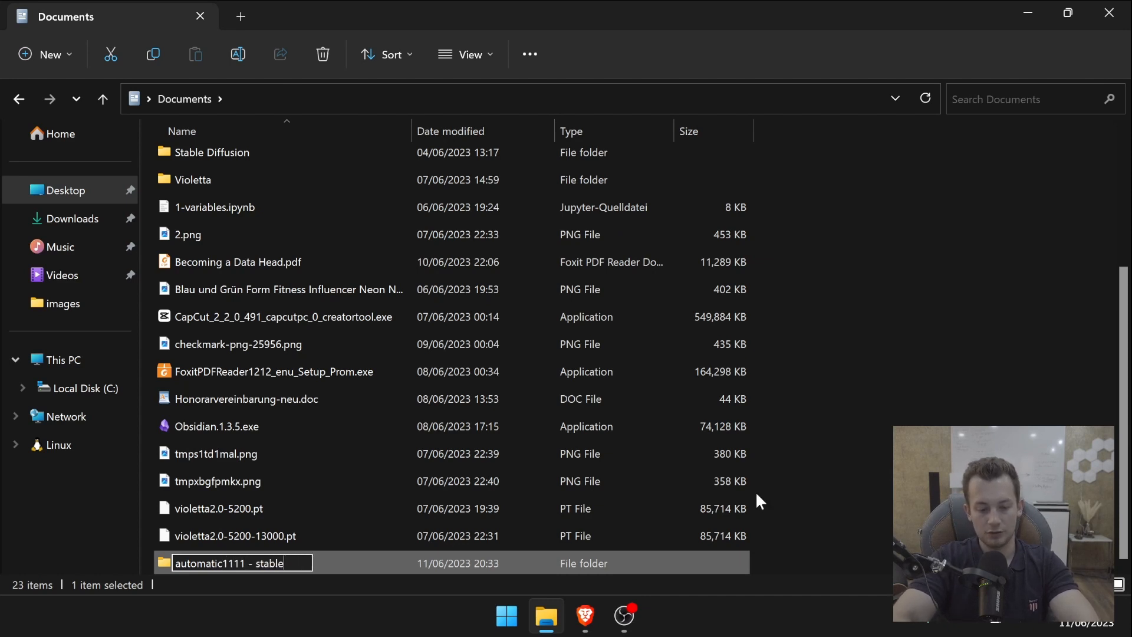
text(diff)
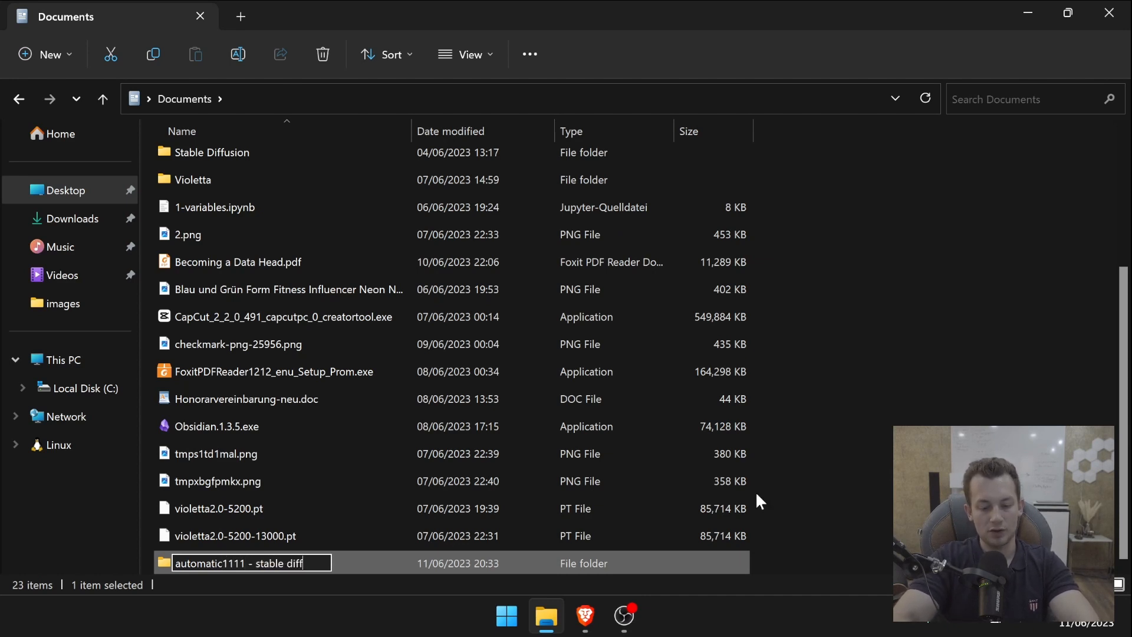
text(usion)
key(Return)
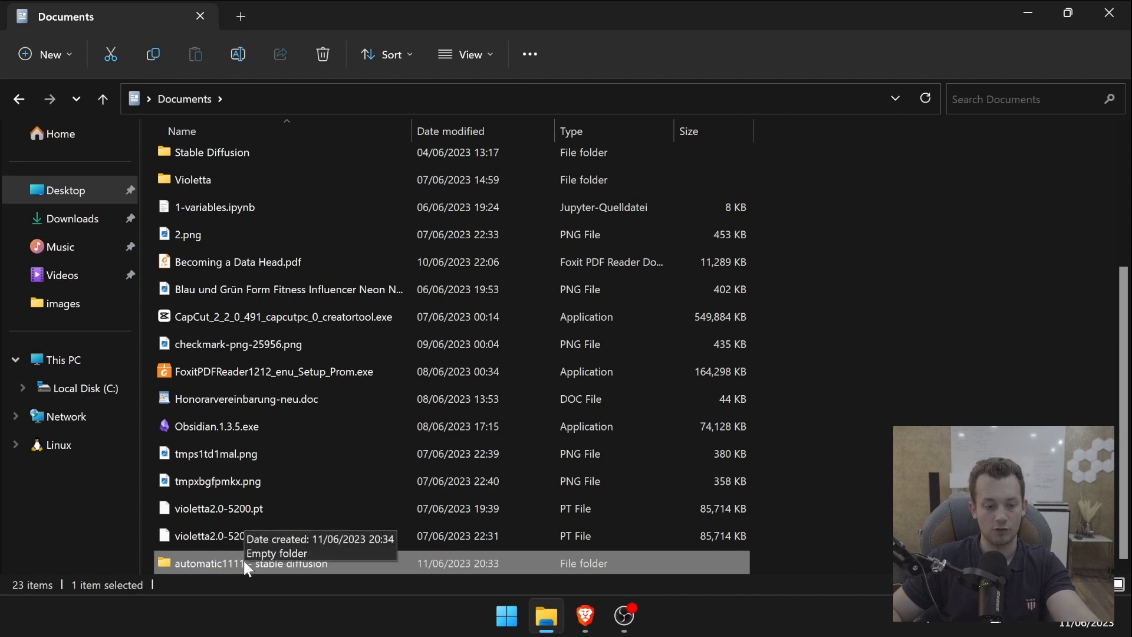
Open the "automatic1111 - stable diffusion" folder and start a PowerShell terminal in it.
double_click(274, 570)
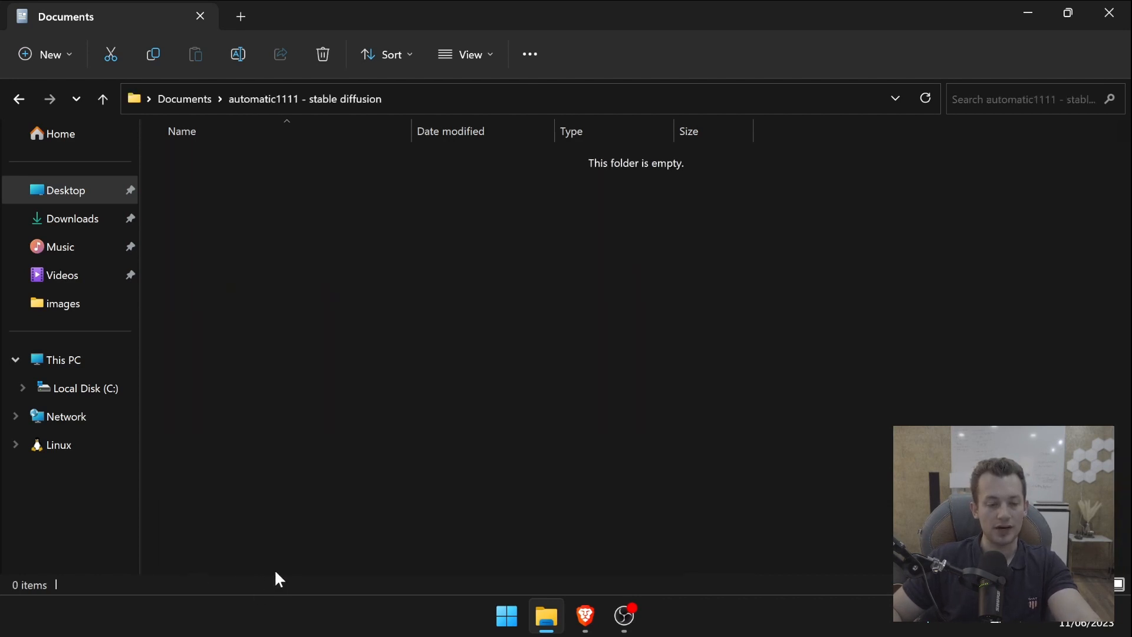
right_click(259, 258)
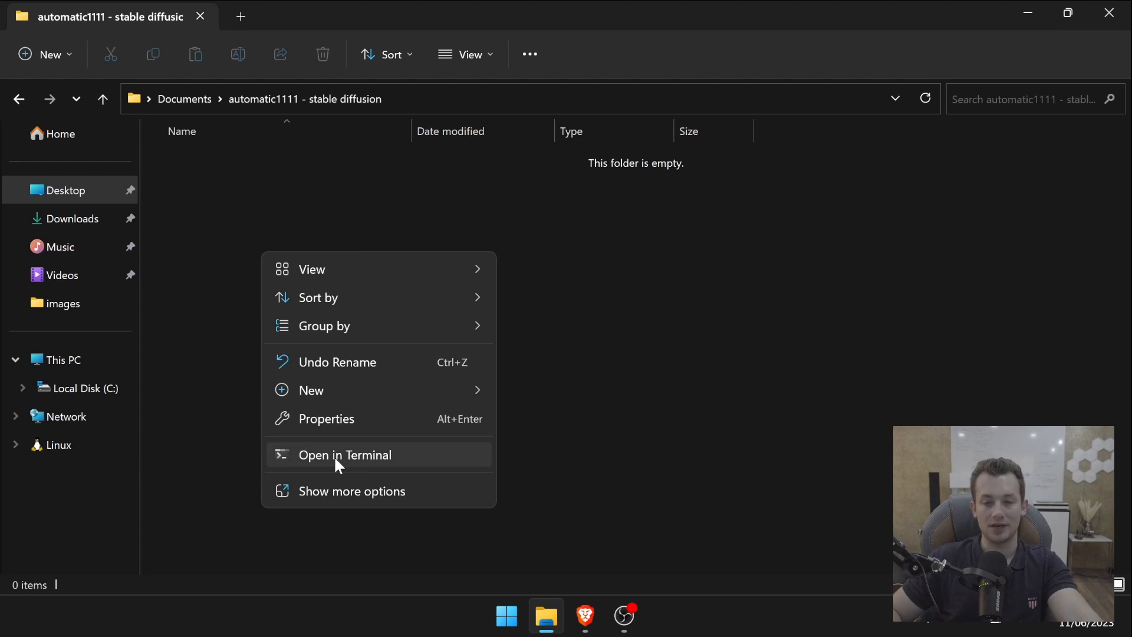
click(295, 454)
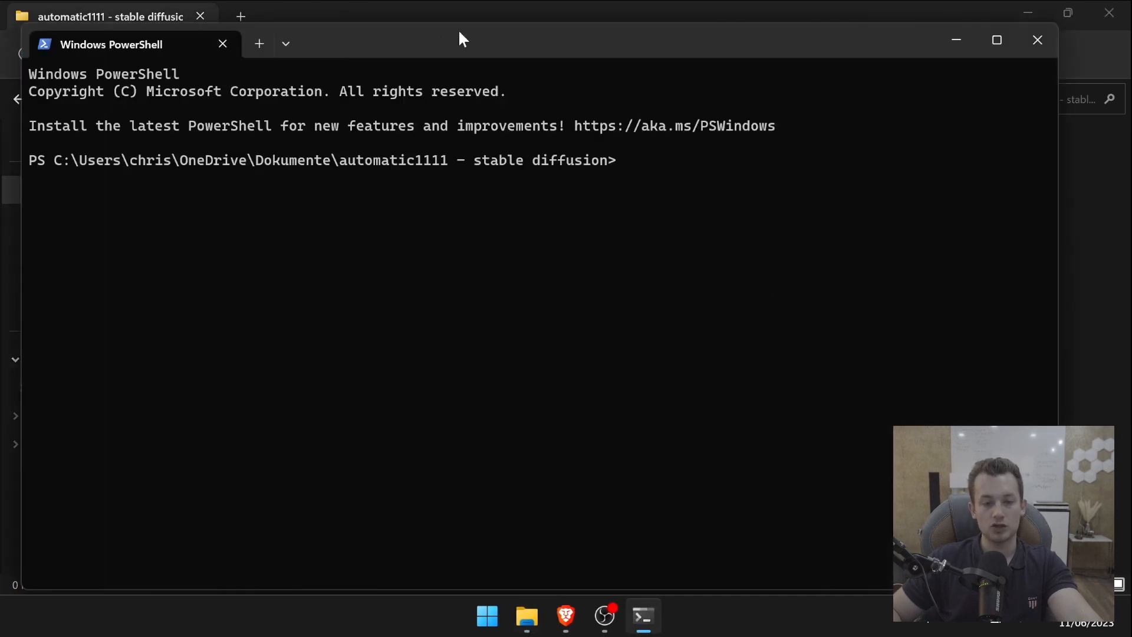
mouse_move(458, 36)
mouse_down()
mouse_move(495, 18)
mouse_move(471, 19)
mouse_up()
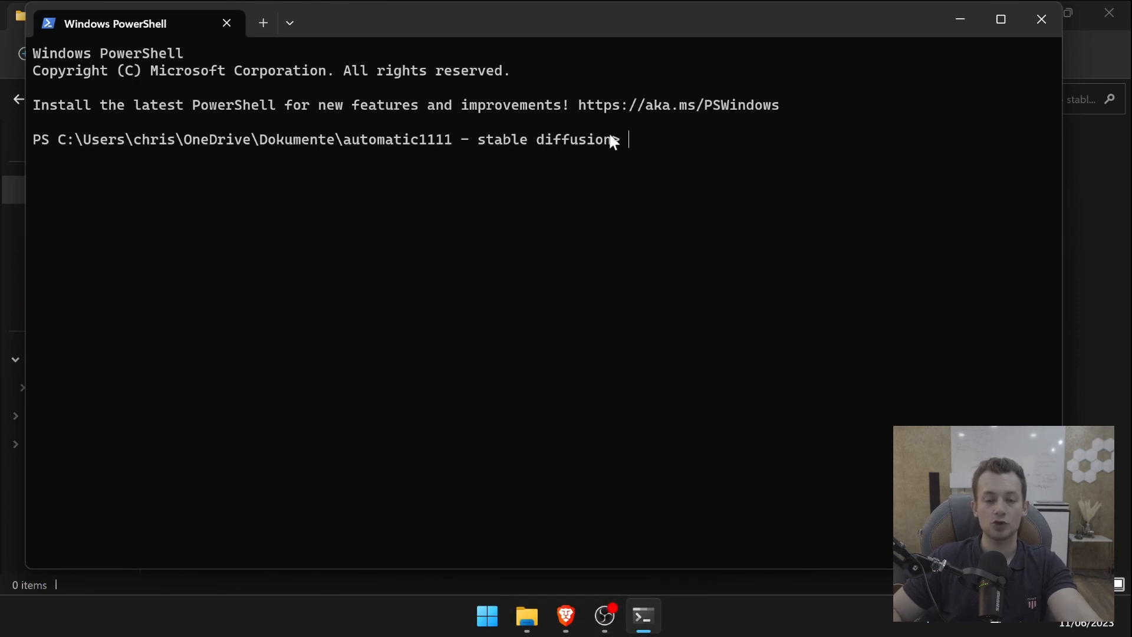
drag(637, 6, 639, 47)
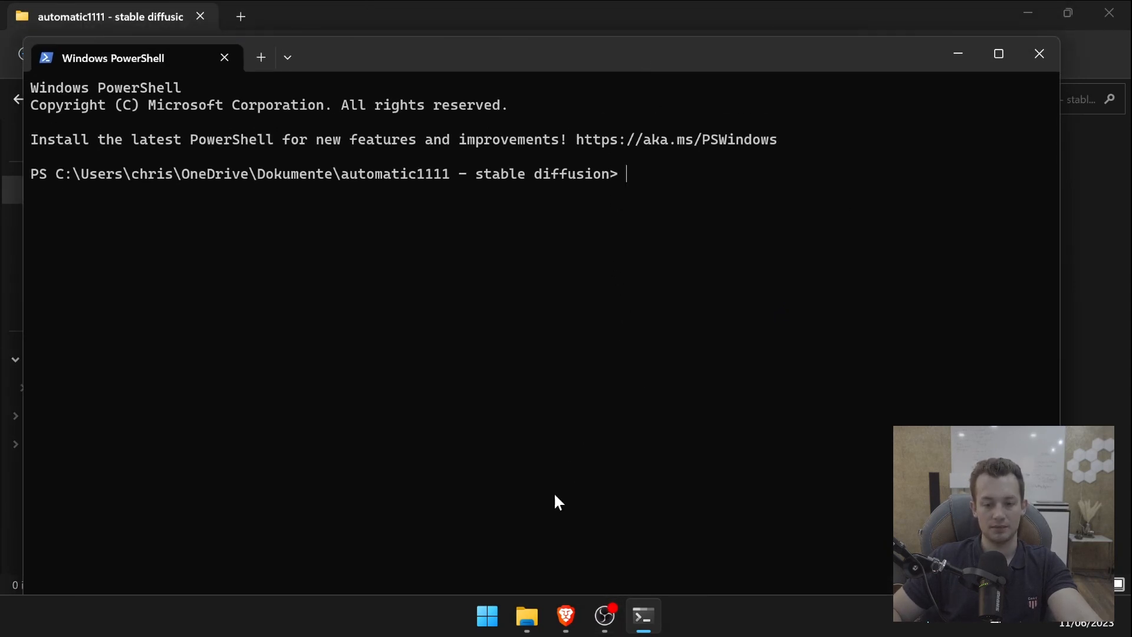
Switch to the Brave browser and copy the HTTPS clone URL of the AUTOMATIC1111/stable-diffusion-webui repository on GitHub.
click(566, 616)
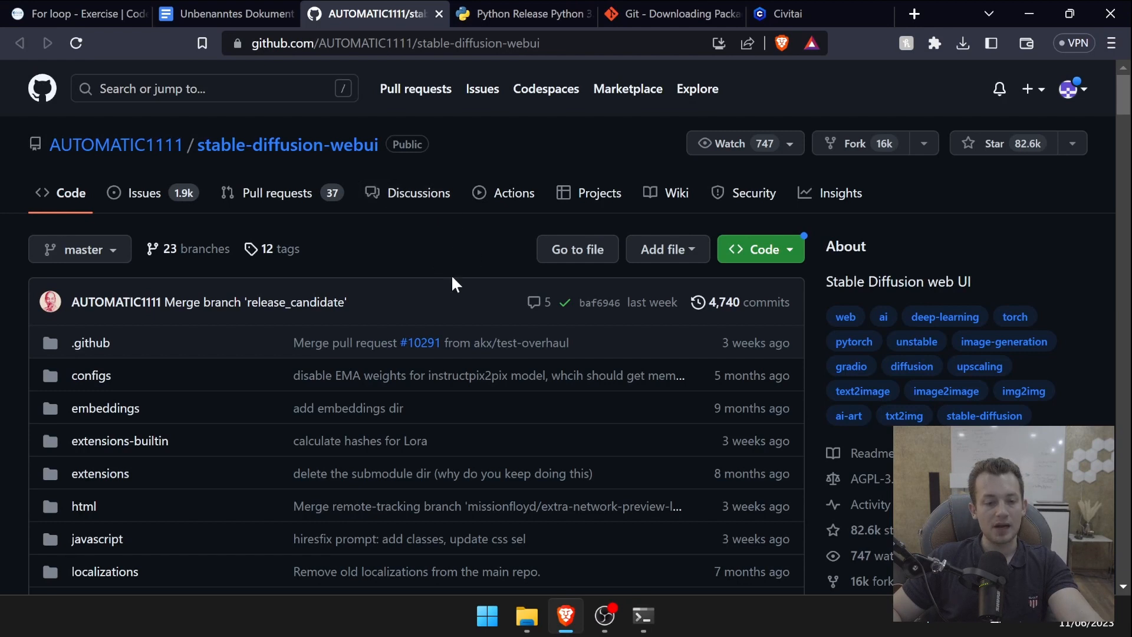
click(793, 247)
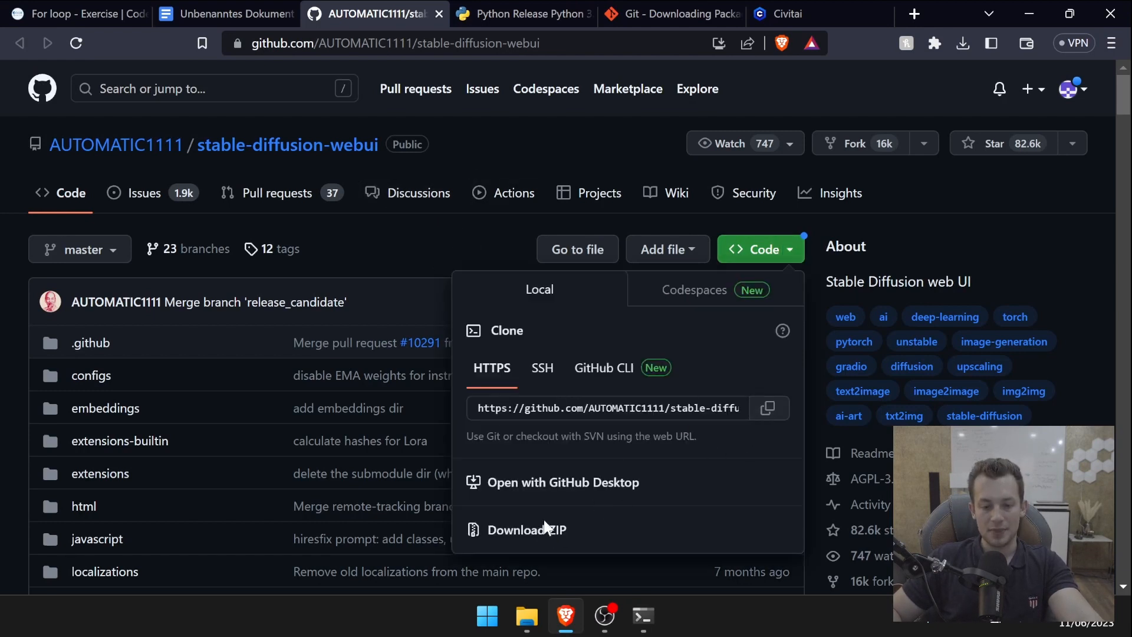
click(770, 413)
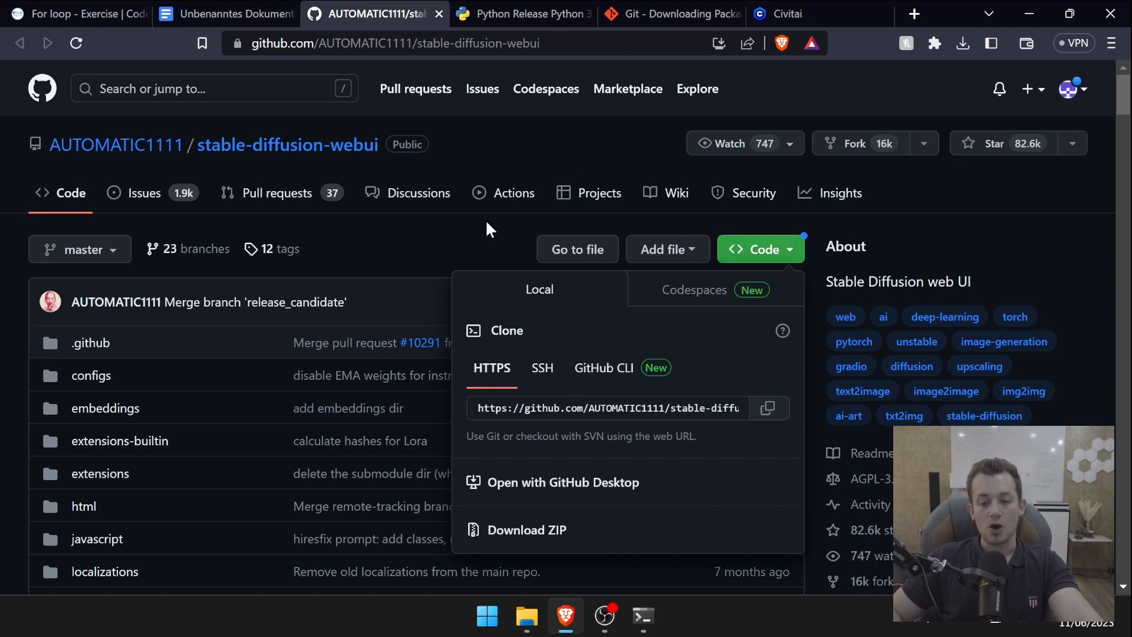
click(486, 219)
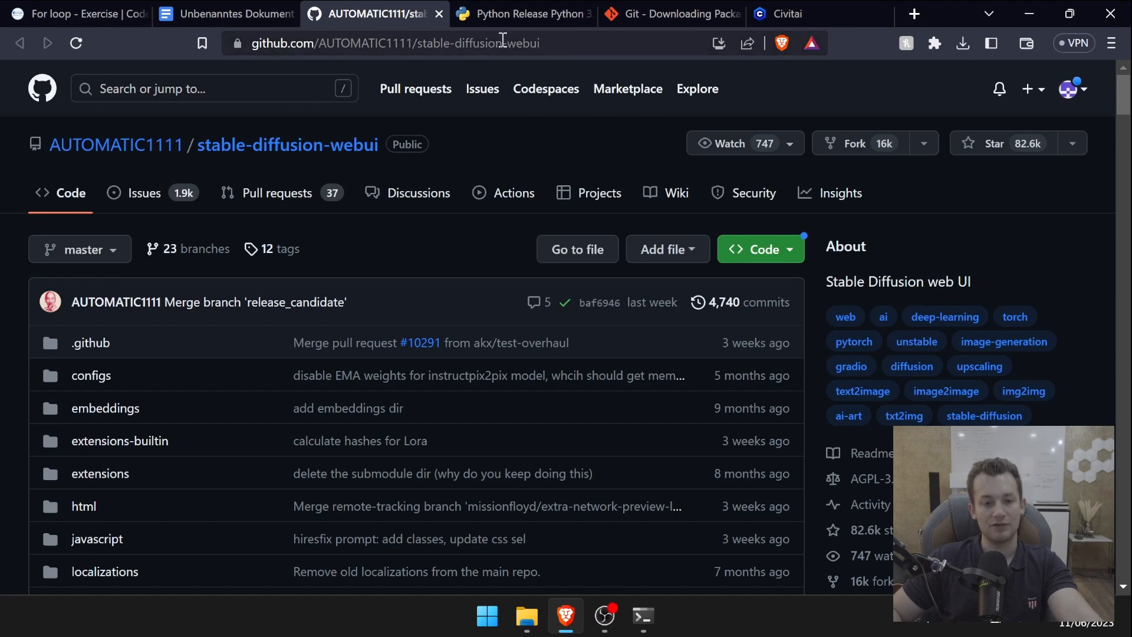
click(755, 250)
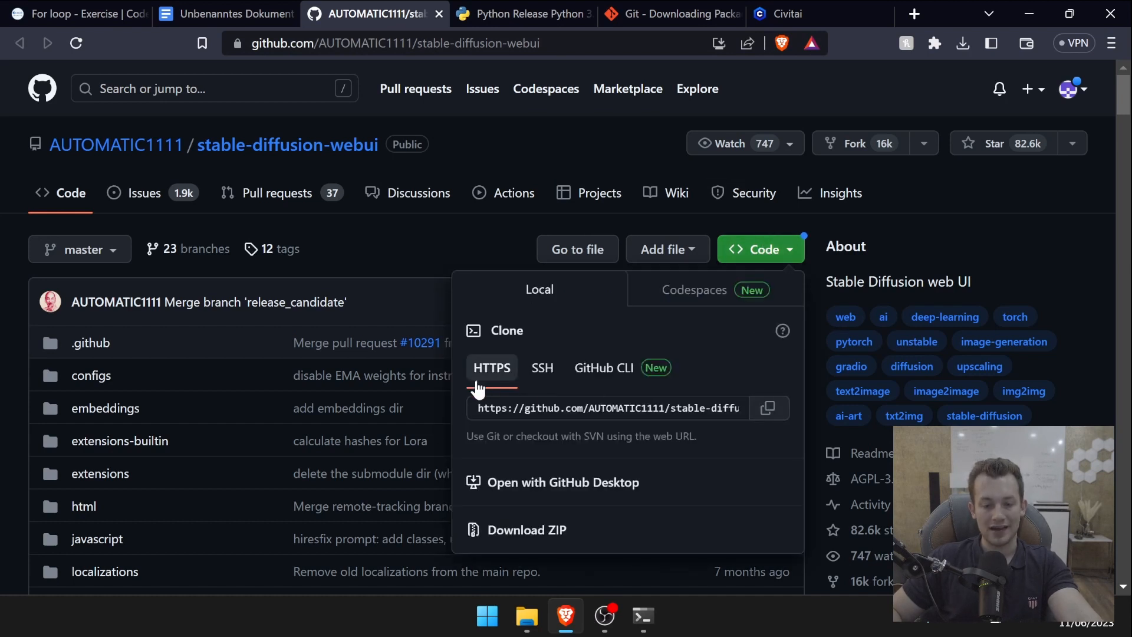
click(768, 409)
click(643, 616)
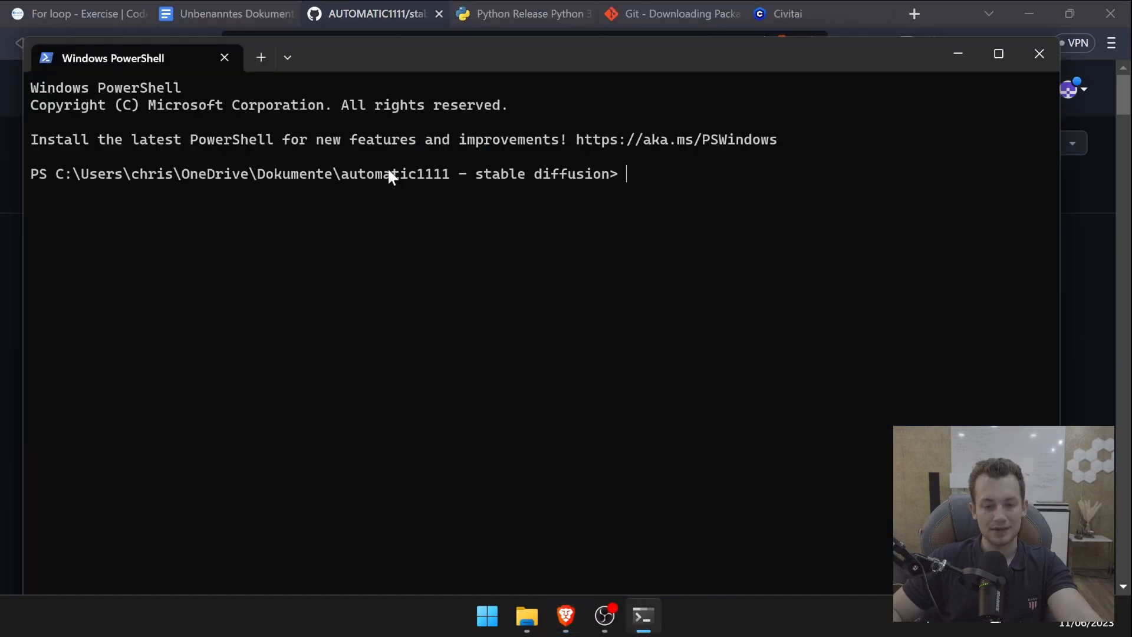
drag(859, 55, 859, 35)
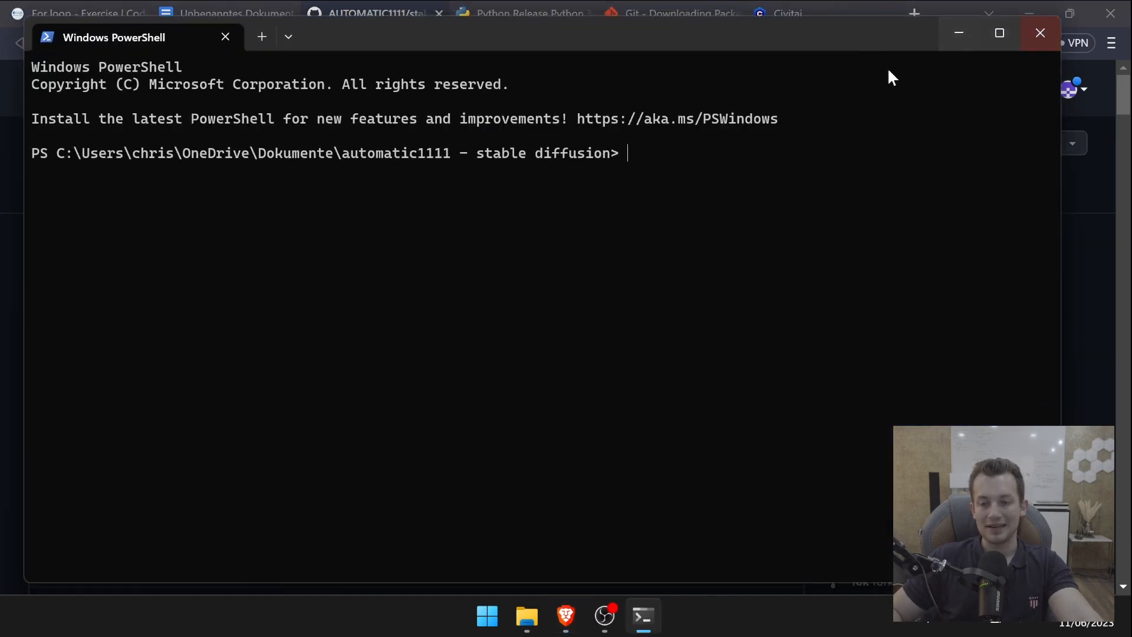
mouse_move(655, 45)
mouse_down()
mouse_move(652, 104)
mouse_move(647, 35)
mouse_up()
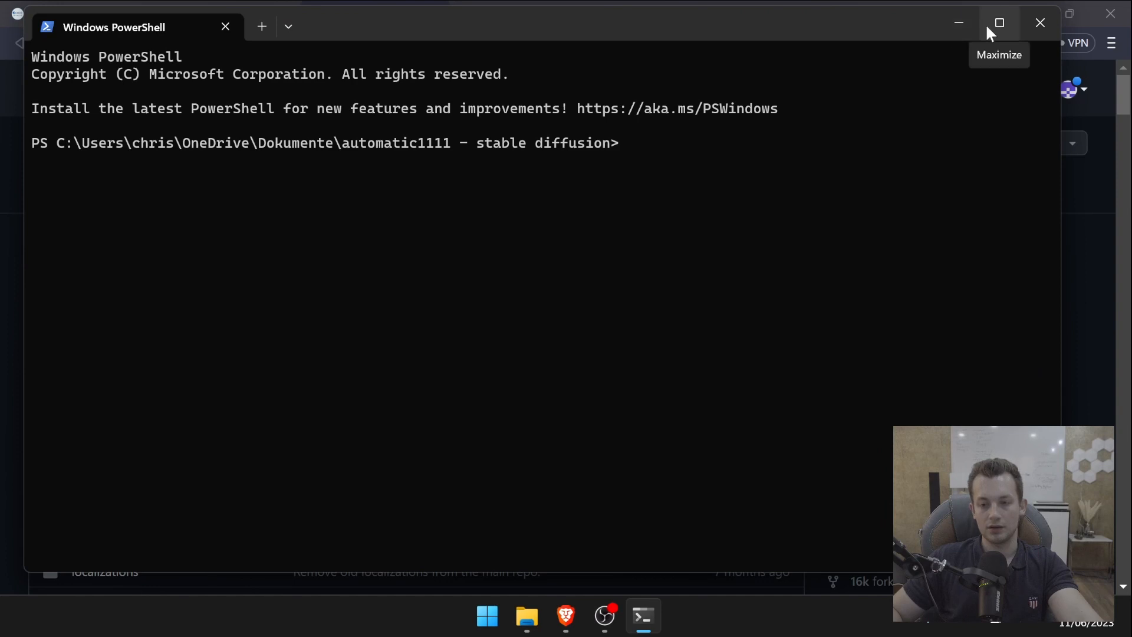
drag(812, 23, 857, 29)
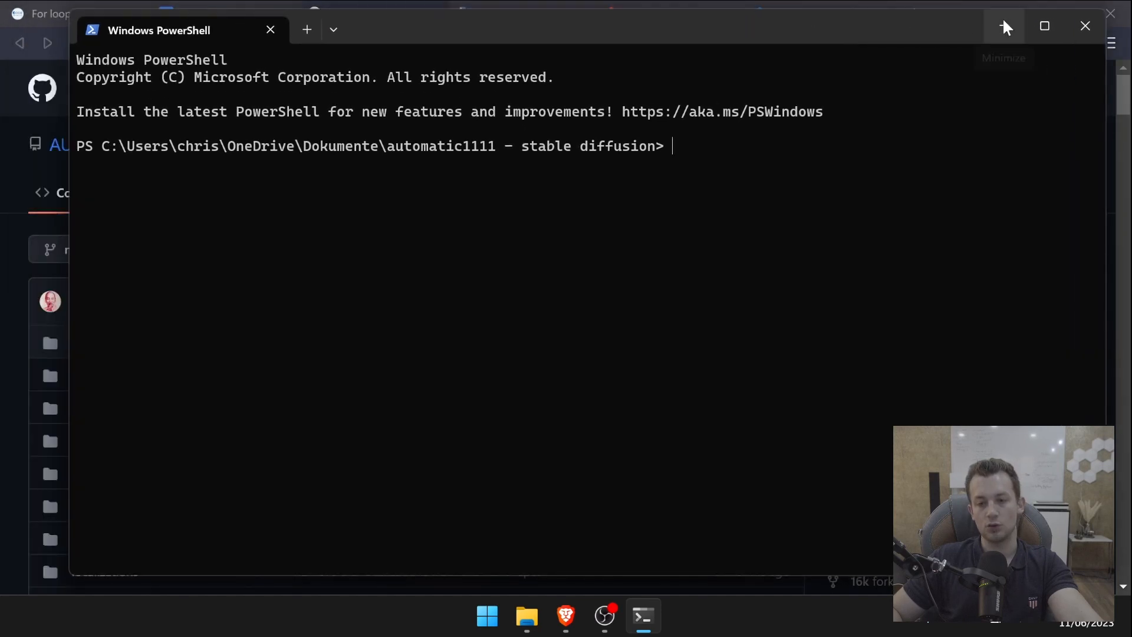
click(1038, 23)
text(gi)
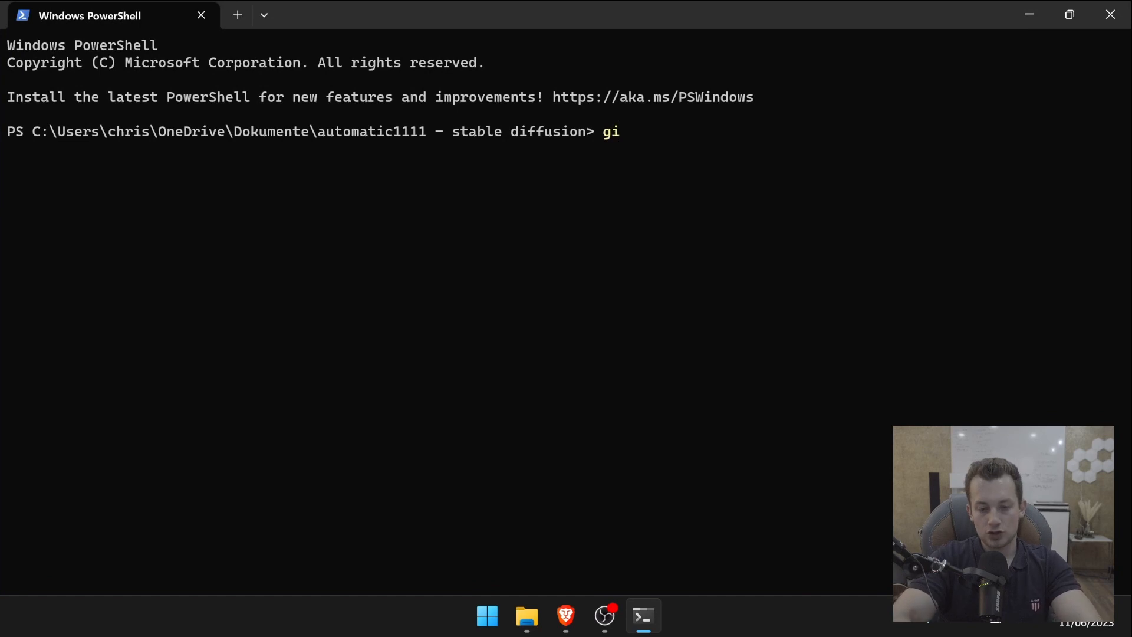
text(t clone)
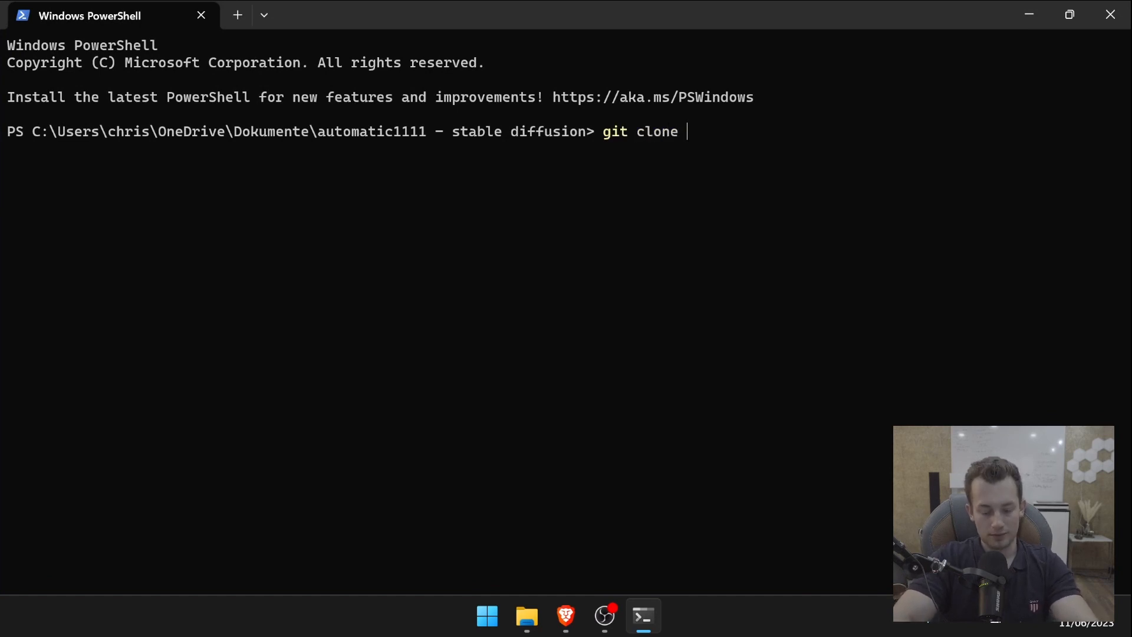
key(ctrl+v)
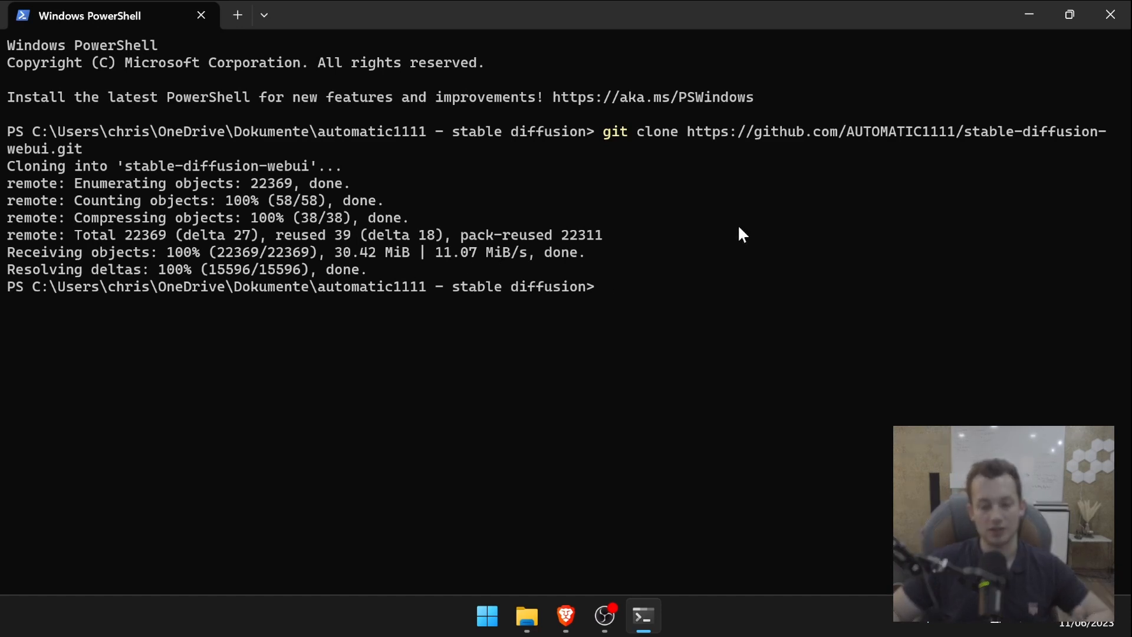
Switch to File Explorer and open webui-user.bat from the cloned stable-diffusion-webui folder for editing in Notepad++.
click(526, 616)
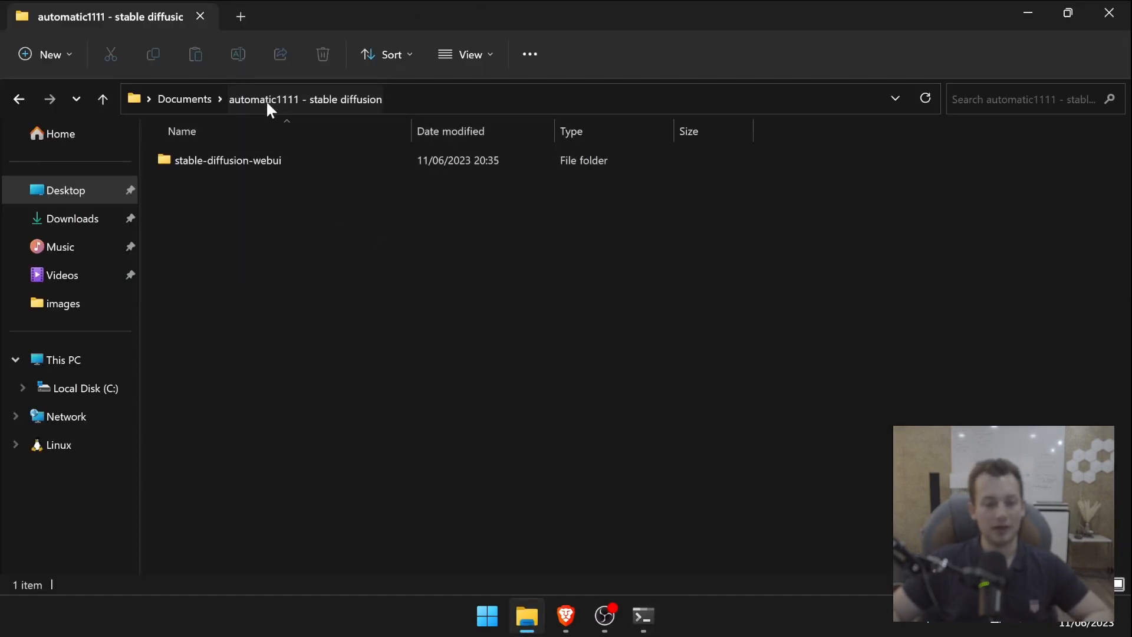
click(303, 197)
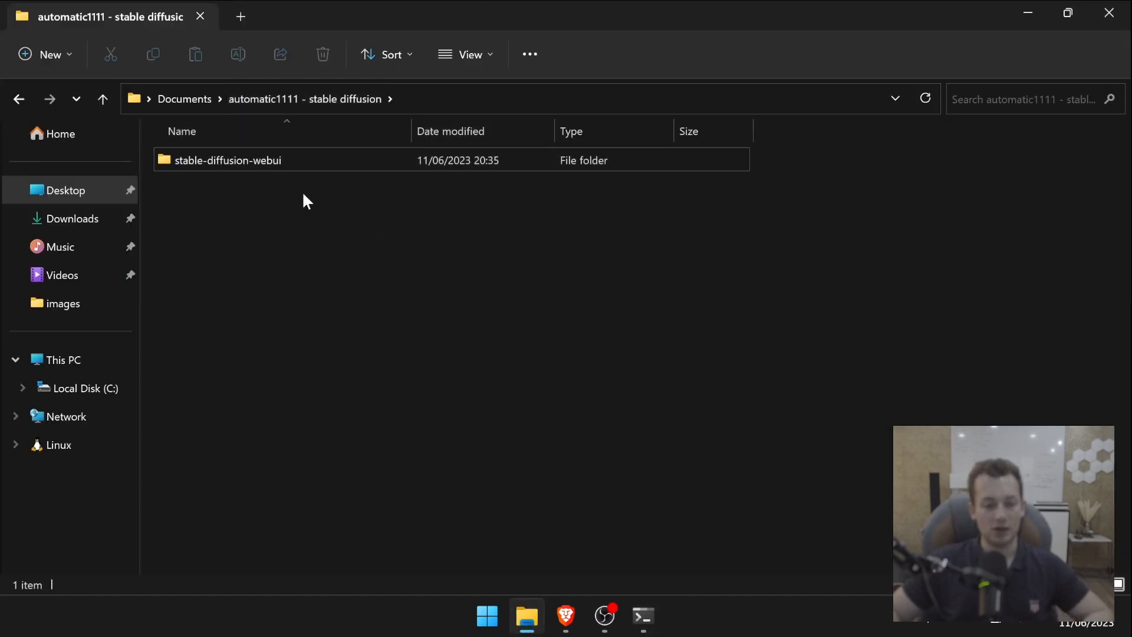
double_click(254, 155)
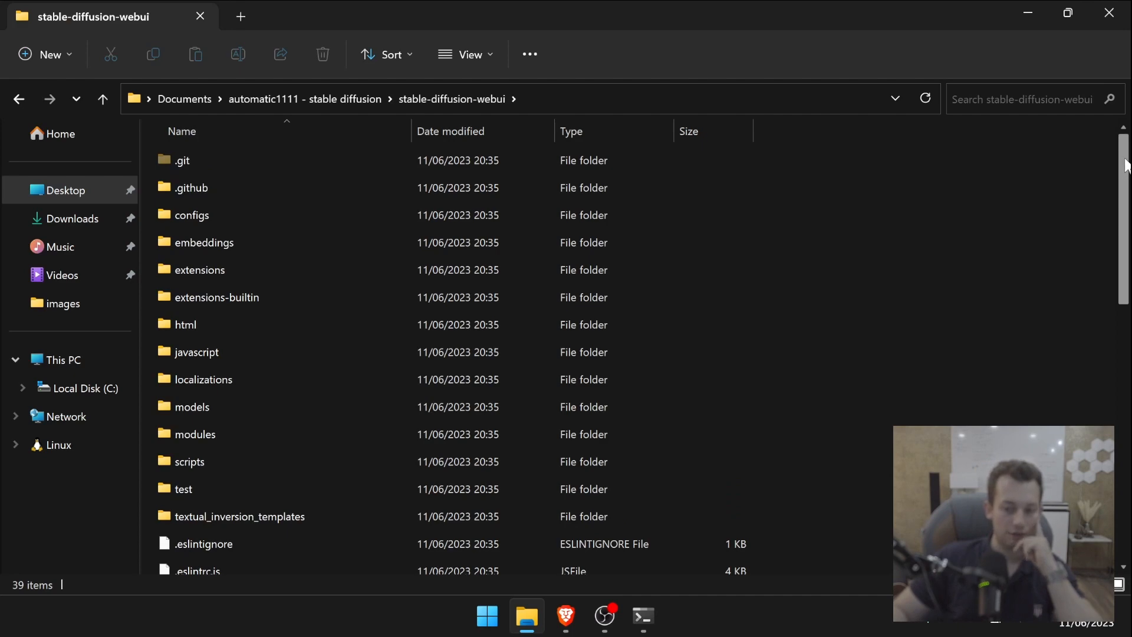
drag(1127, 165, 1126, 215)
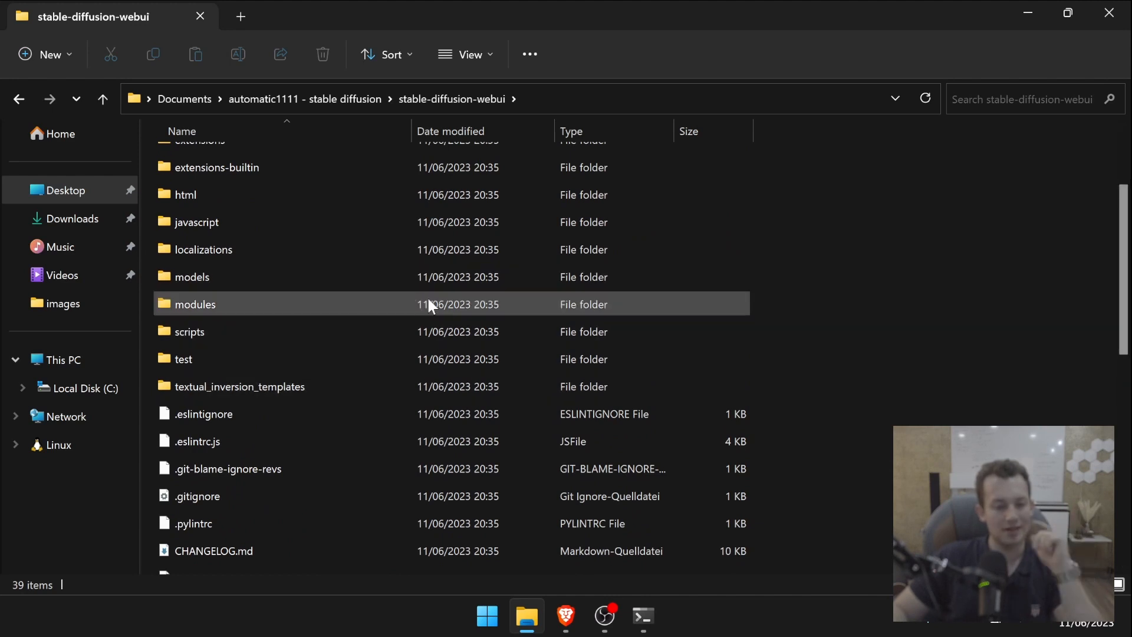
drag(1123, 211, 1124, 415)
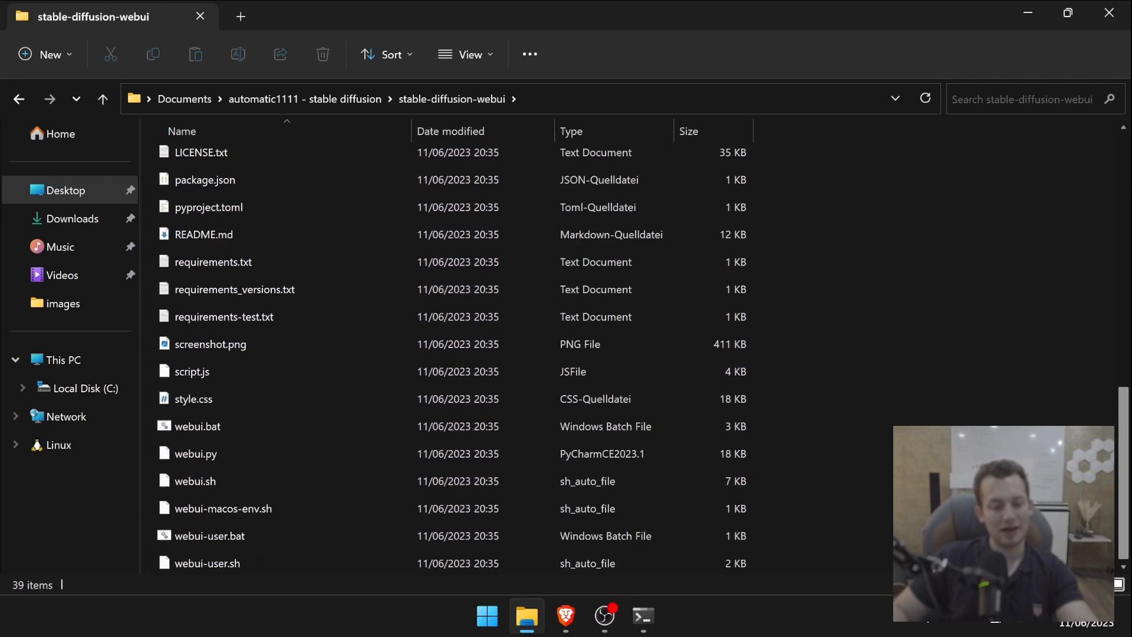
right_click(242, 538)
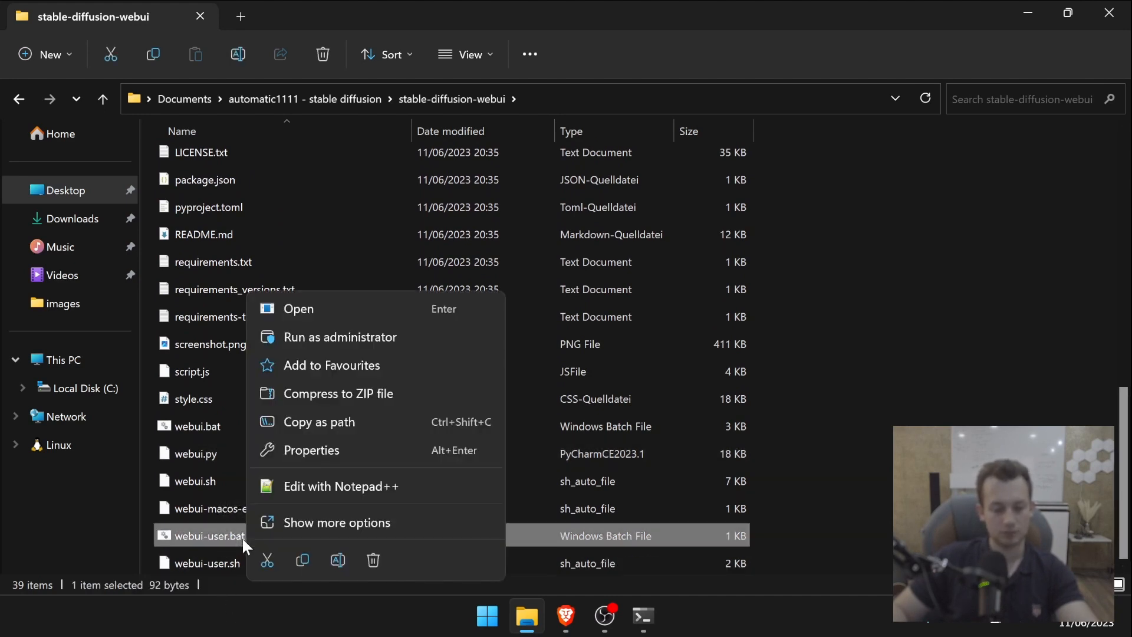
click(356, 487)
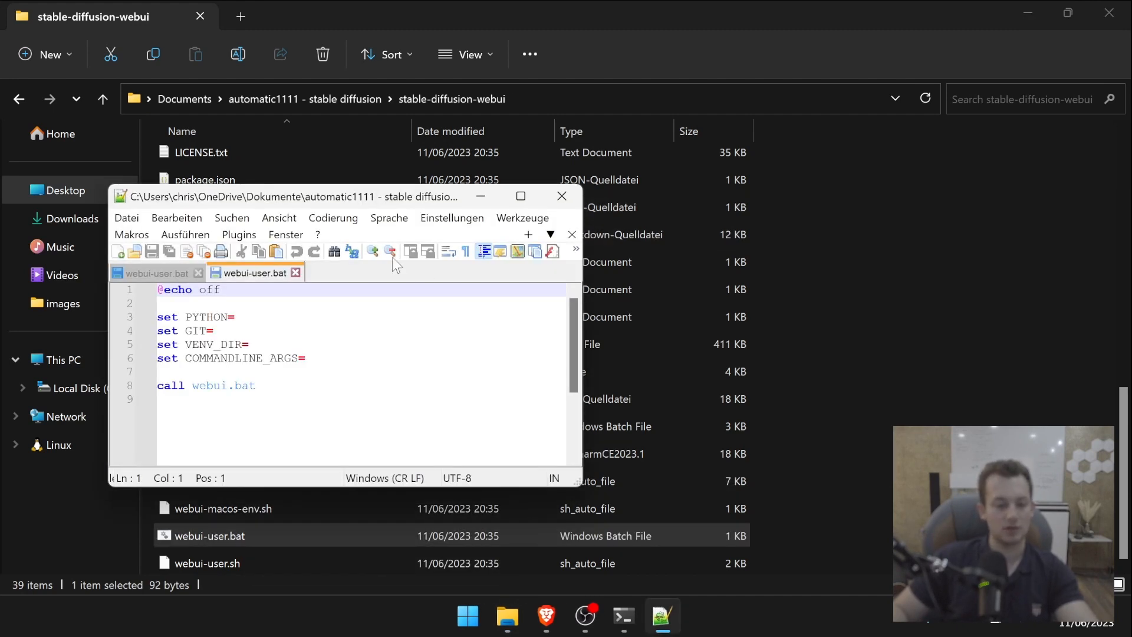
Place the cursor after COMMANDLINE_ARGS= in webui-user.bat, and switch to Brave to check the launch arguments in the Google Docs notes.
drag(312, 203, 494, 182)
click(524, 343)
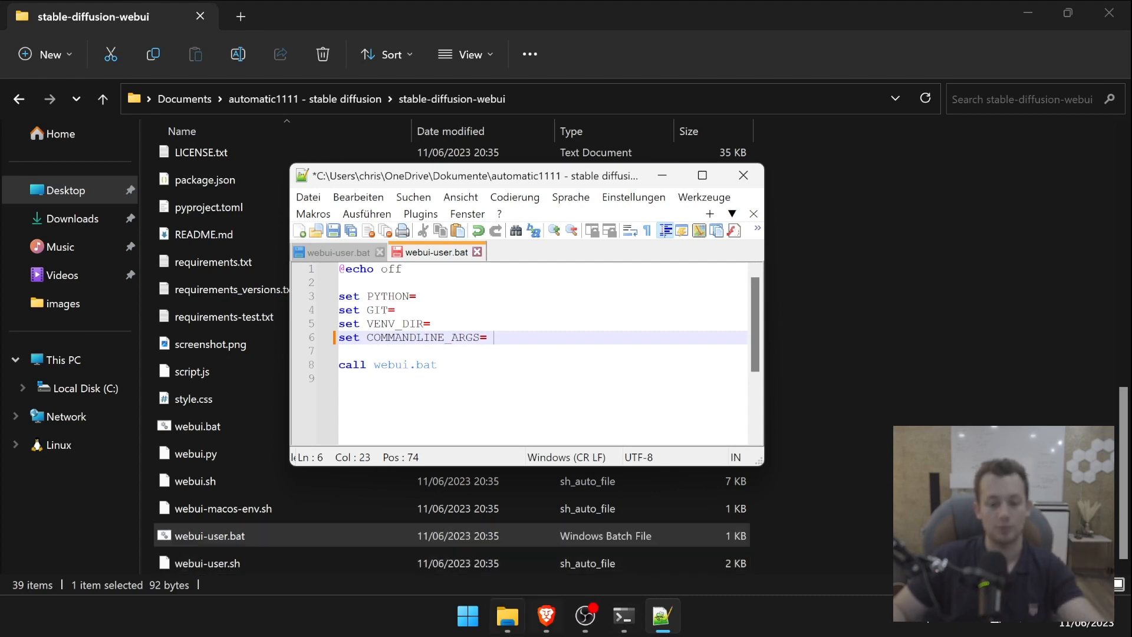
click(546, 615)
key(ctrl+shift+Tab)
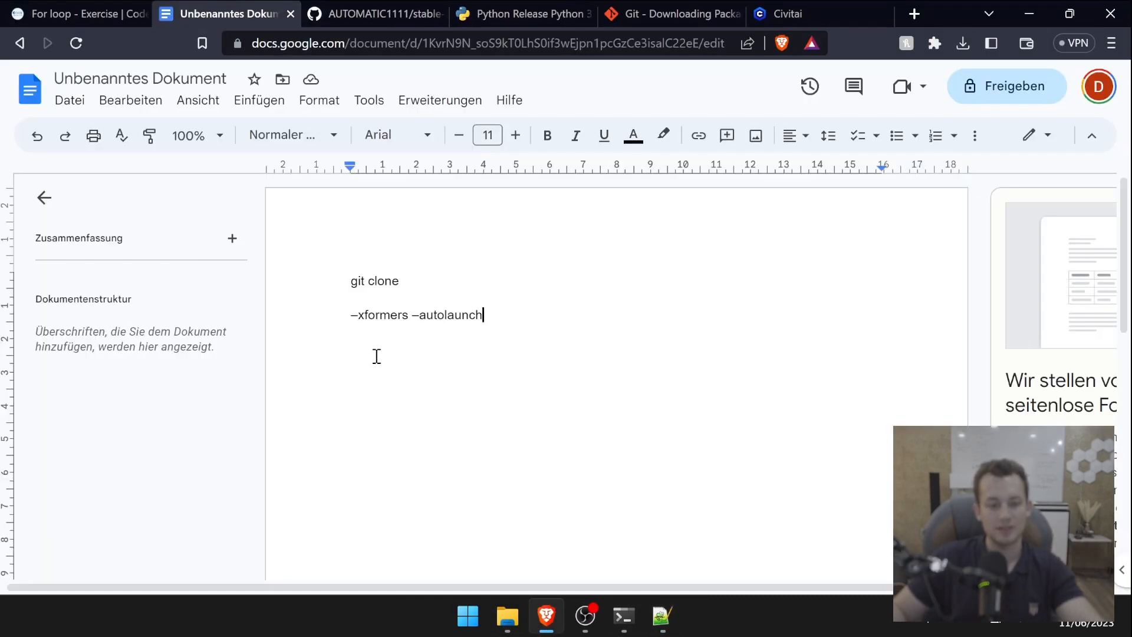
click(346, 313)
drag(347, 313, 424, 311)
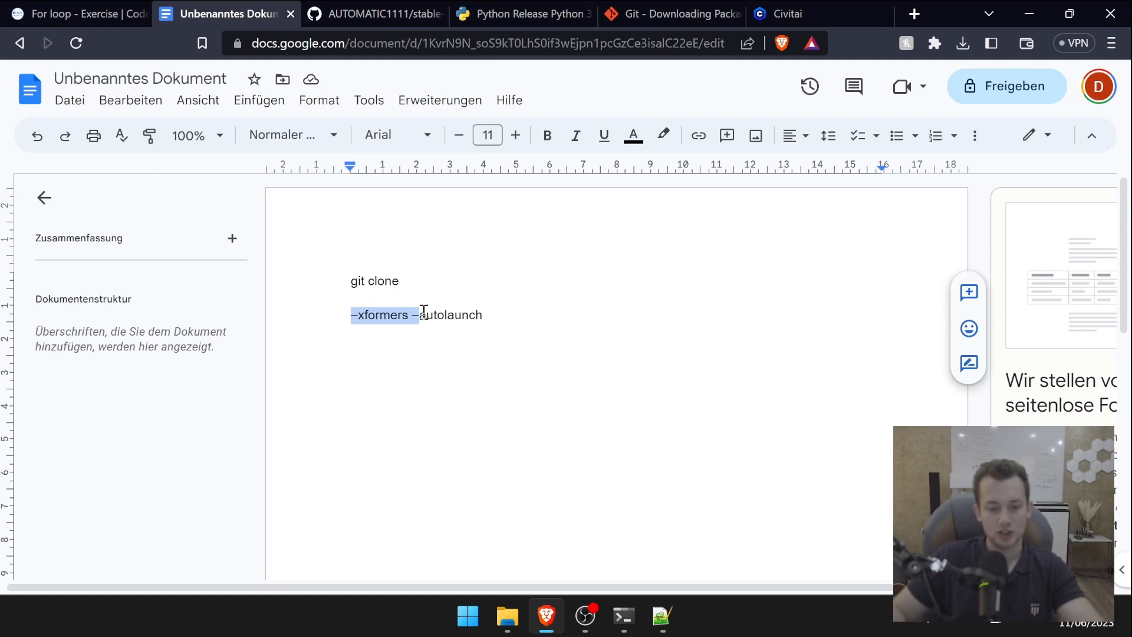
click(579, 321)
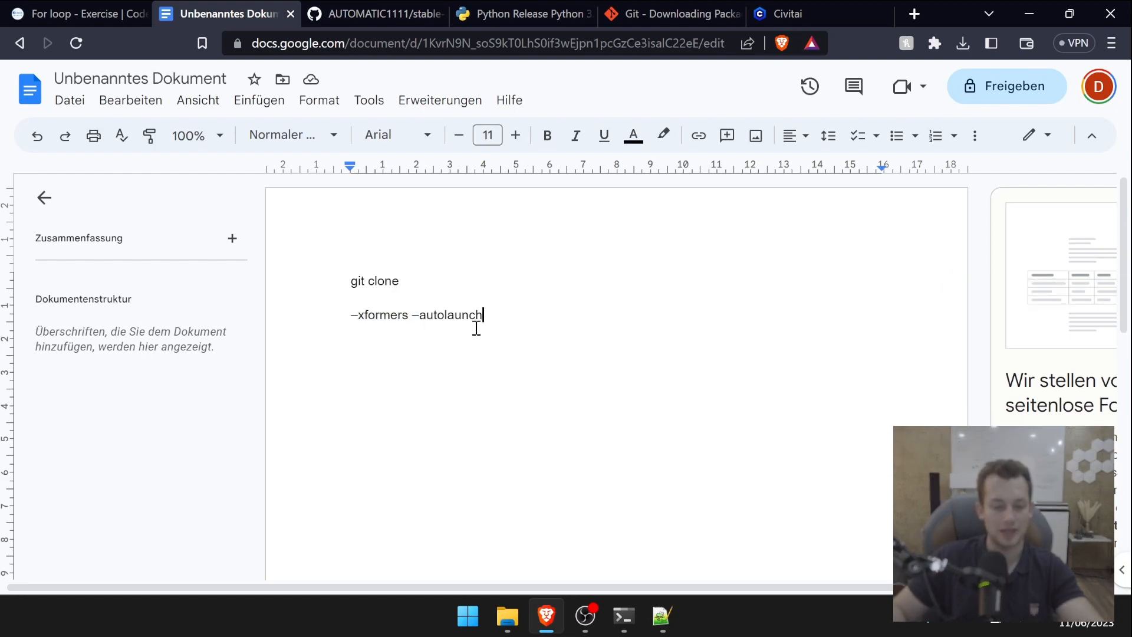
Switch to Notepad++ and set COMMANDLINE_ARGS to --xformers --autolaunch in webui-user.bat.
click(661, 616)
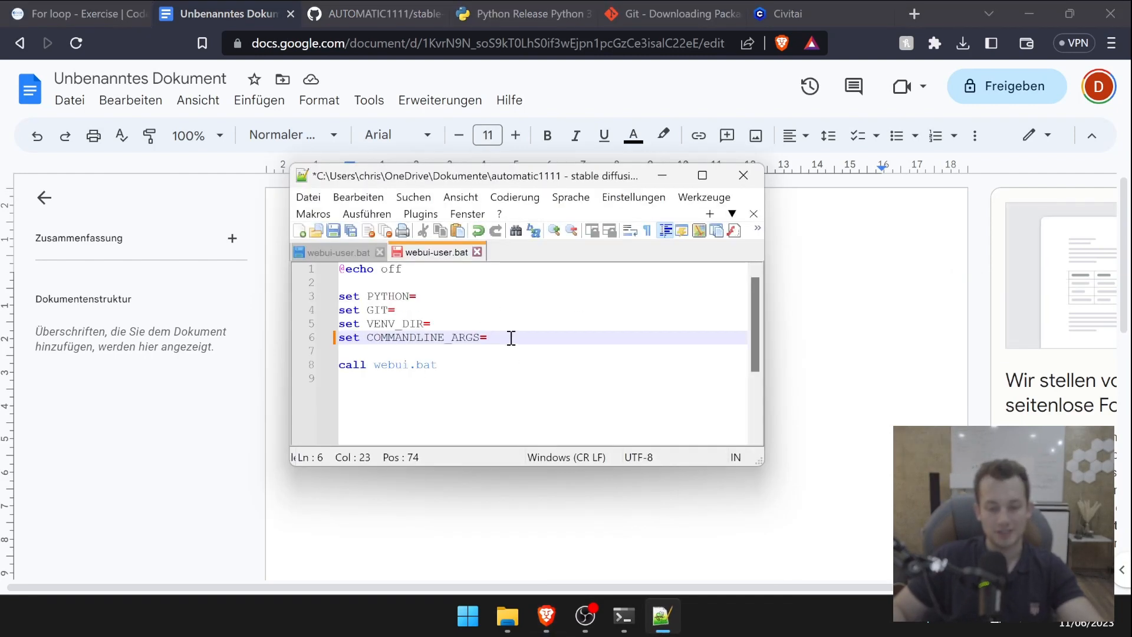
text(--x)
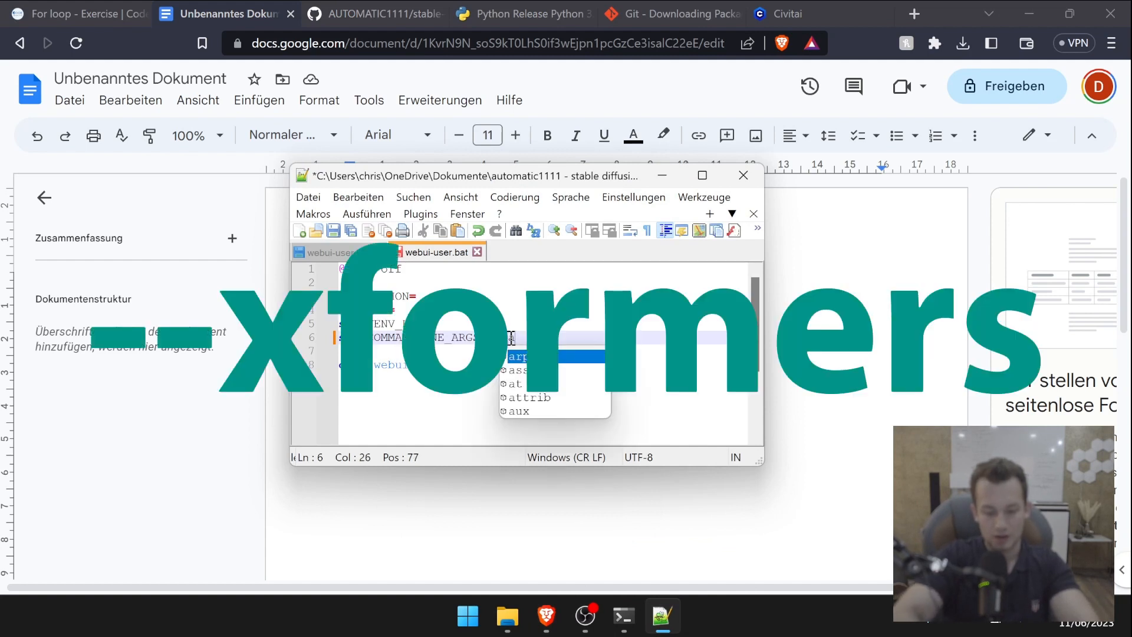
text(for)
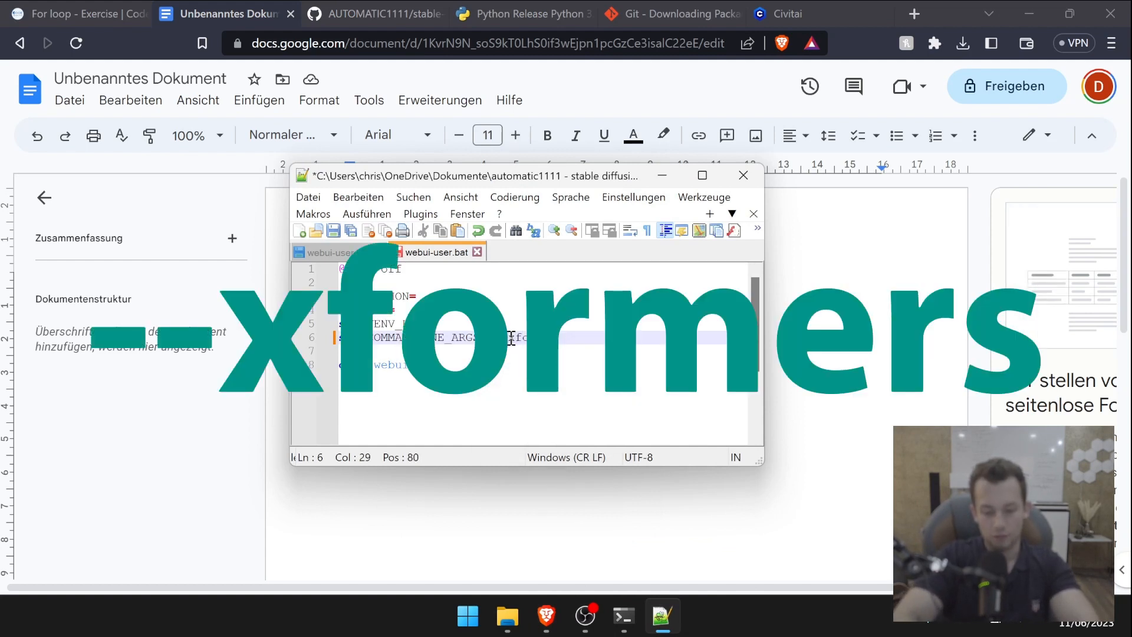
text(mers -)
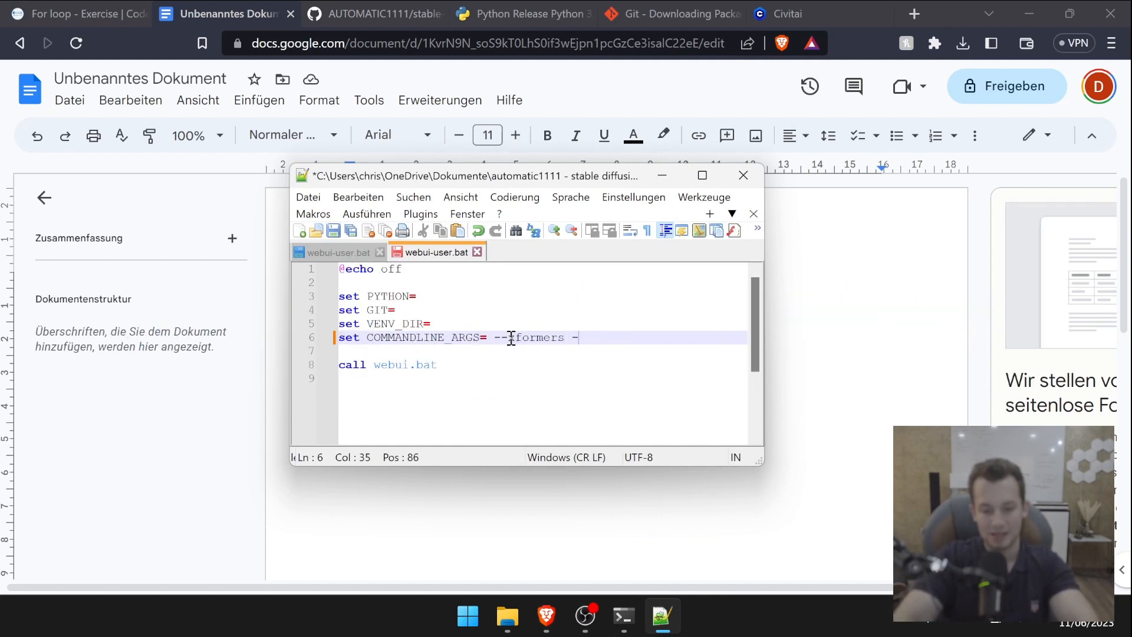
text(-aut)
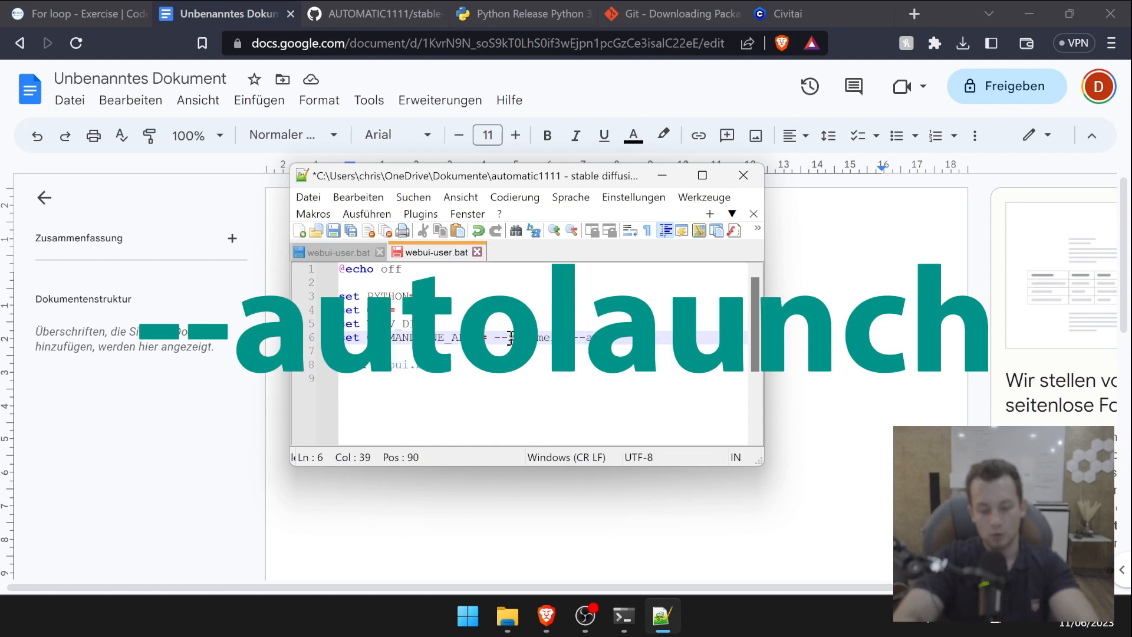
text(olaunch)
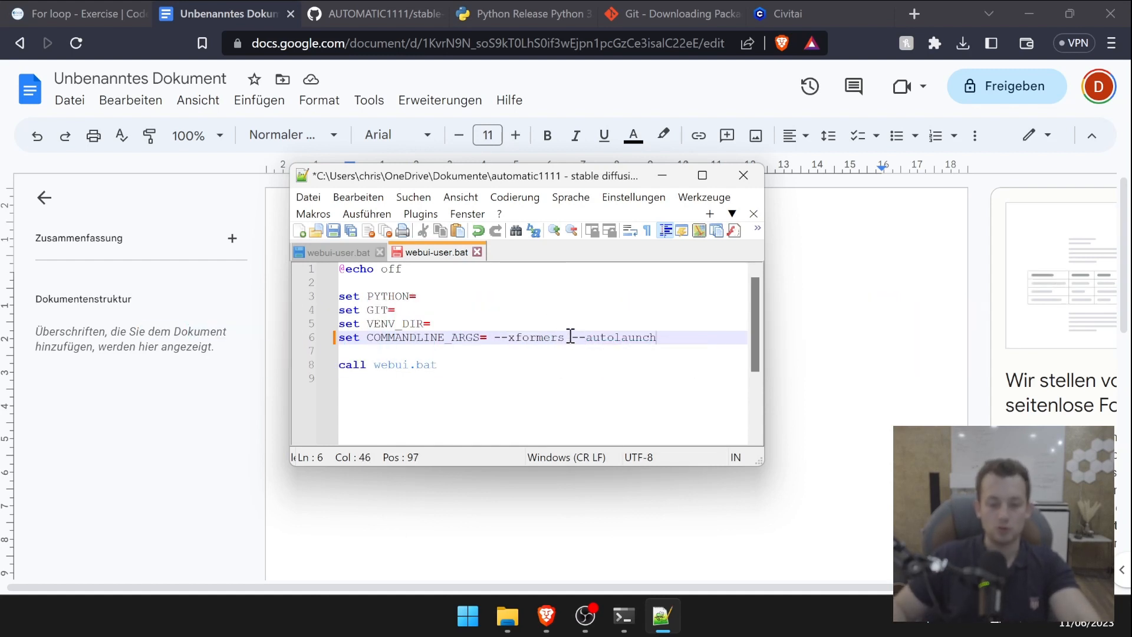
drag(566, 336, 494, 343)
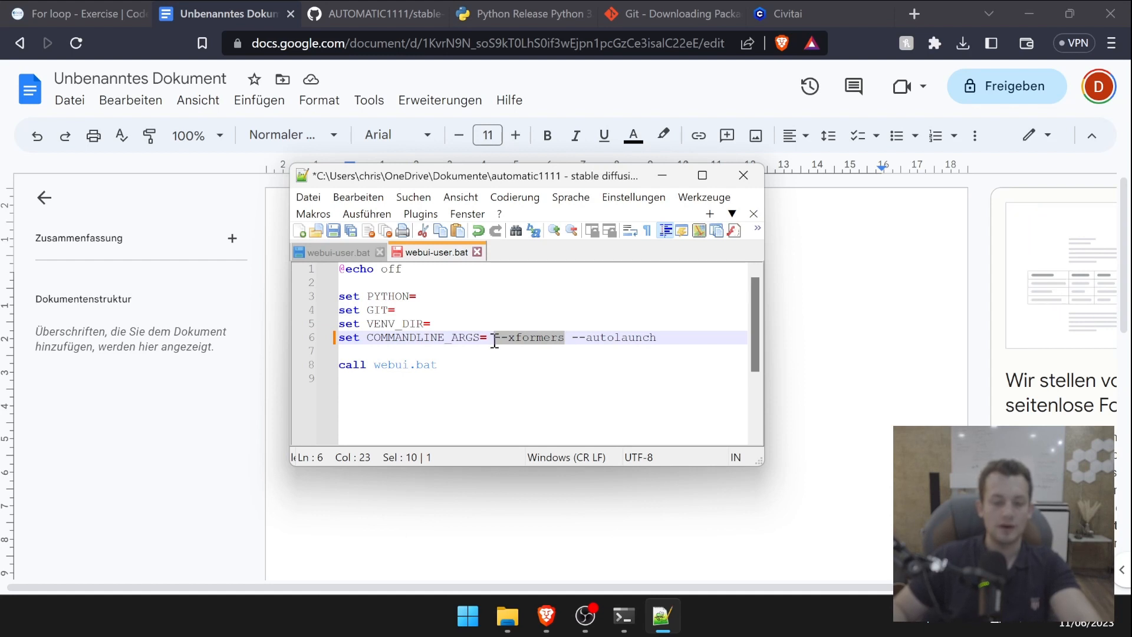
drag(696, 339, 574, 331)
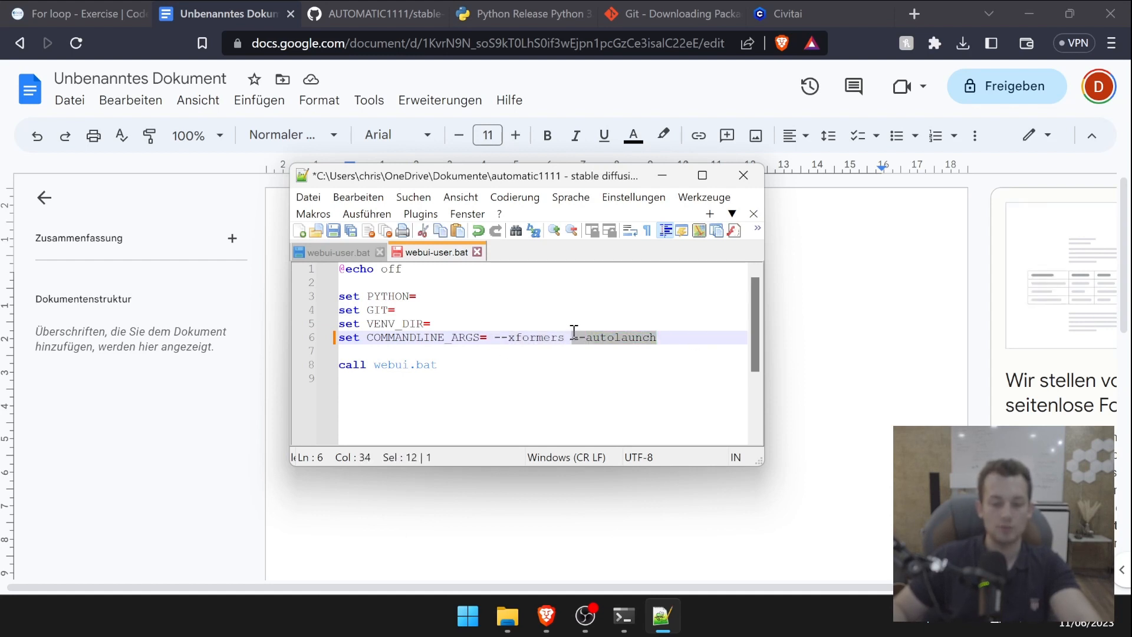
click(660, 337)
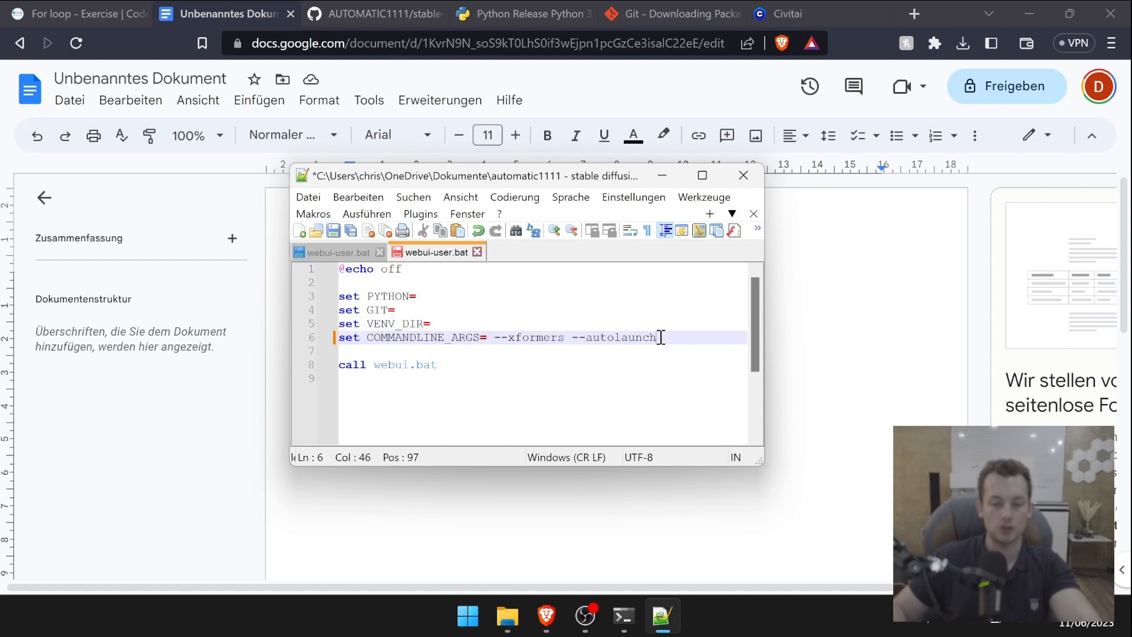
Save the edited webui-user.bat and close Notepad++.
click(308, 197)
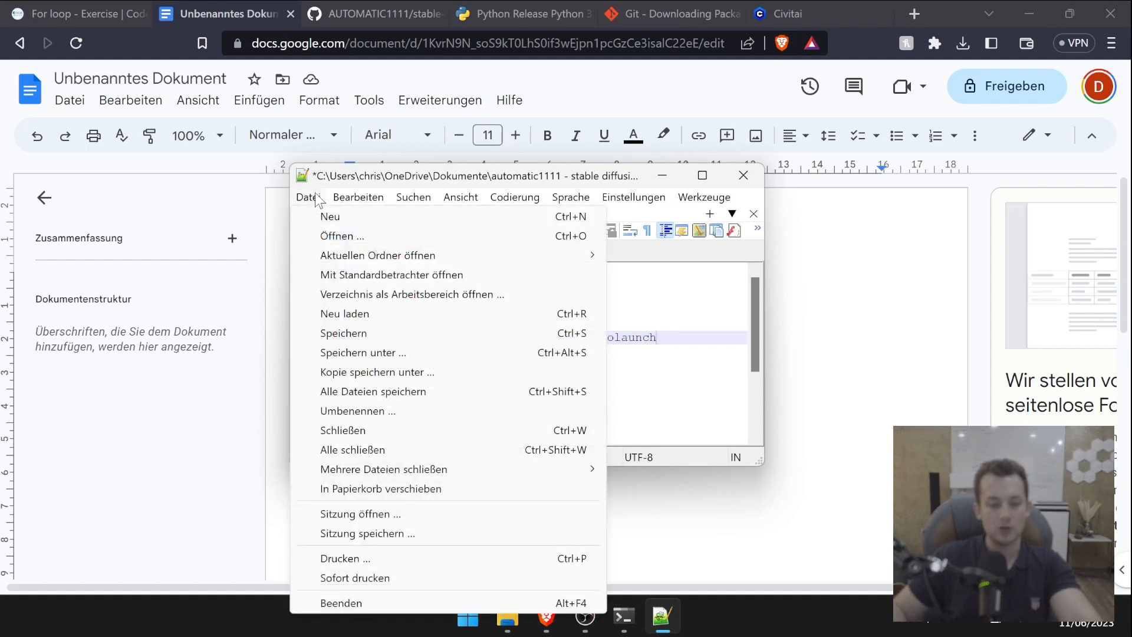
click(371, 333)
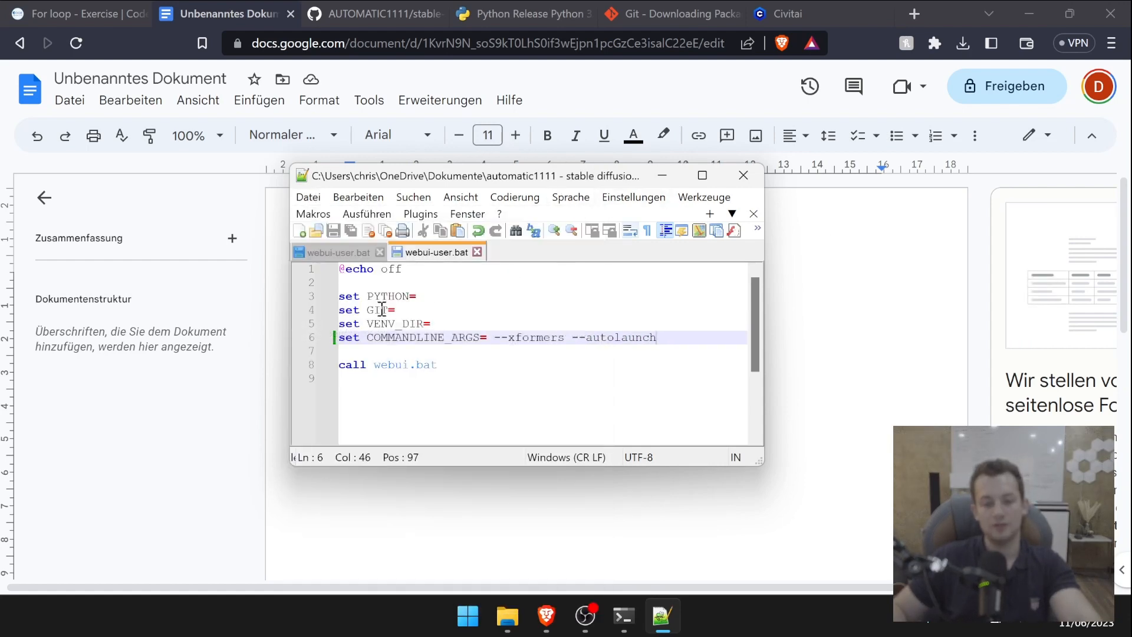
click(744, 176)
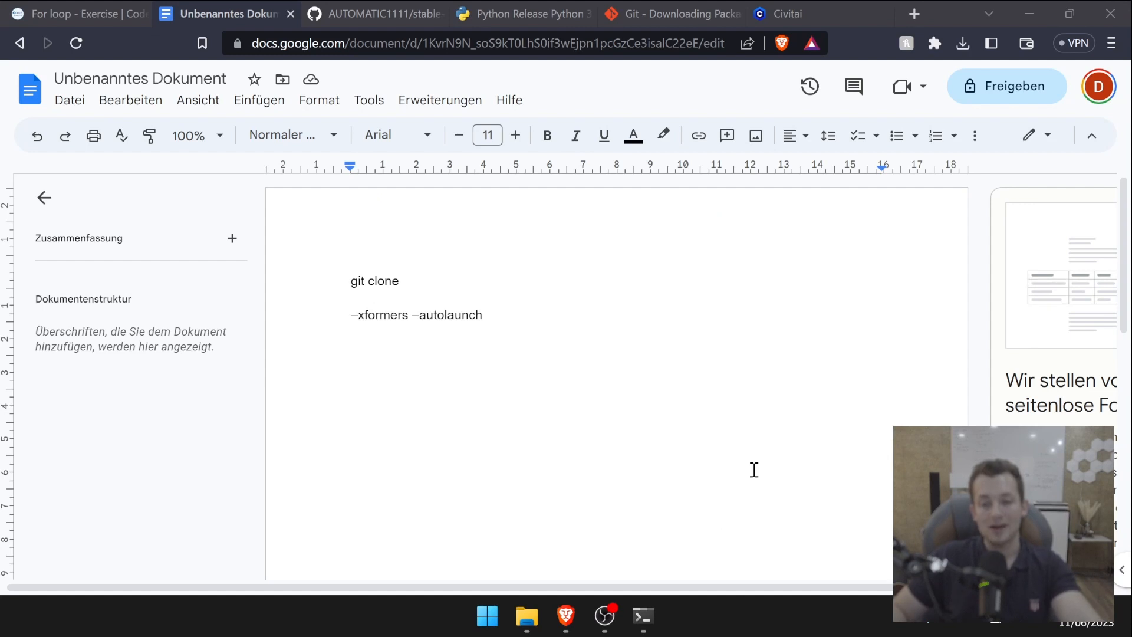
Search Civitai for "realistic vision" in Brave and open the Realistic Vision V2.0 model page.
click(779, 17)
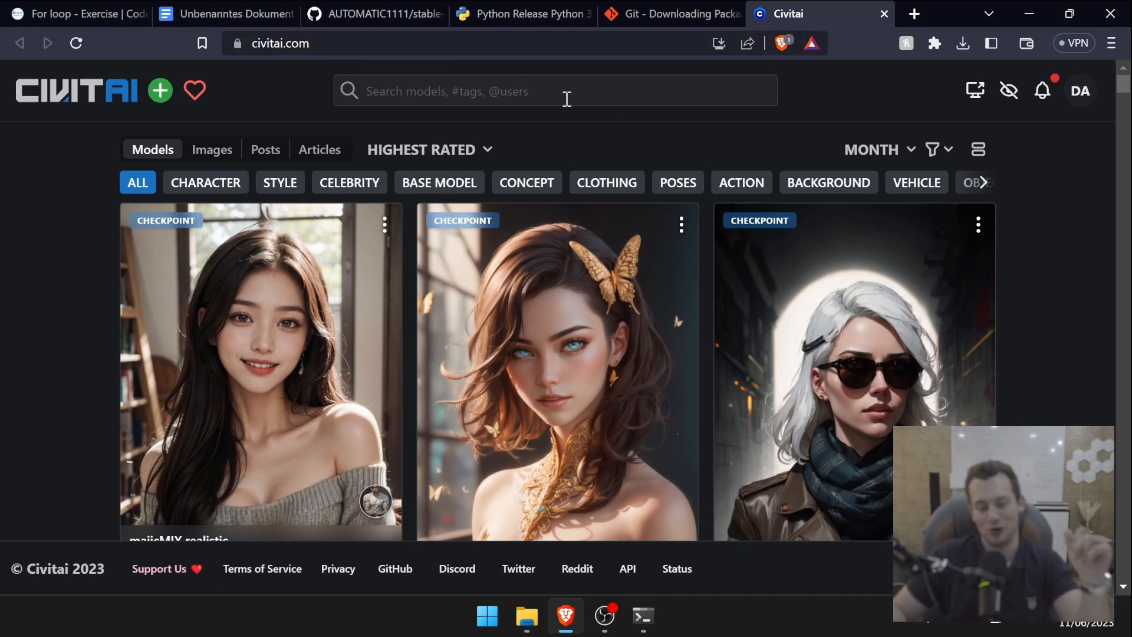
scroll(584, 352, down, 8)
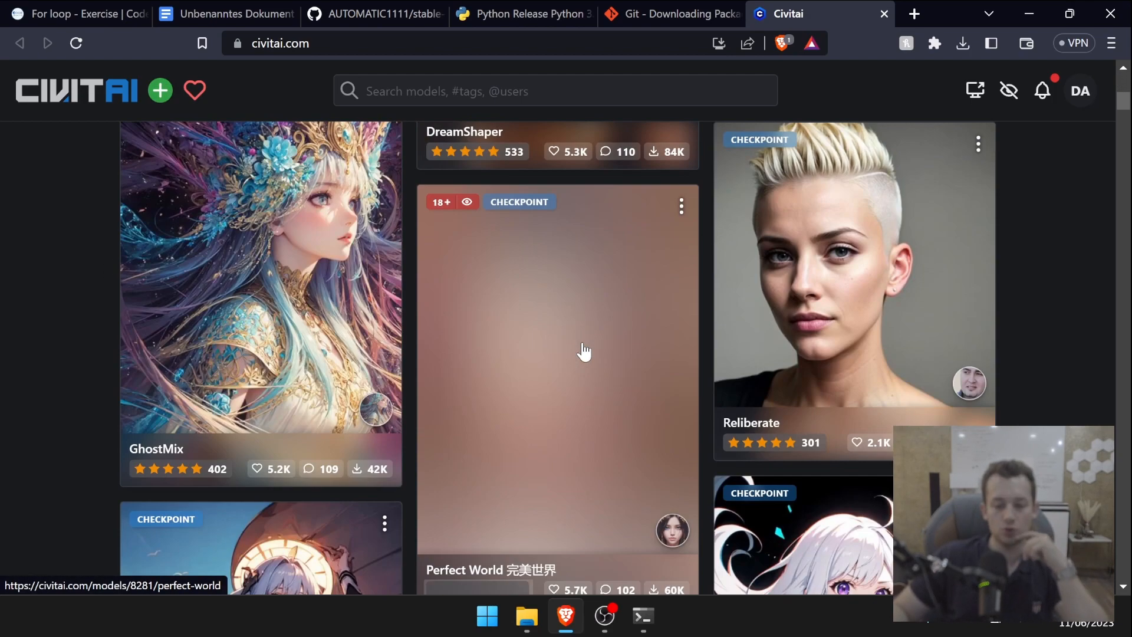
click(446, 88)
text(re)
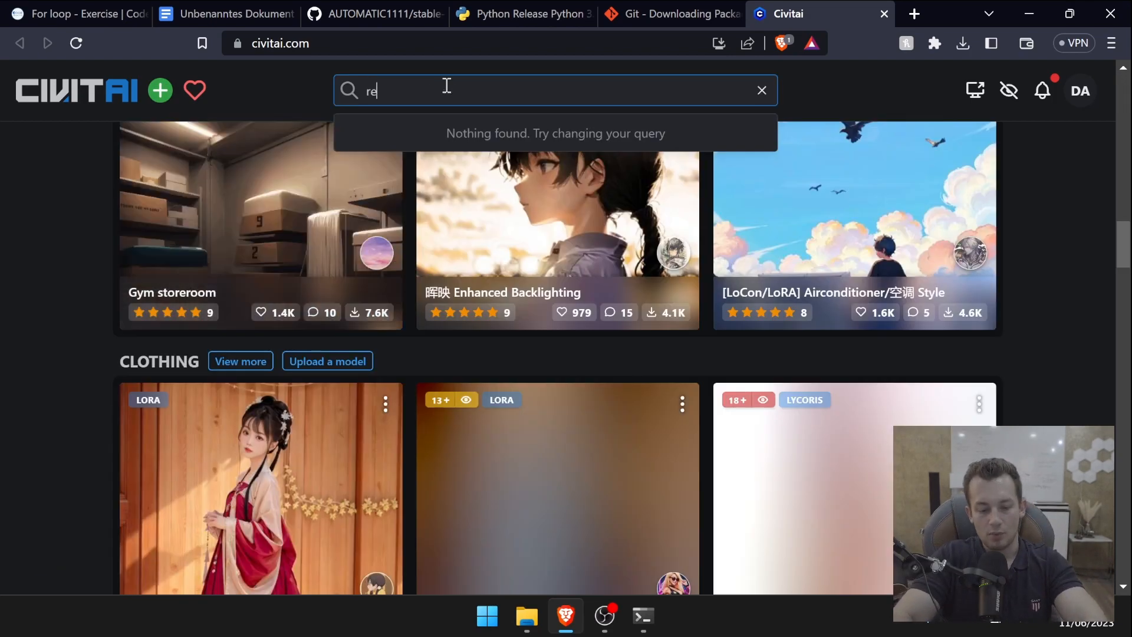
text(alistic vision)
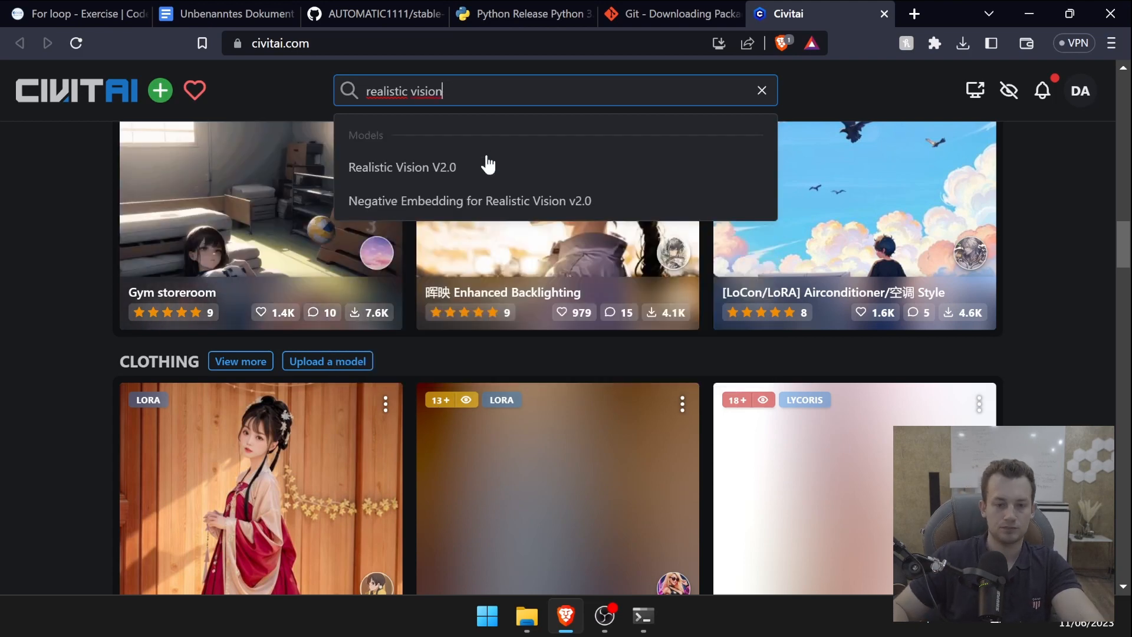
key(Down)
key(Return)
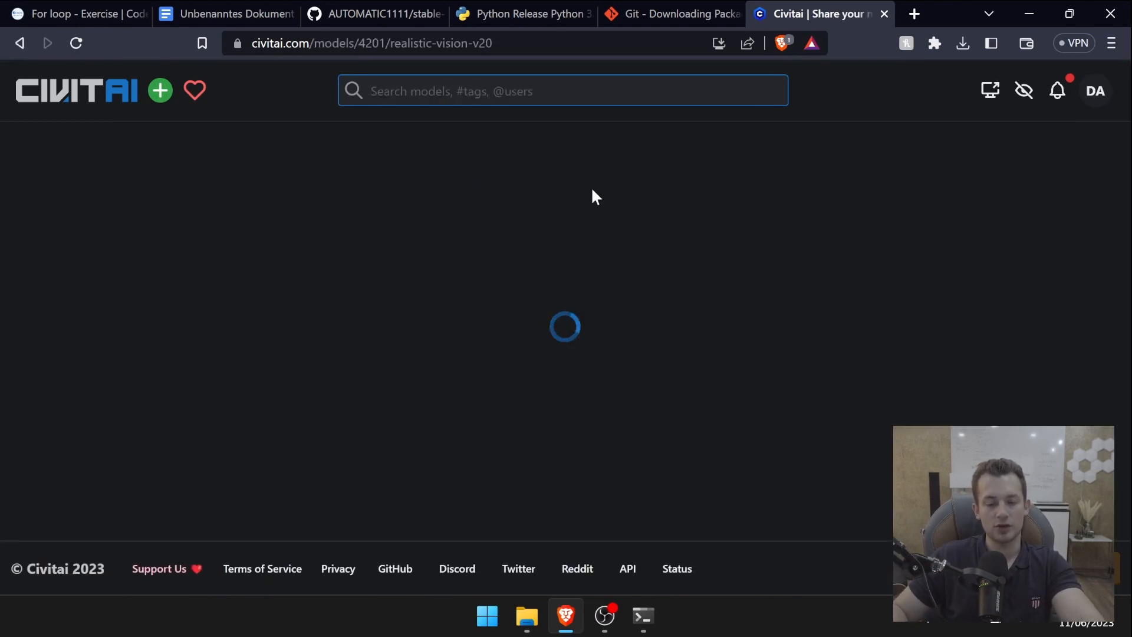
scroll(548, 282, up, 1)
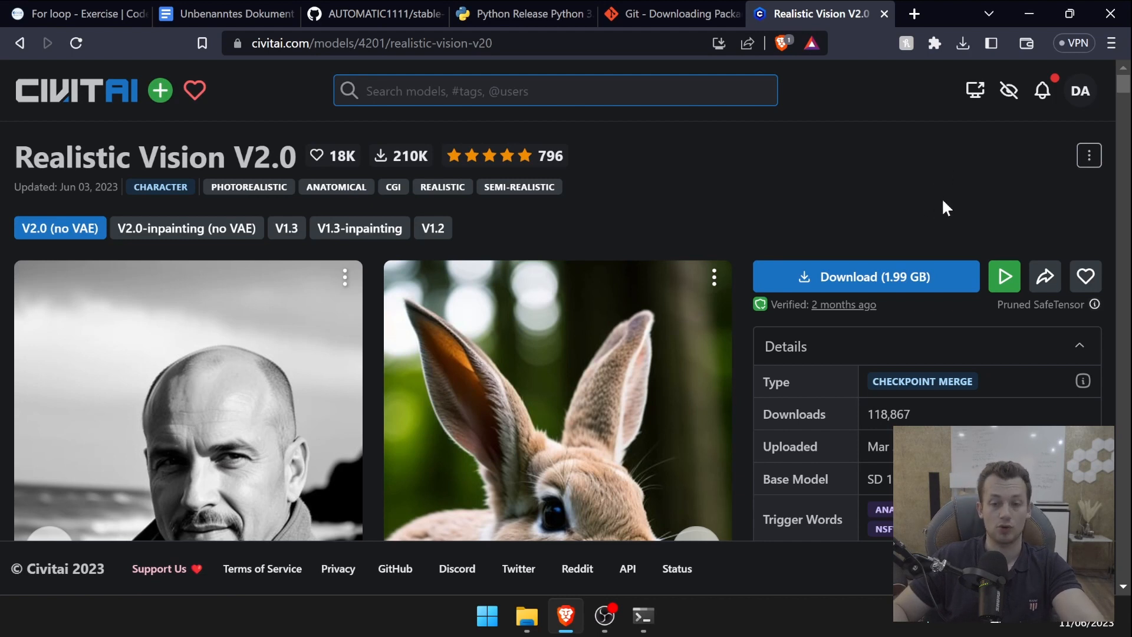
Download the Realistic Vision V2.0 (no VAE) model as realisticVisionV20_v20NoVAE.safetensors to Downloads and show the file in its folder.
click(860, 290)
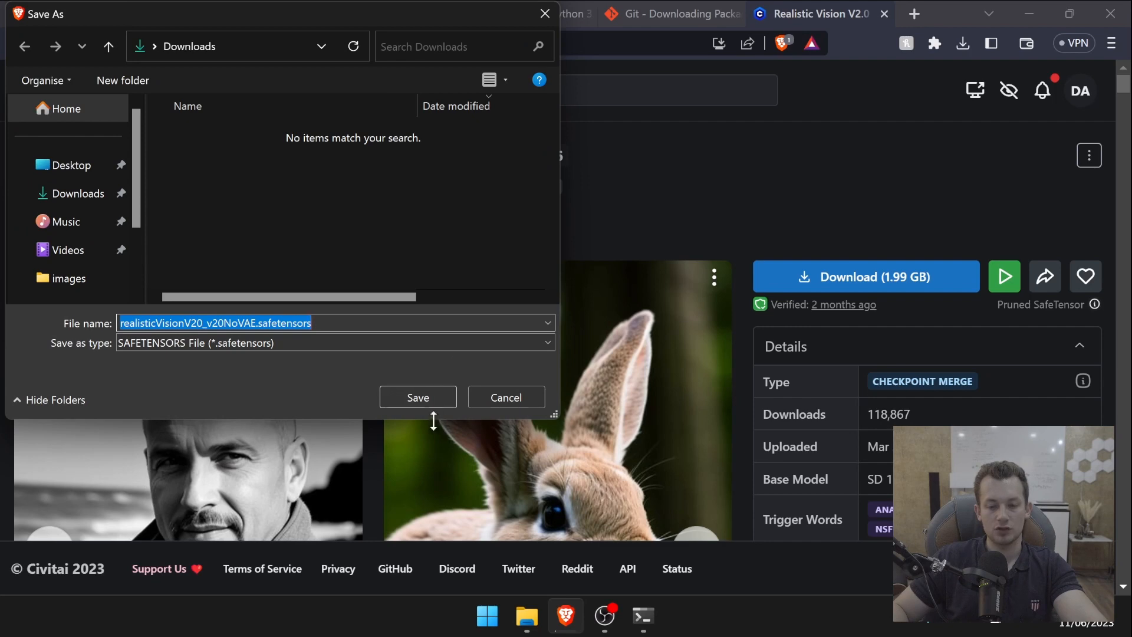
click(424, 397)
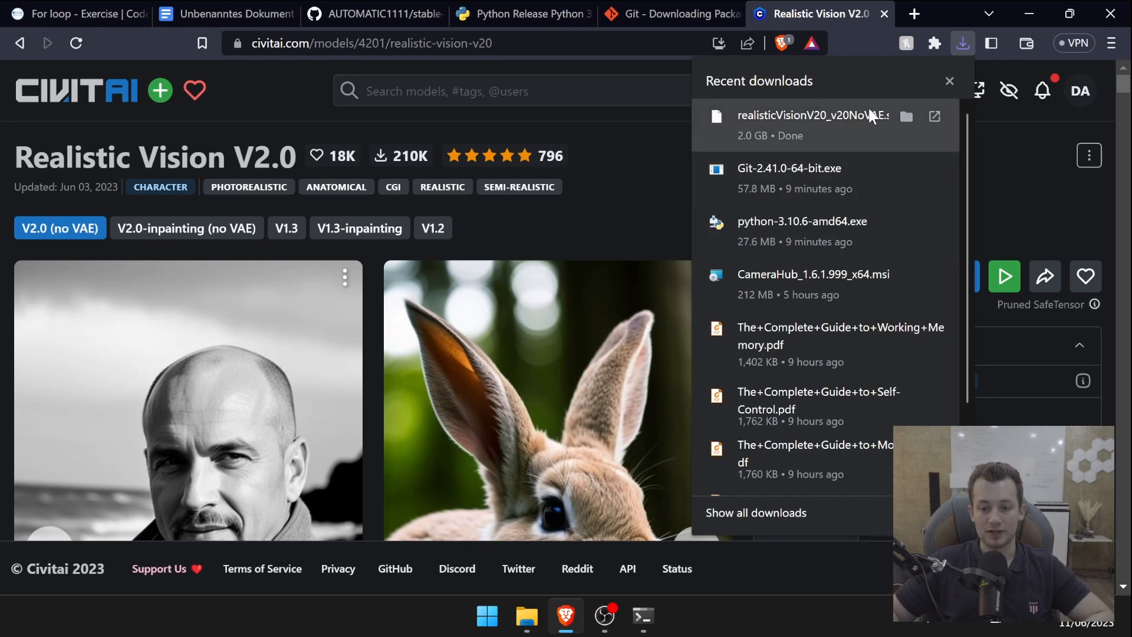
click(907, 116)
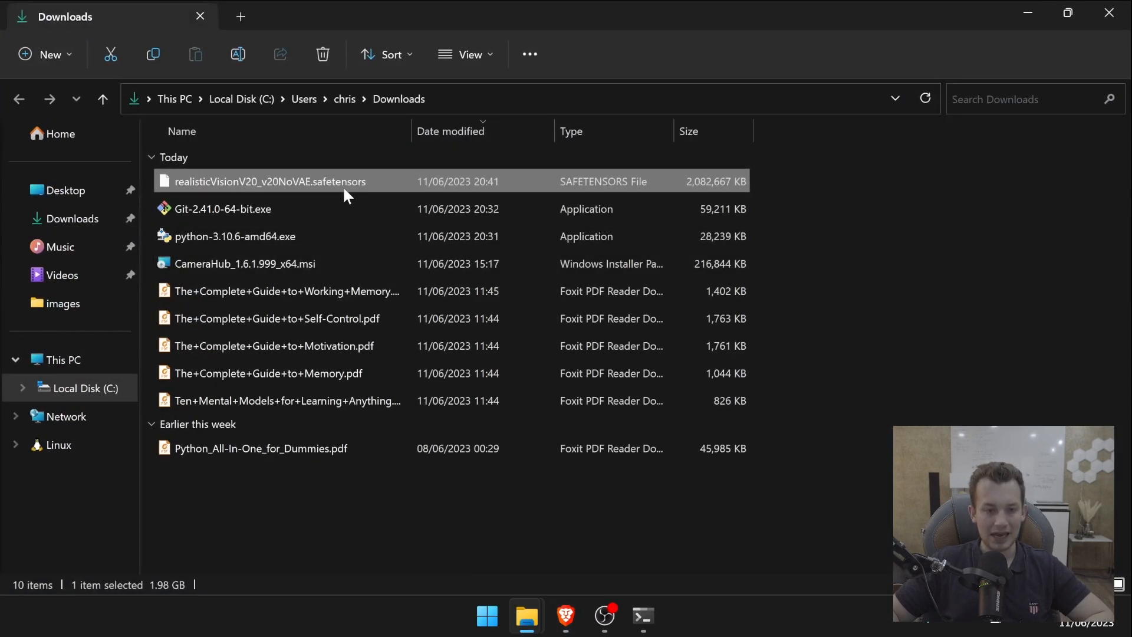
Switch to the stable-diffusion-webui File Explorer window and open its models\Stable-diffusion subfolder.
mouse_move(530, 614)
click(425, 534)
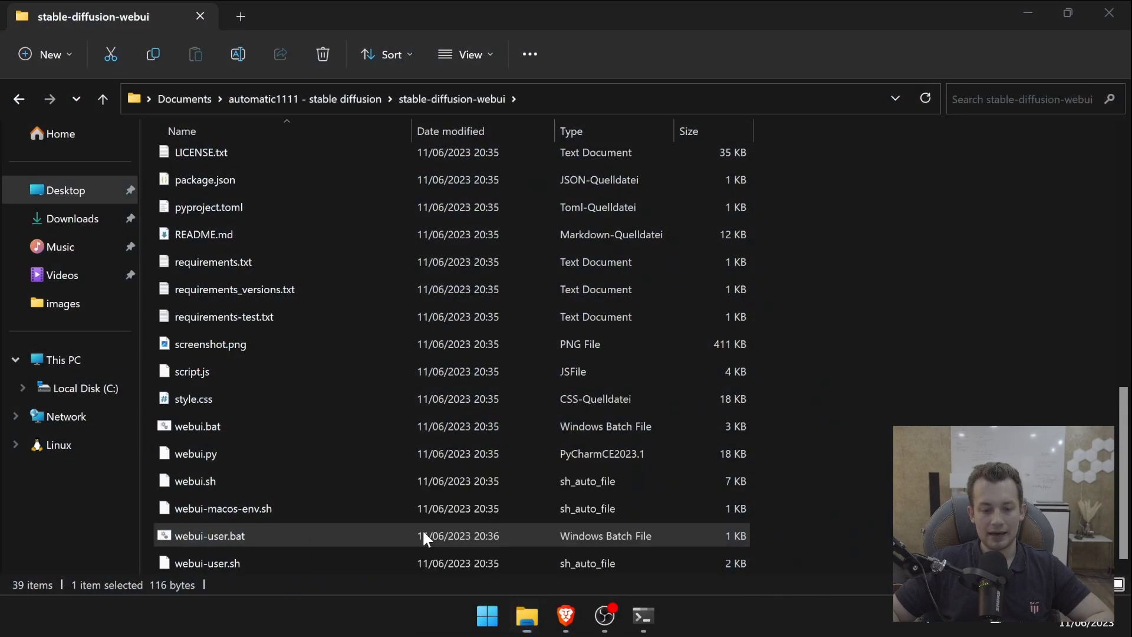
click(263, 87)
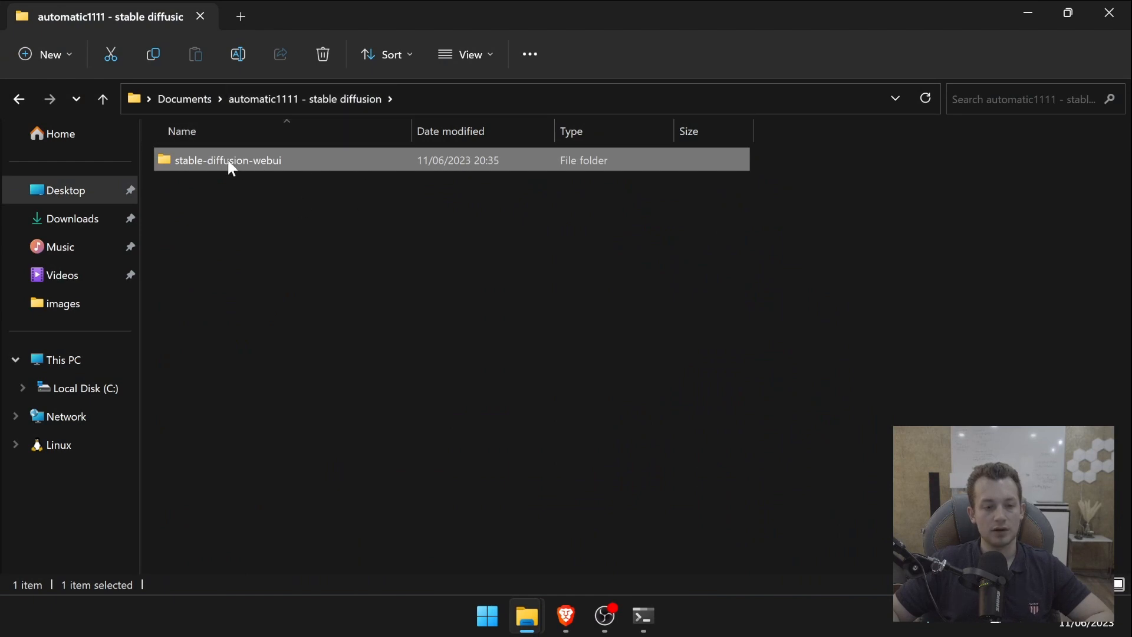
double_click(264, 159)
scroll(247, 295, down, 1)
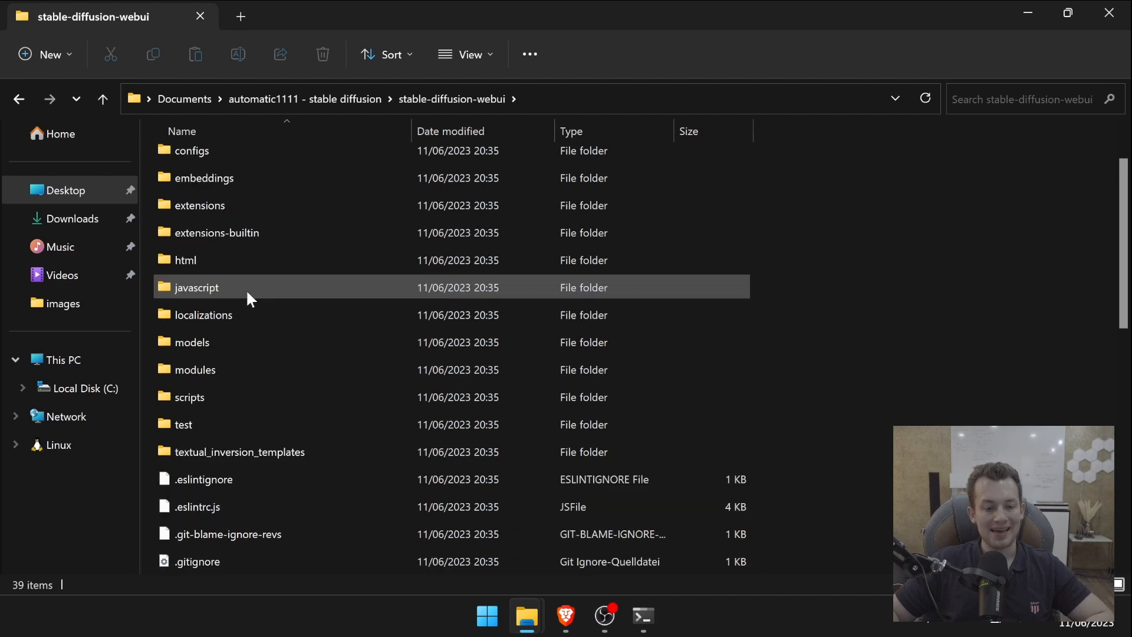
click(194, 346)
double_click(193, 345)
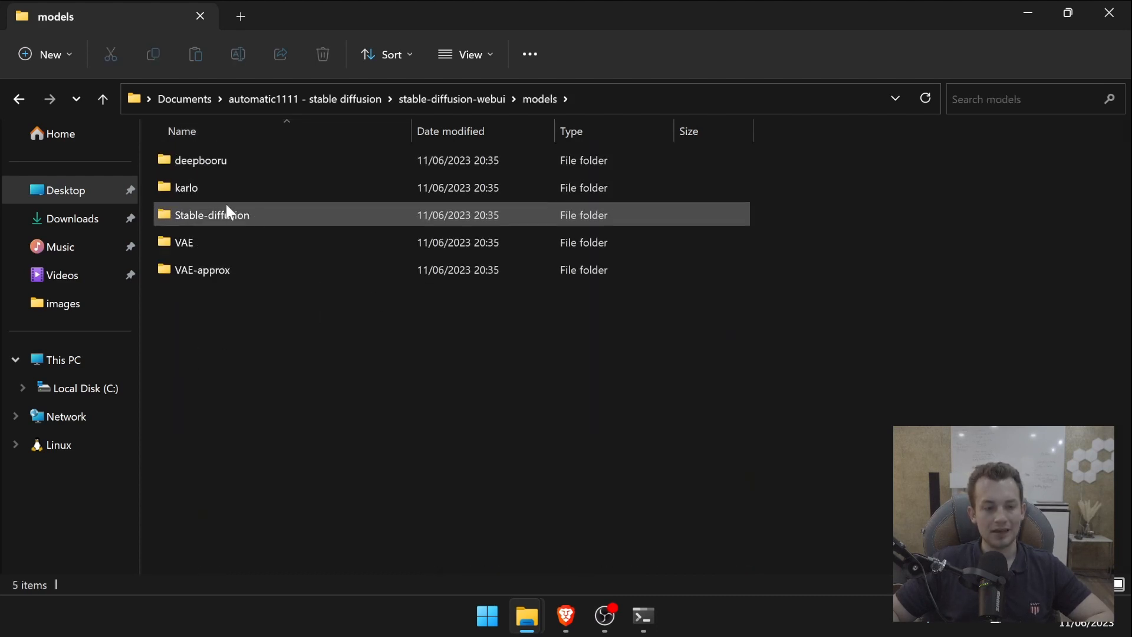
double_click(204, 217)
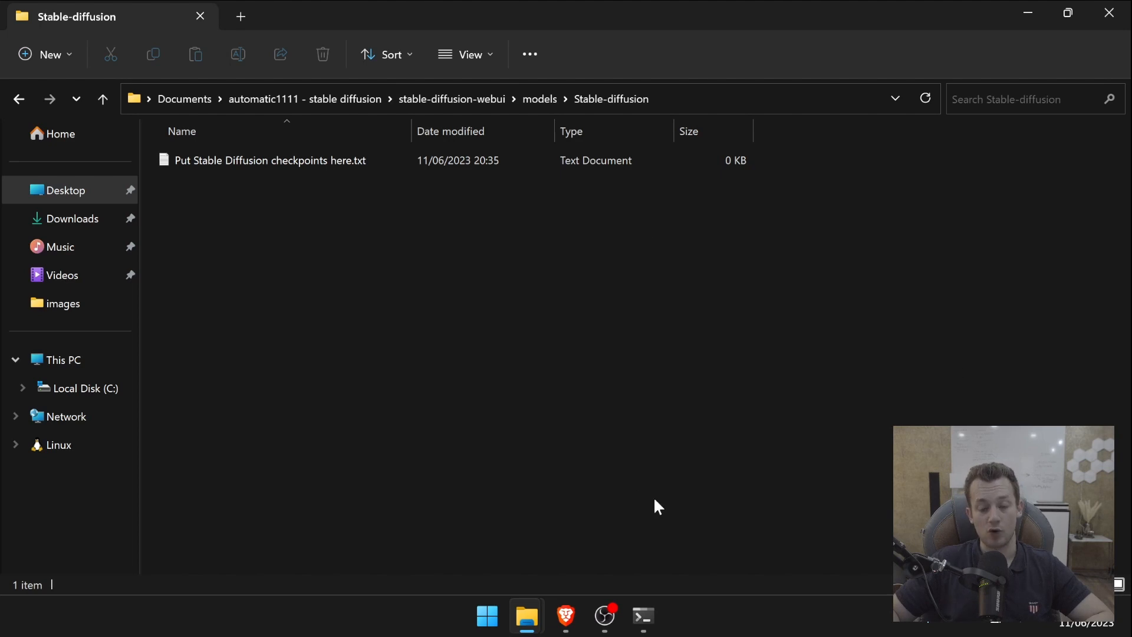
Move realisticVisionV20_v20NoVAE.safetensors from Downloads into the models\Stable-diffusion folder and close the Stable-diffusion folder window.
mouse_move(527, 617)
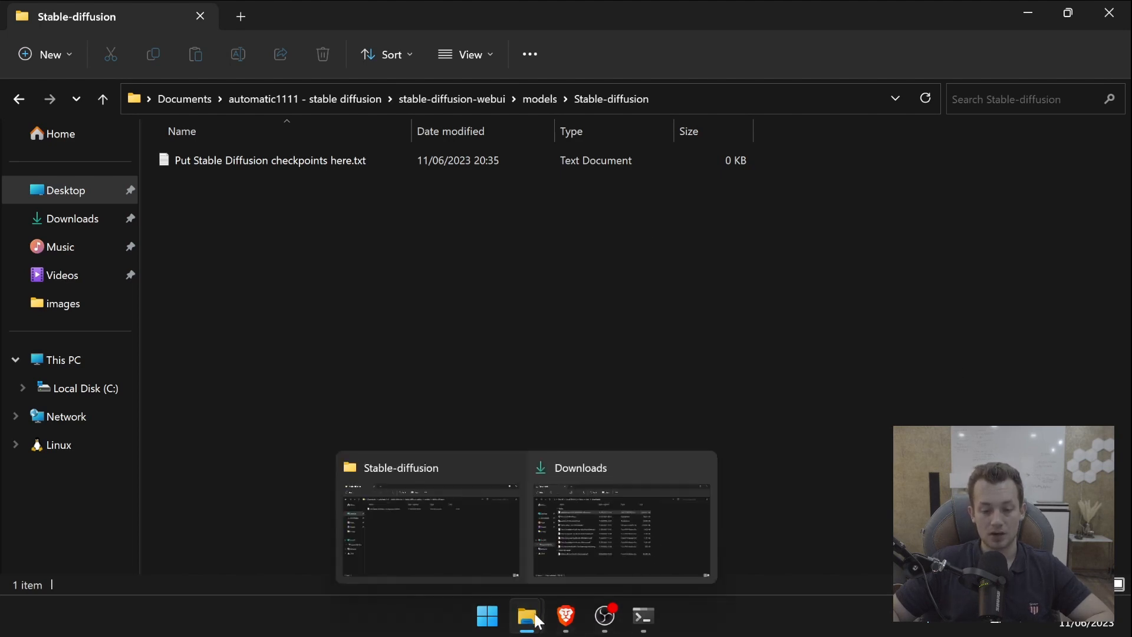
click(570, 549)
drag(518, 7, 768, 128)
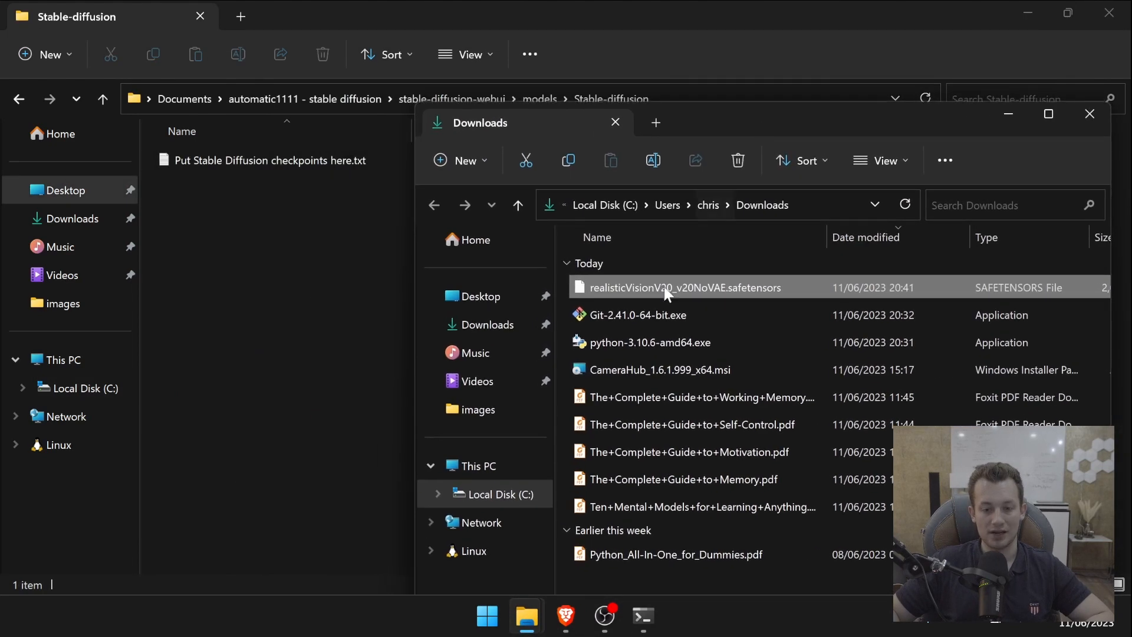
drag(669, 293, 243, 305)
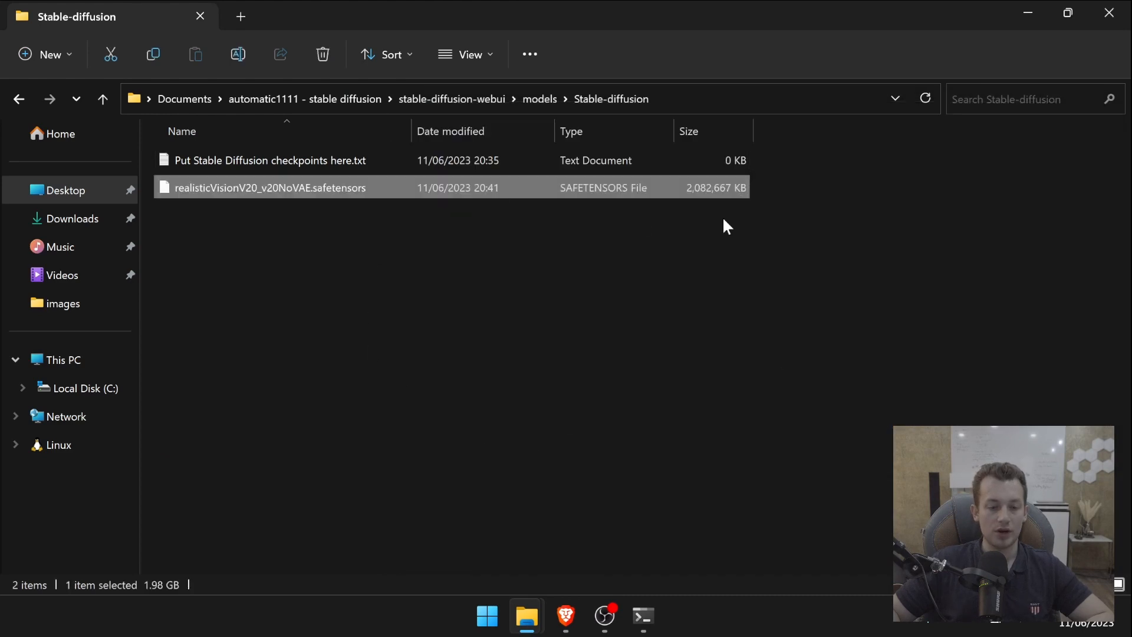
click(1110, 13)
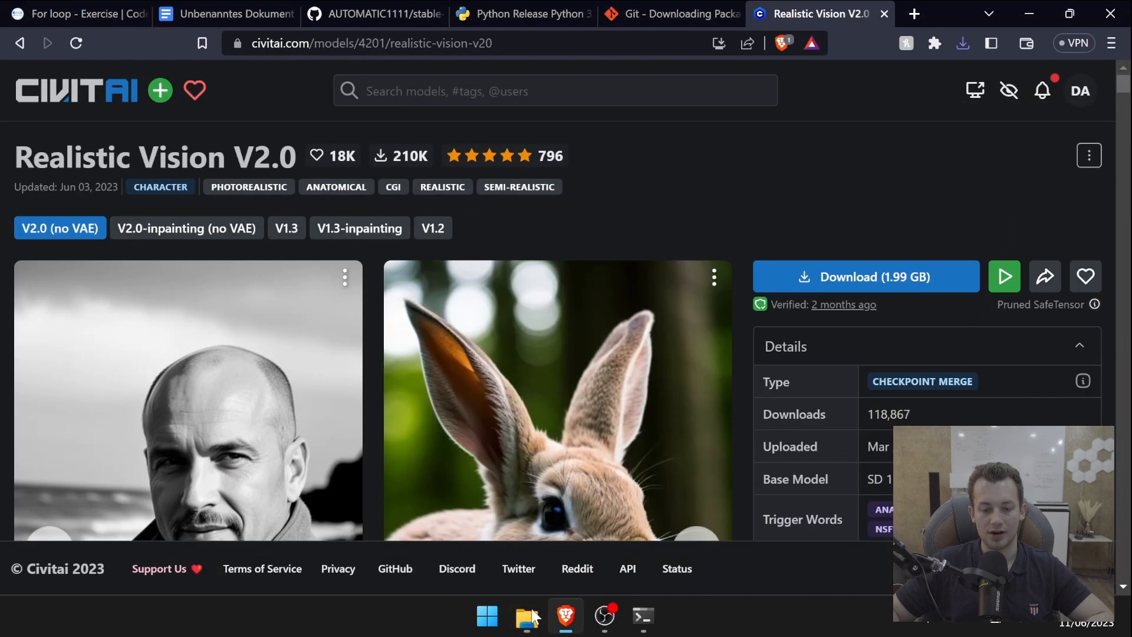
drag(851, 125, 736, 104)
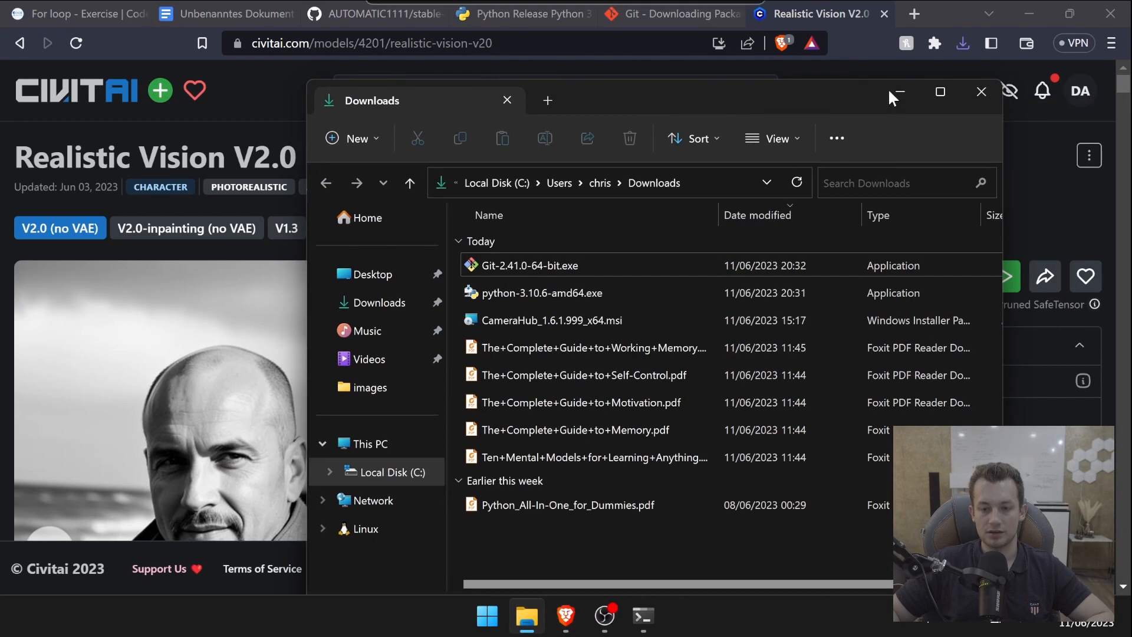
Maximize the Downloads window and go to the stable-diffusion-webui folder inside Documents\automatic1111 - stable diffusion.
click(943, 93)
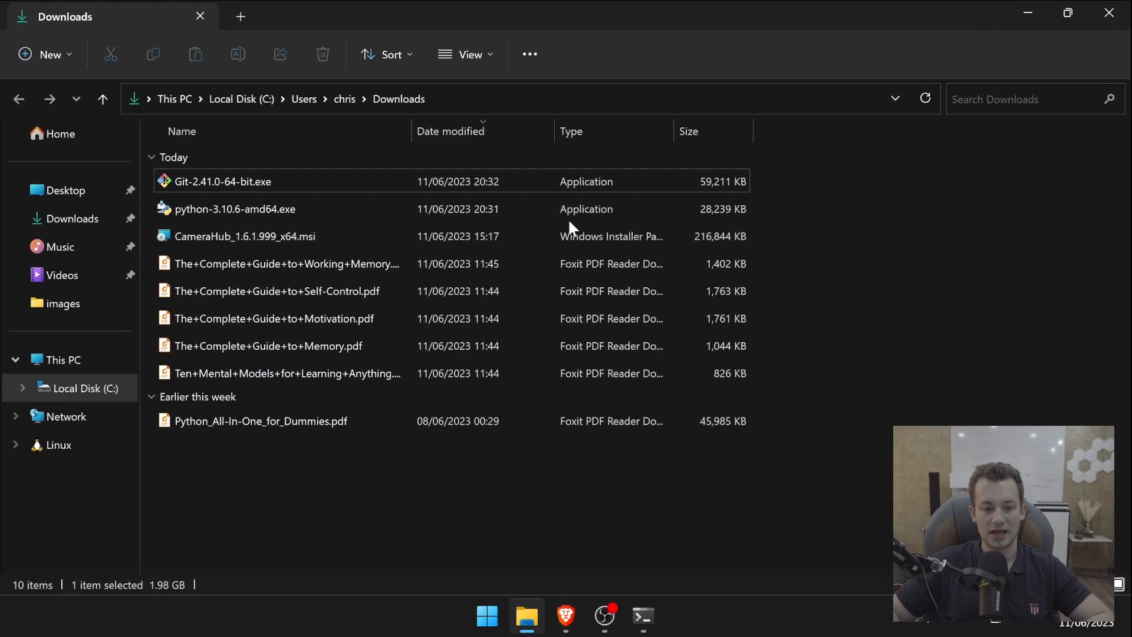
click(66, 189)
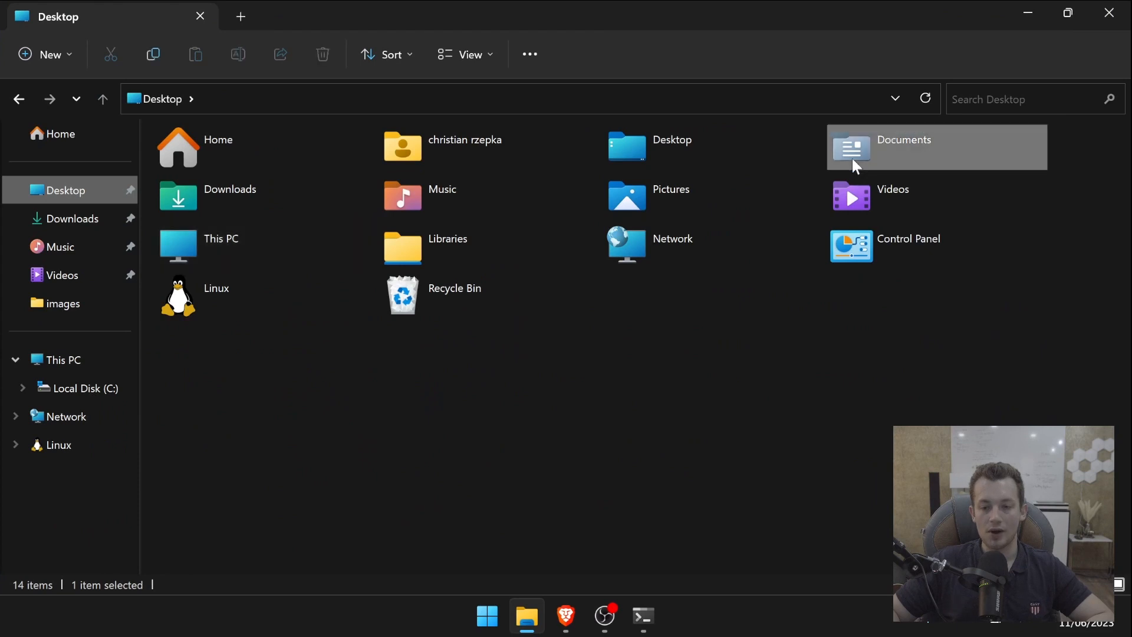
double_click(852, 157)
scroll(312, 488, down, 3)
scroll(304, 413, up, 3)
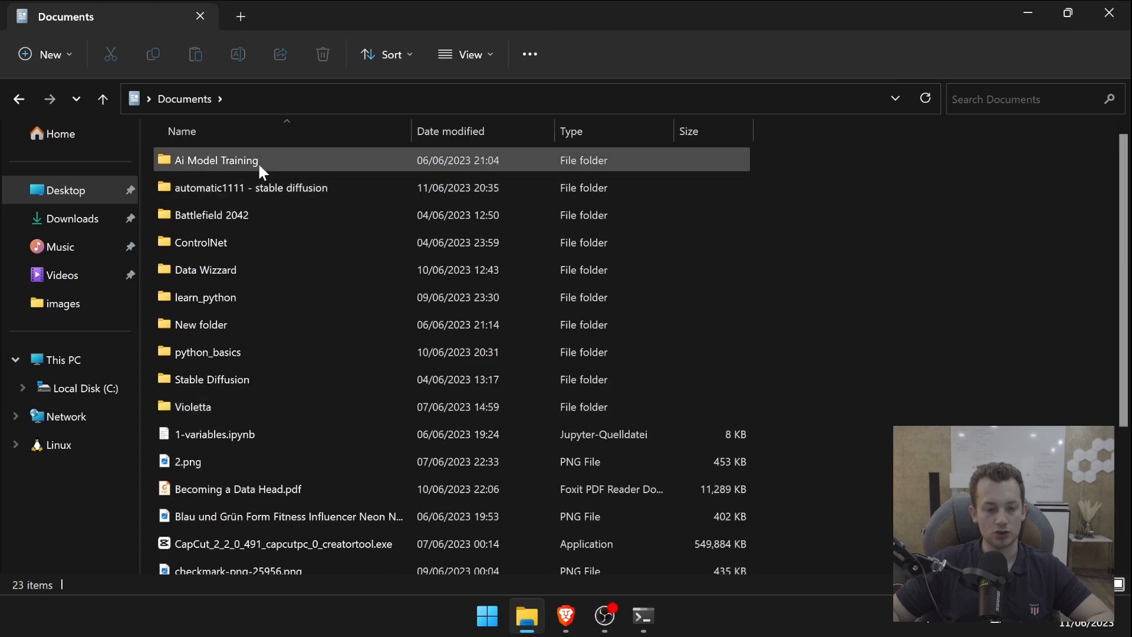
double_click(279, 189)
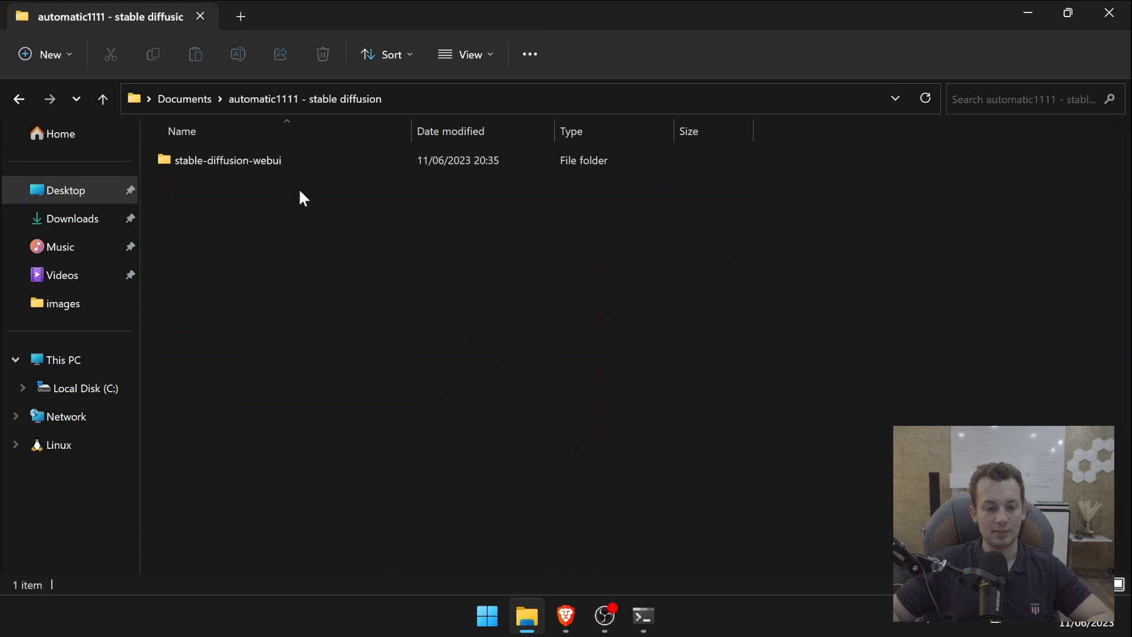
double_click(369, 160)
scroll(448, 442, down, 8)
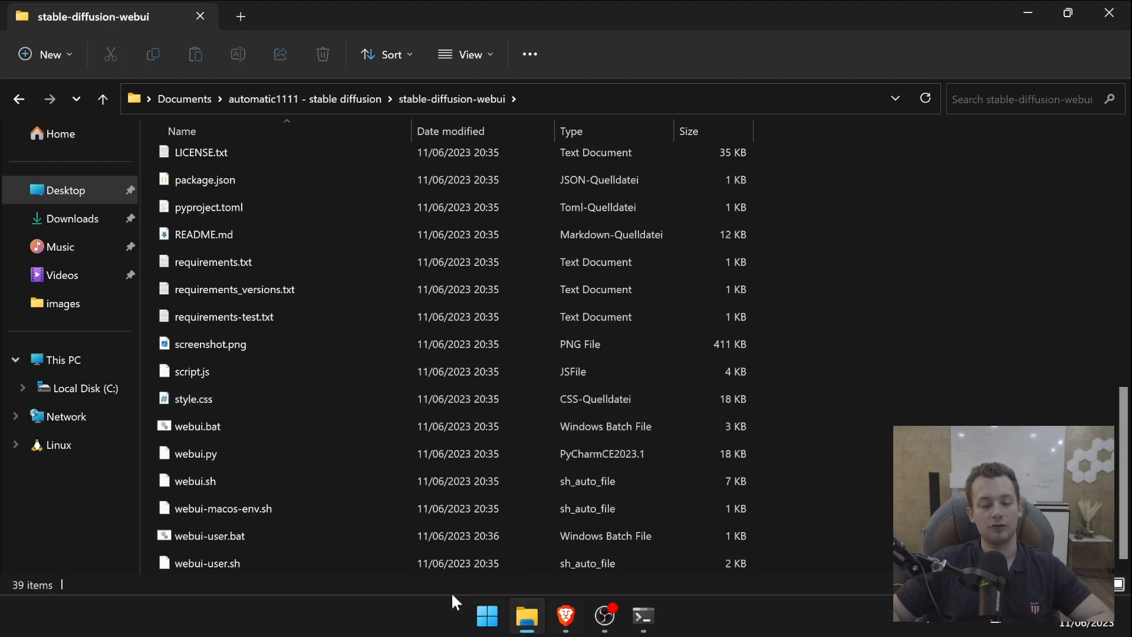
Run webui-user.bat to install and launch the web UI, and minimize its terminal window once the browser page has opened.
mouse_move(182, 536)
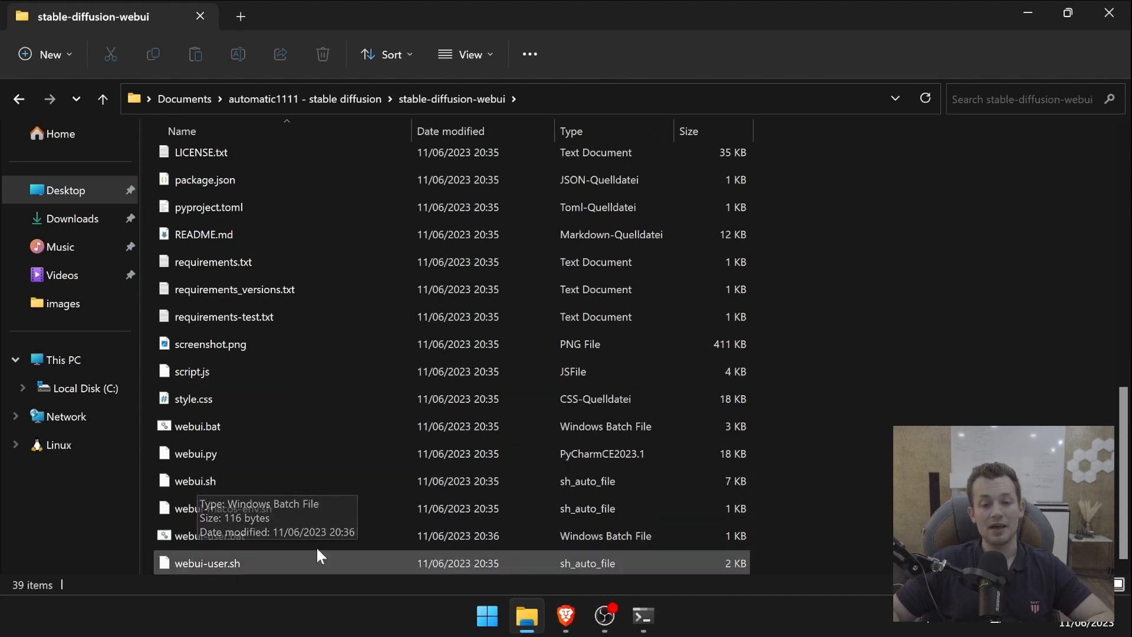
click(232, 536)
double_click(234, 537)
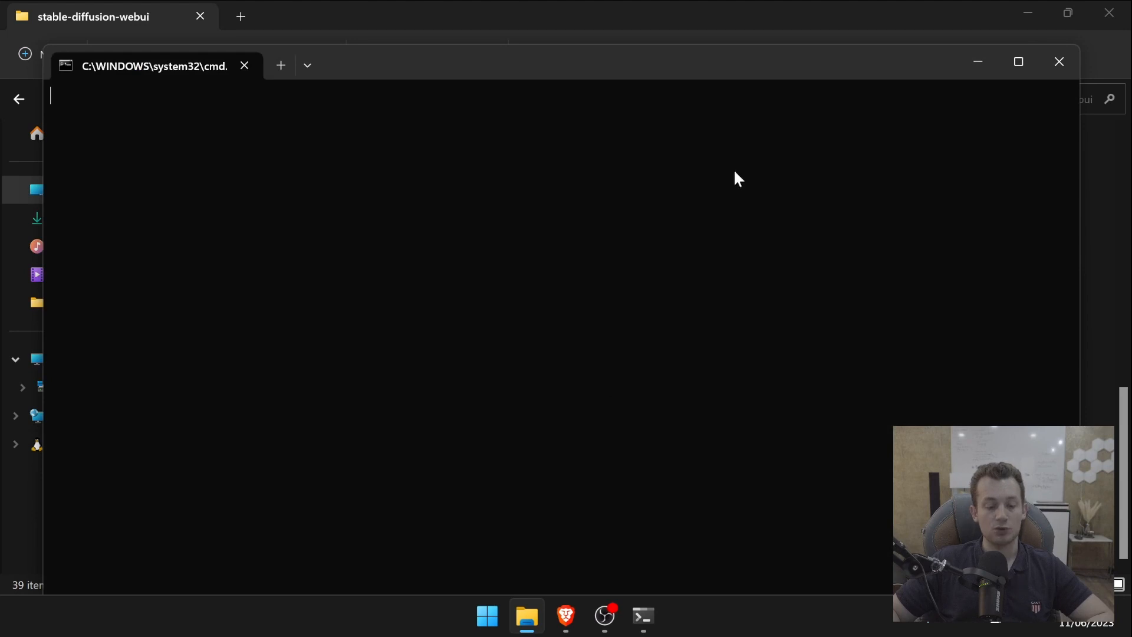
drag(709, 71, 678, 58)
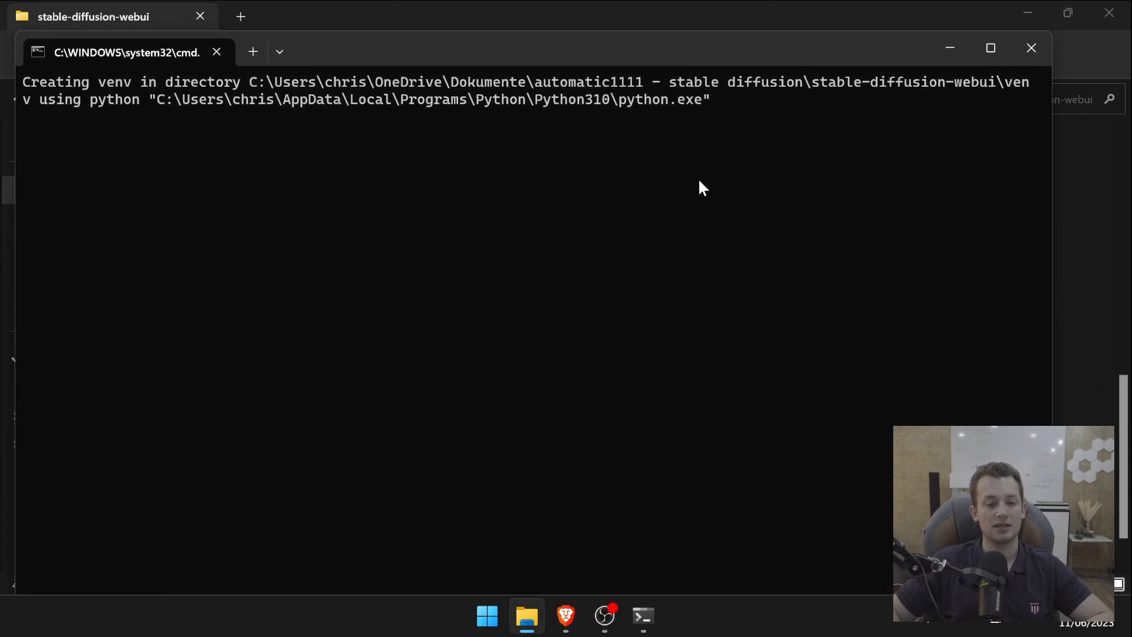
mouse_move(841, 43)
mouse_down()
mouse_move(833, 33)
mouse_move(842, 36)
mouse_up()
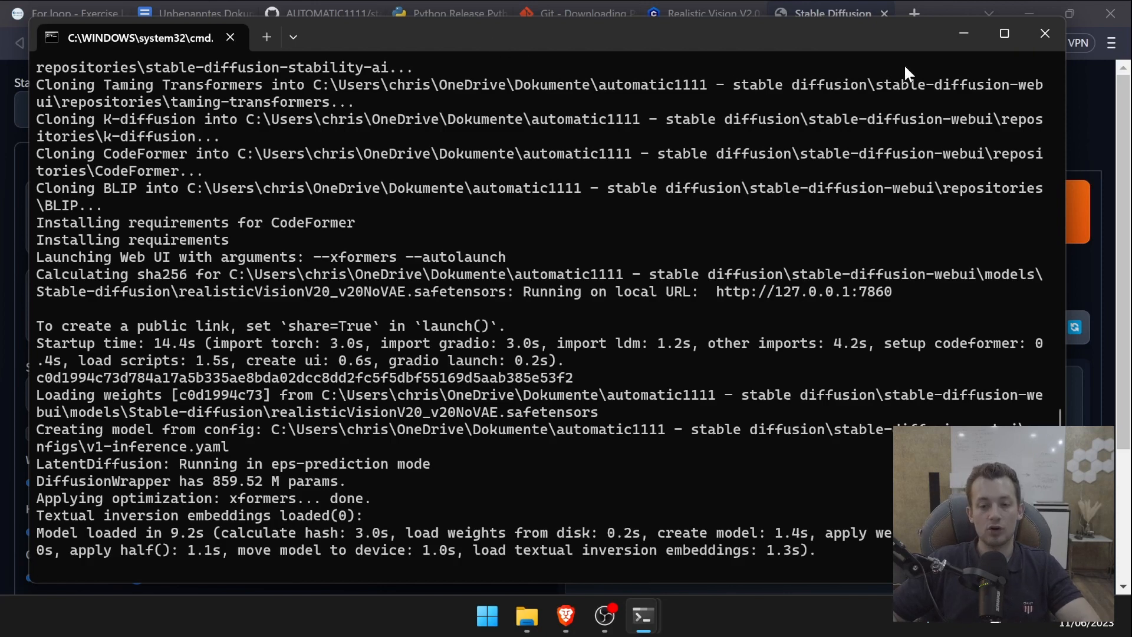
click(960, 40)
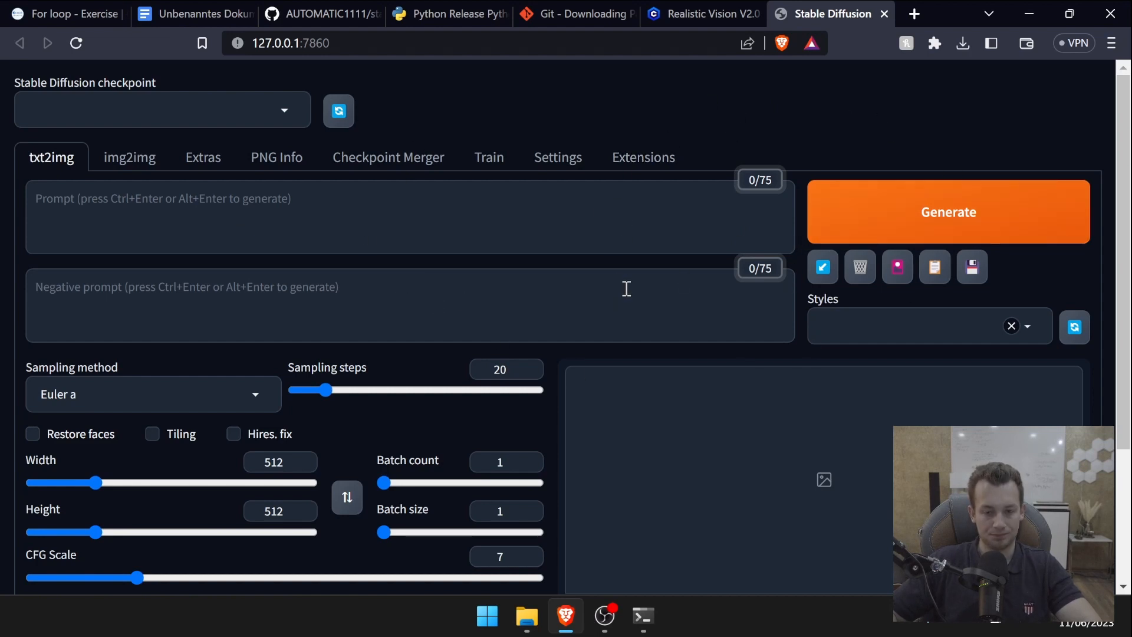
Select realisticVisionV20_v20NoVAE.safetensors as the Stable Diffusion checkpoint.
scroll(920, 248, down, 2)
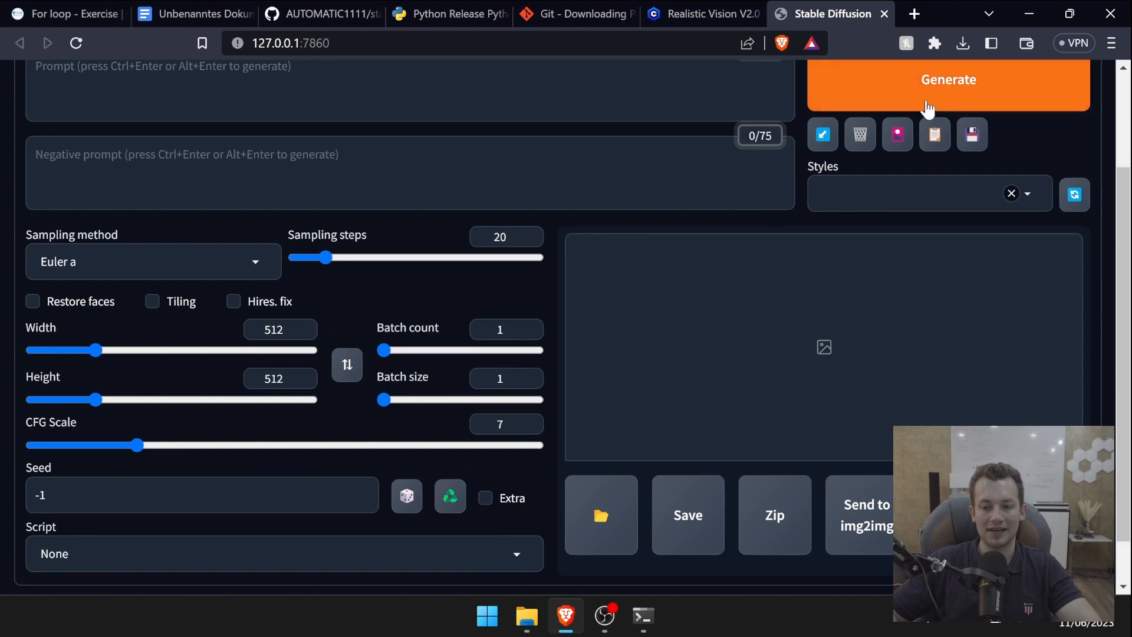
scroll(651, 199, up, 2)
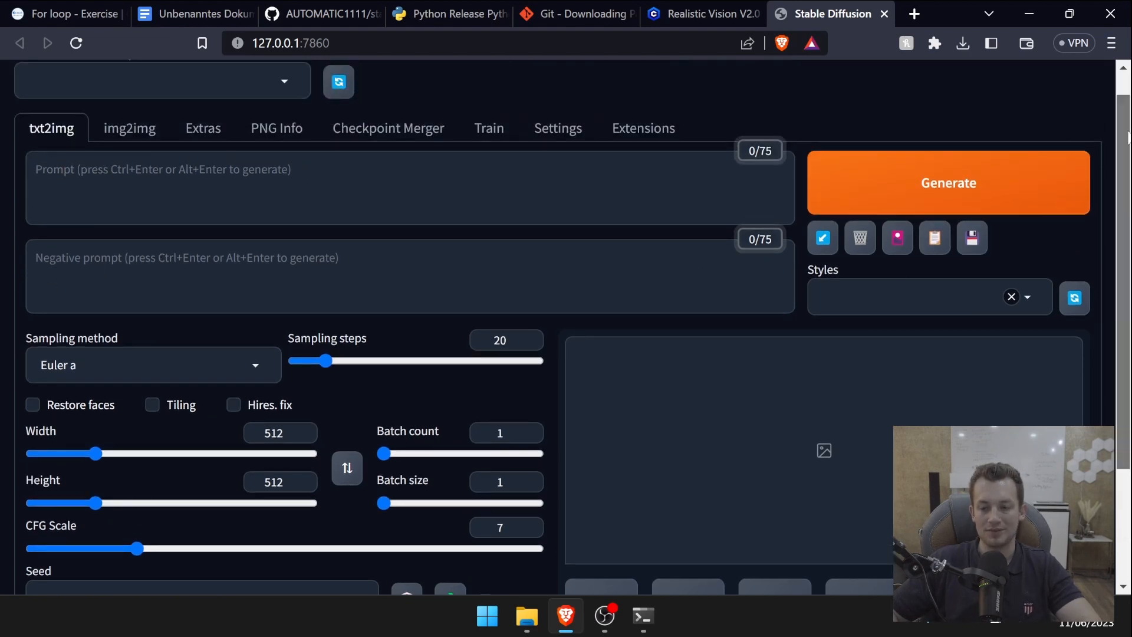
scroll(812, 121, up, 1)
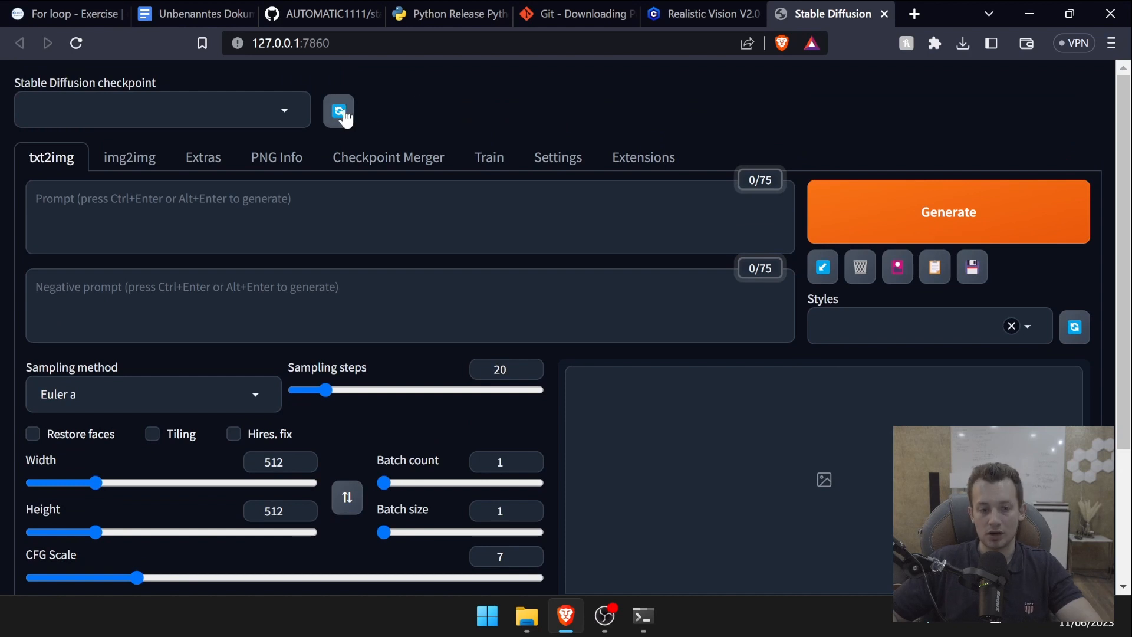
click(281, 102)
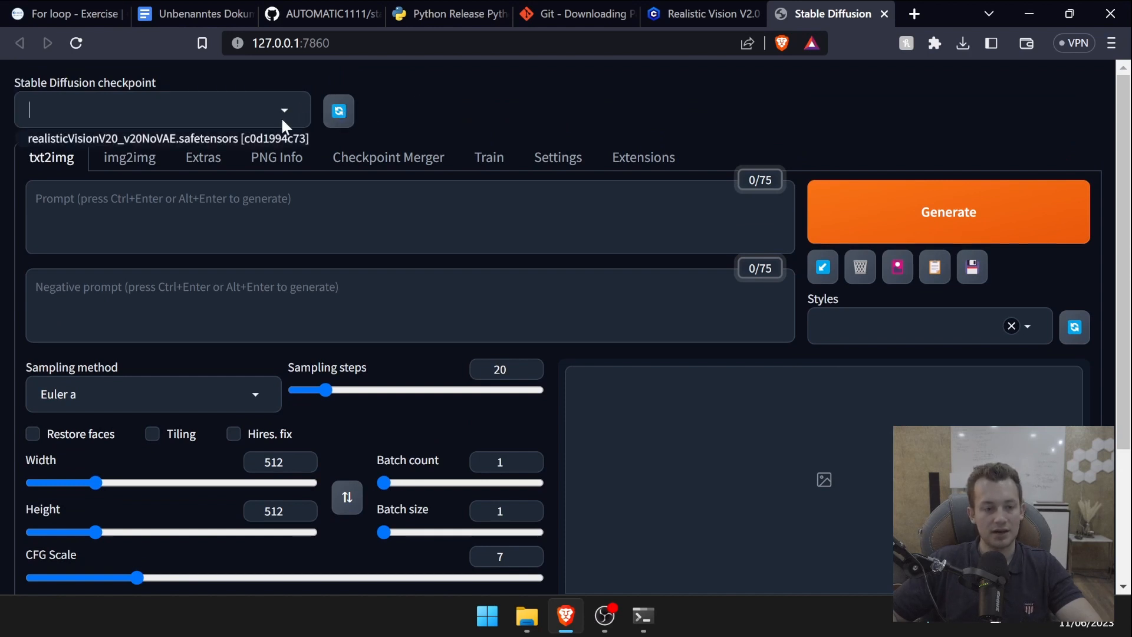
click(101, 139)
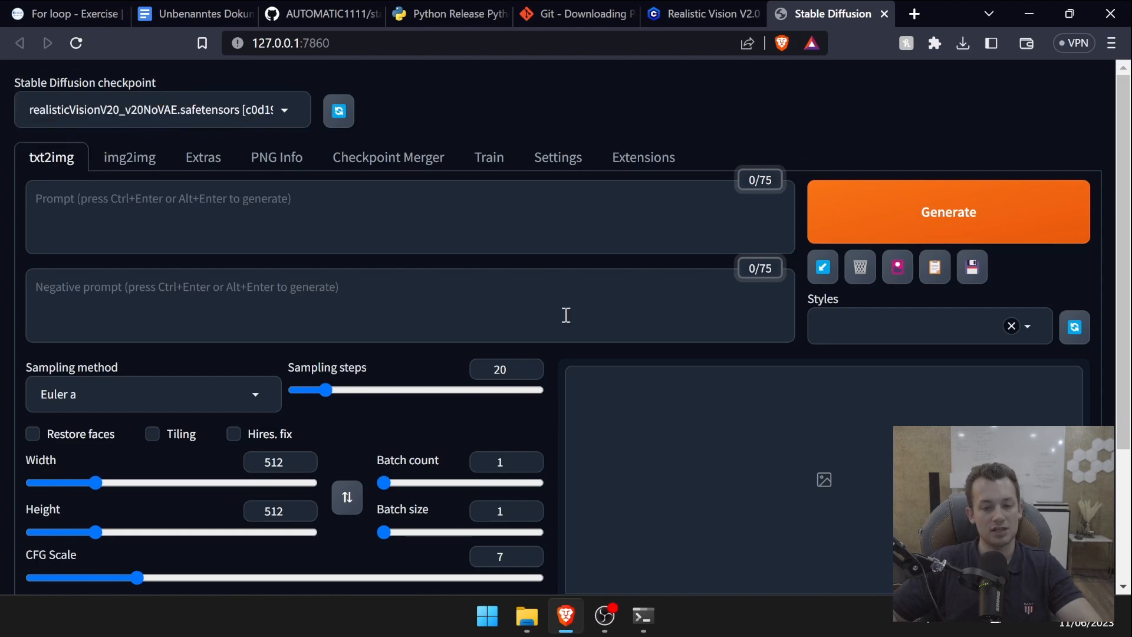
Enter "red car" as the txt2img prompt and generate an image, keeping the default settings.
scroll(564, 343, down, 3)
scroll(533, 348, up, 2)
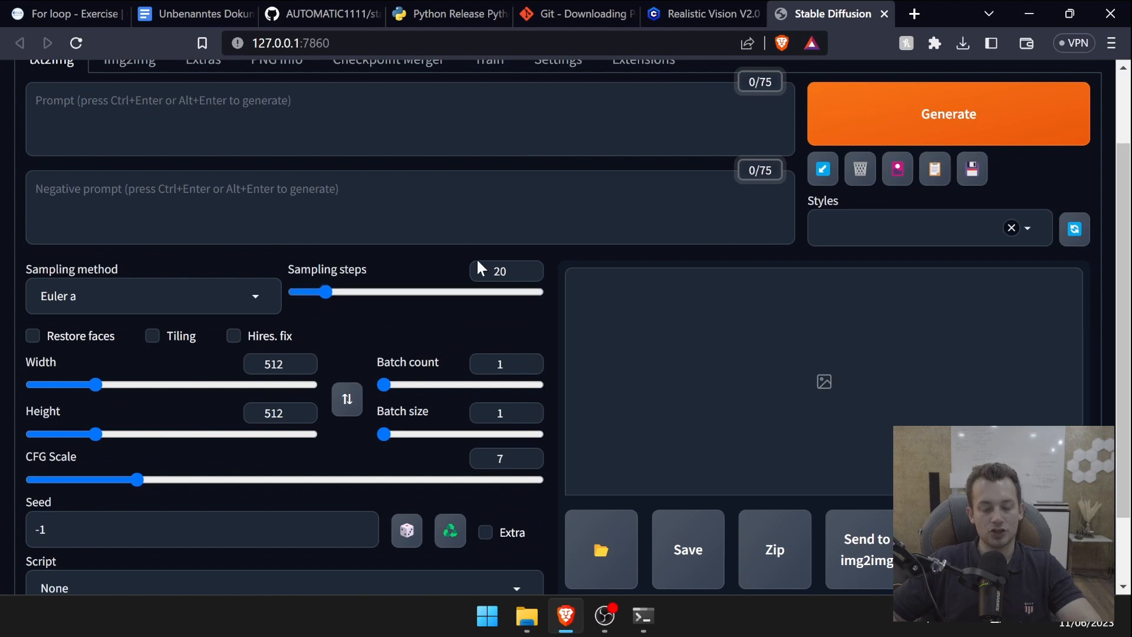
scroll(483, 354, down, 2)
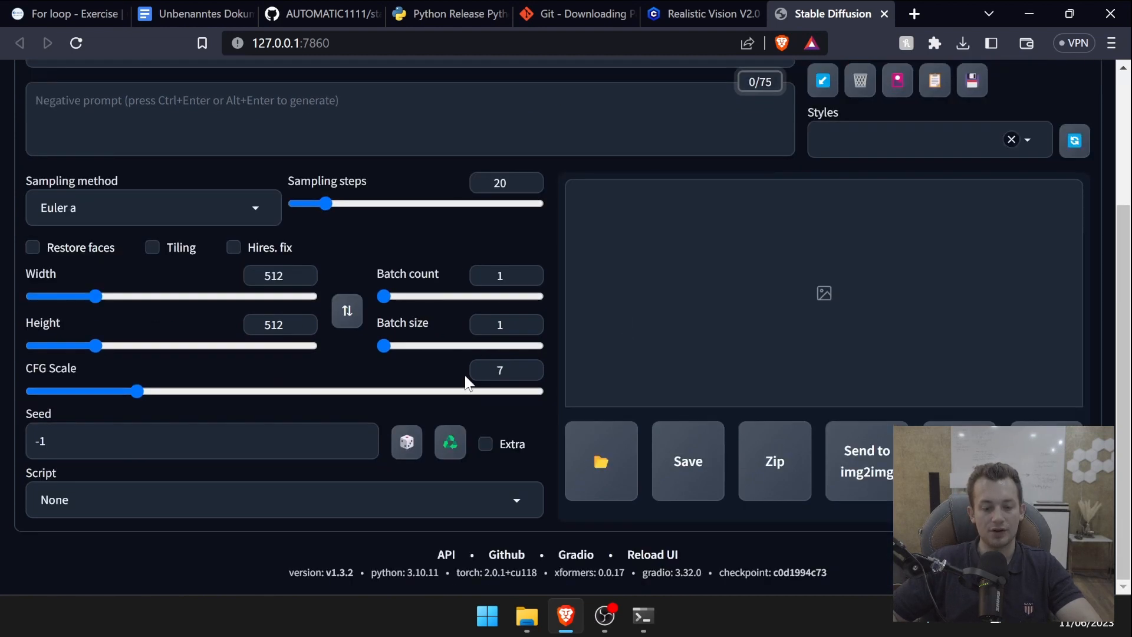
scroll(649, 465, up, 4)
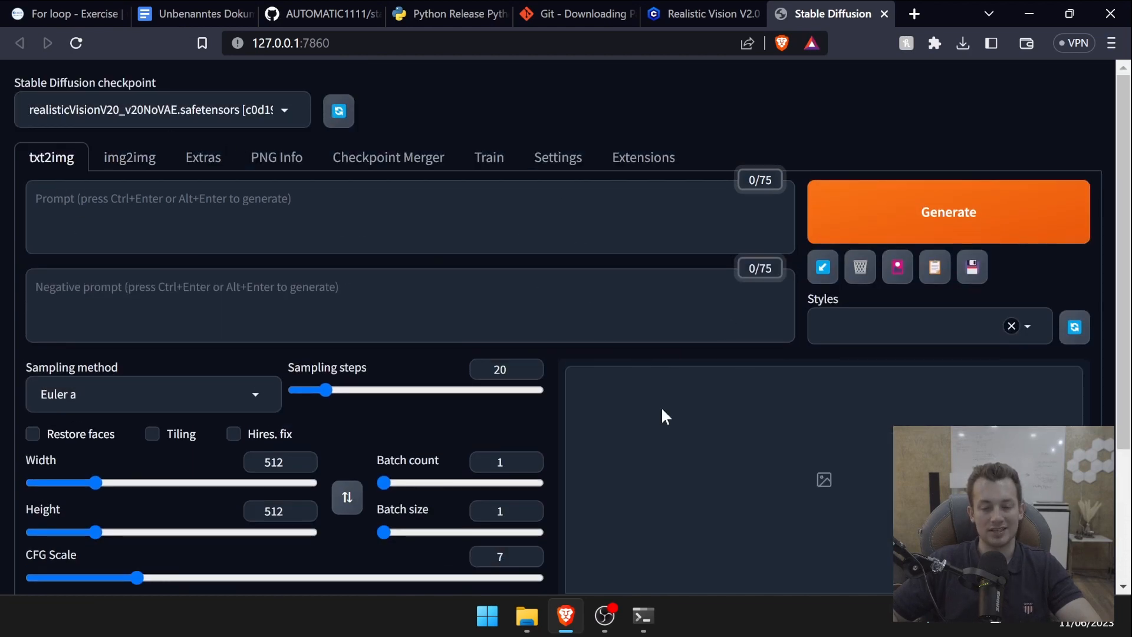
scroll(566, 420, down, 3)
scroll(631, 451, up, 3)
click(259, 225)
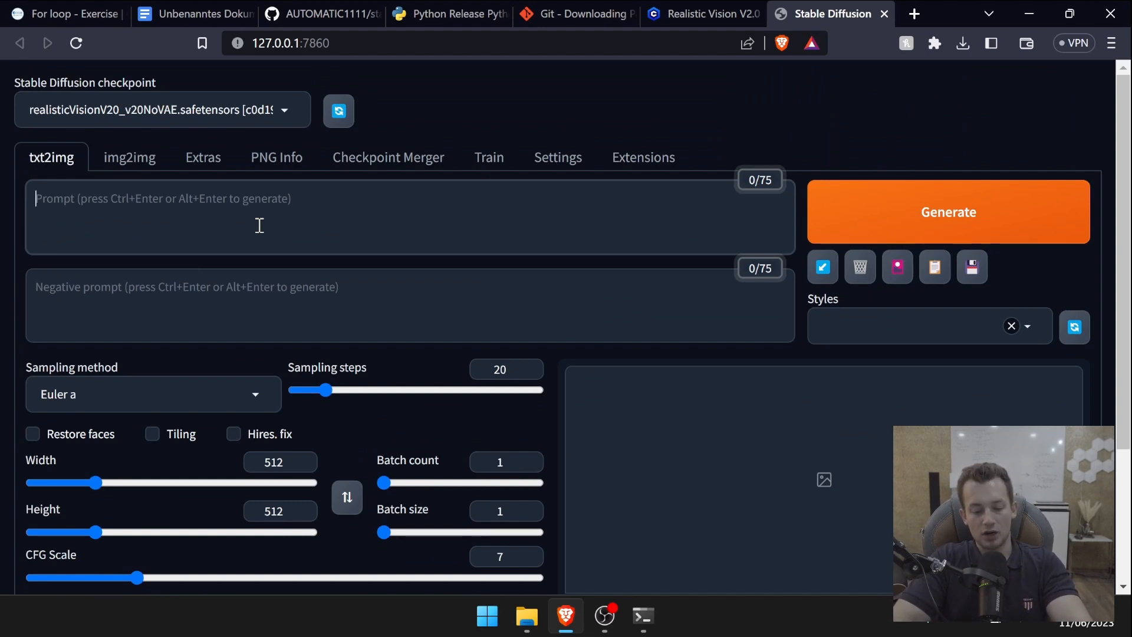
text(red car)
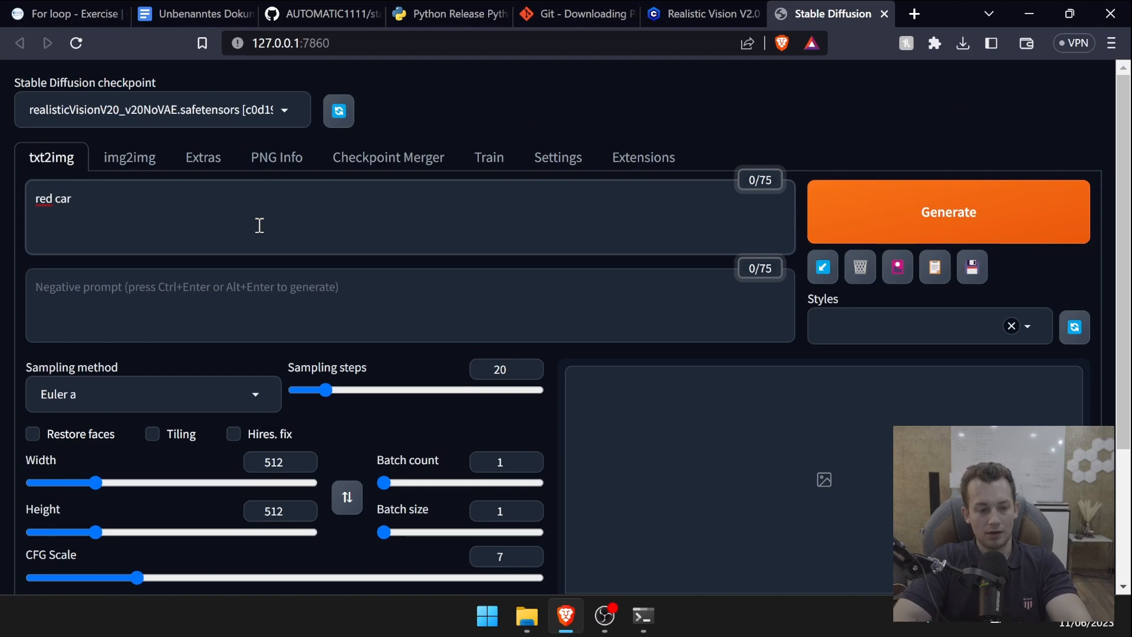
click(885, 188)
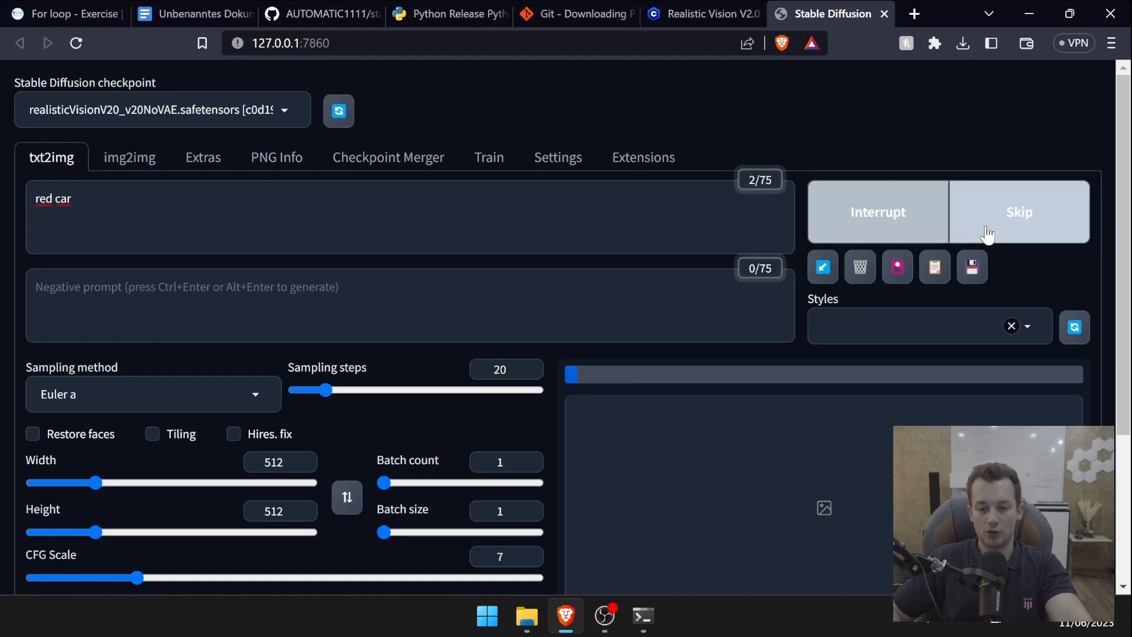
Open the generated red car image in the enlarged gallery preview.
scroll(779, 195, down, 3)
scroll(791, 183, up, 1)
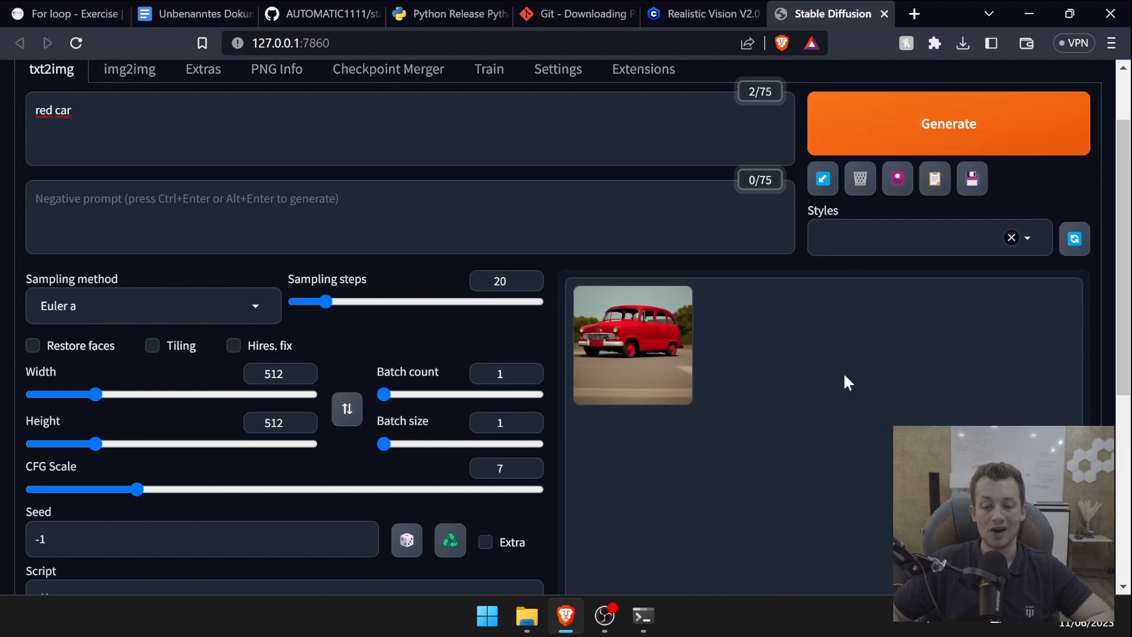
scroll(843, 378, up, 2)
scroll(1048, 416, down, 2)
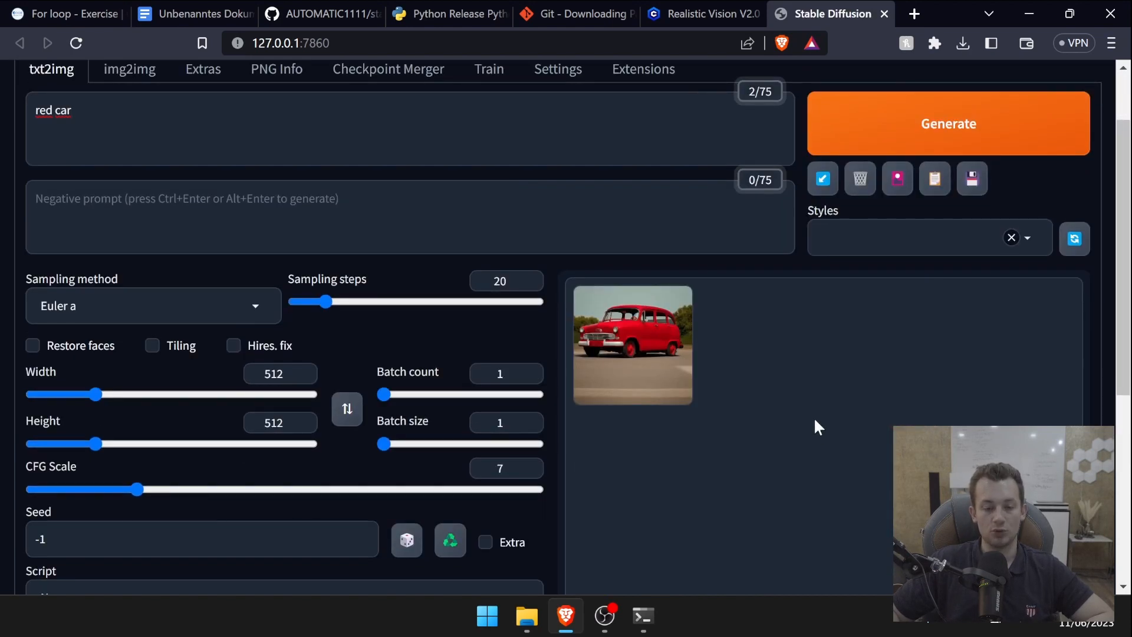
scroll(826, 359, down, 2)
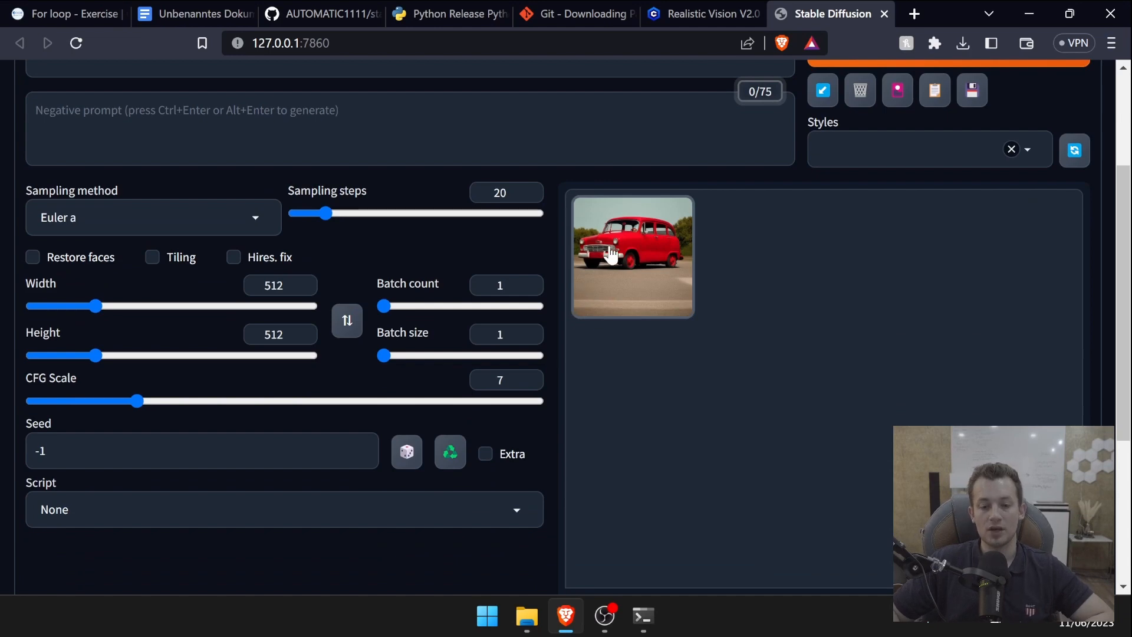
click(587, 295)
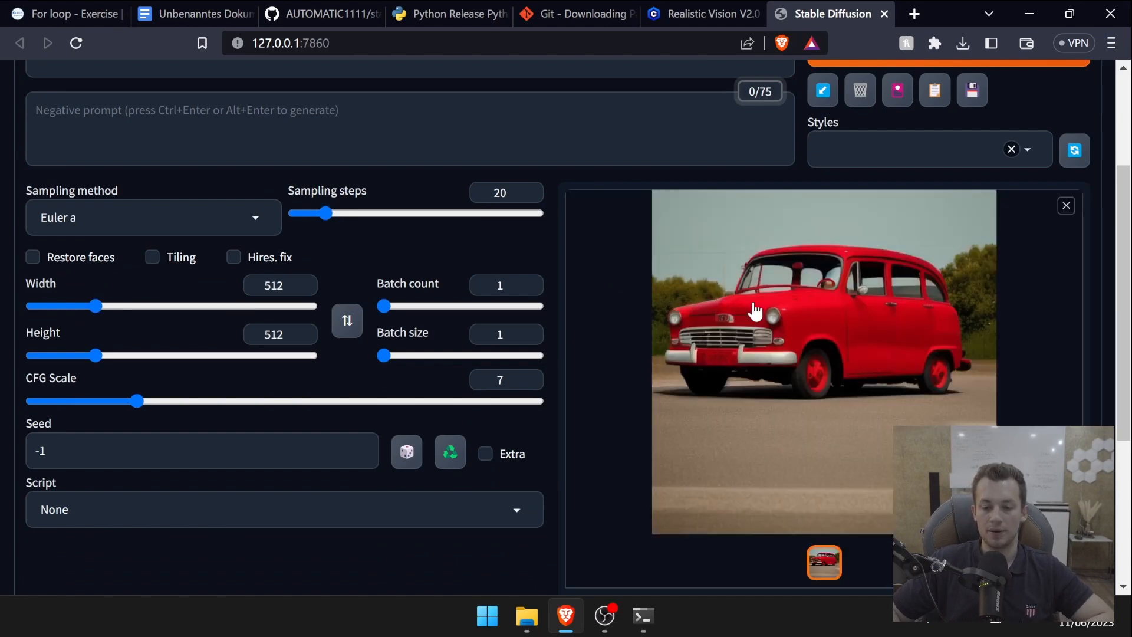
Extend the prompt to "red car with black rims" and generate a new image.
scroll(697, 353, up, 4)
click(250, 200)
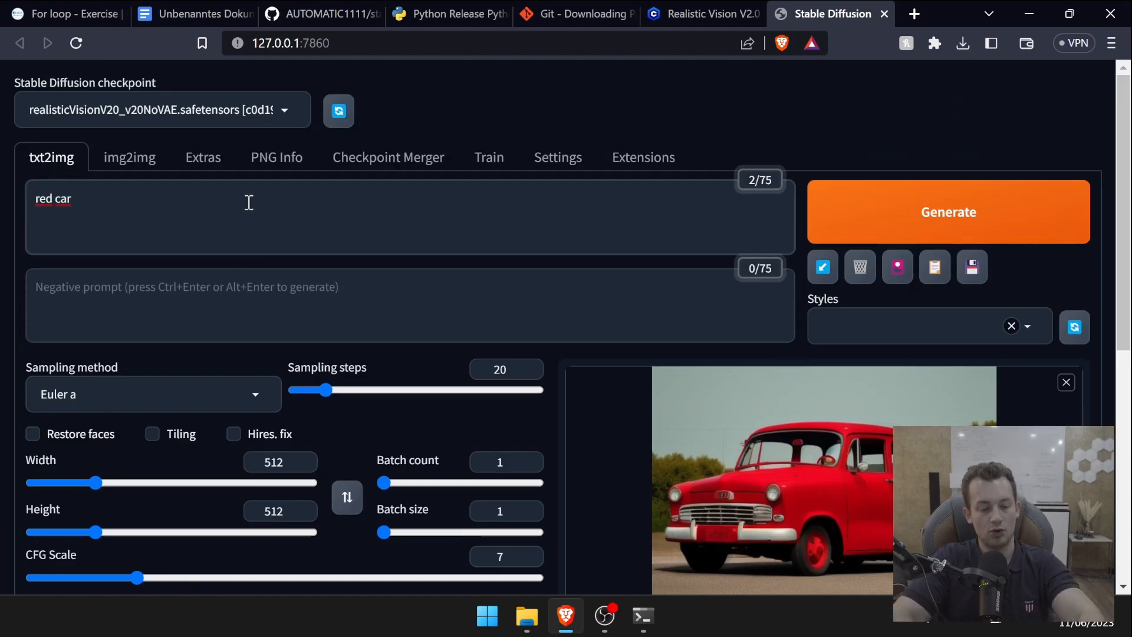
text(with)
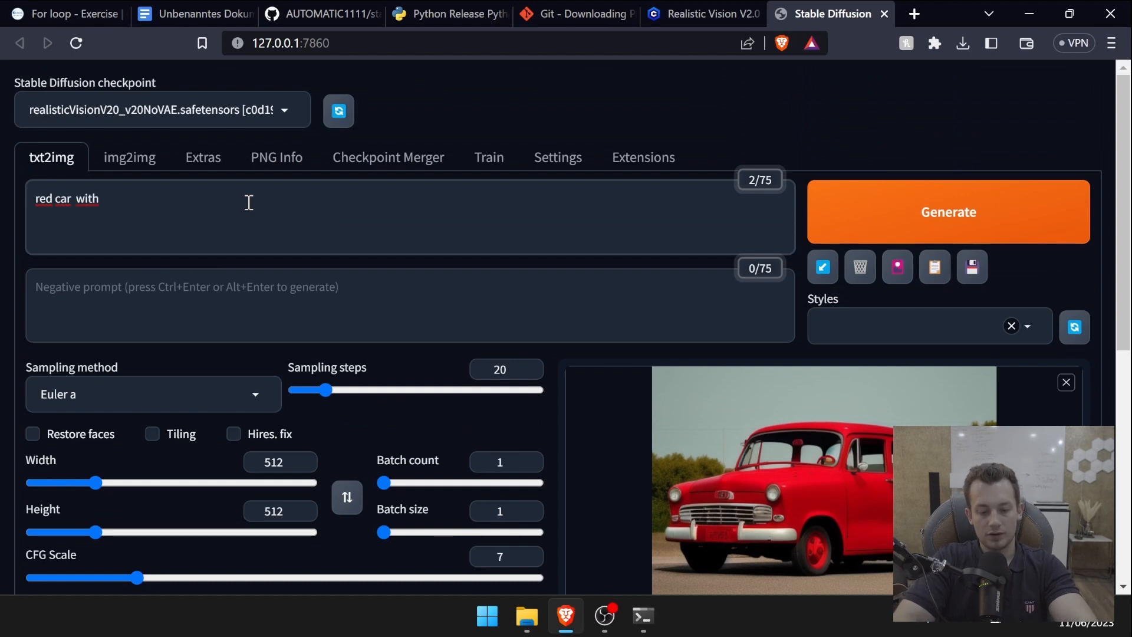
text( black rims)
click(924, 210)
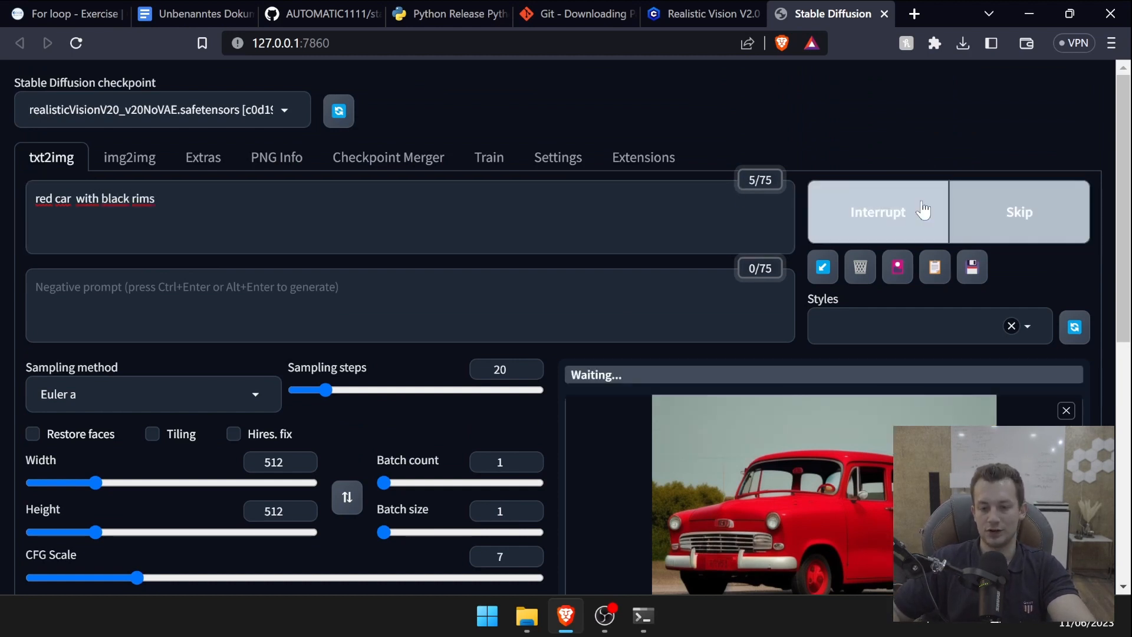
Examine the newly generated image against the black rims prompt.
scroll(614, 230, down, 2)
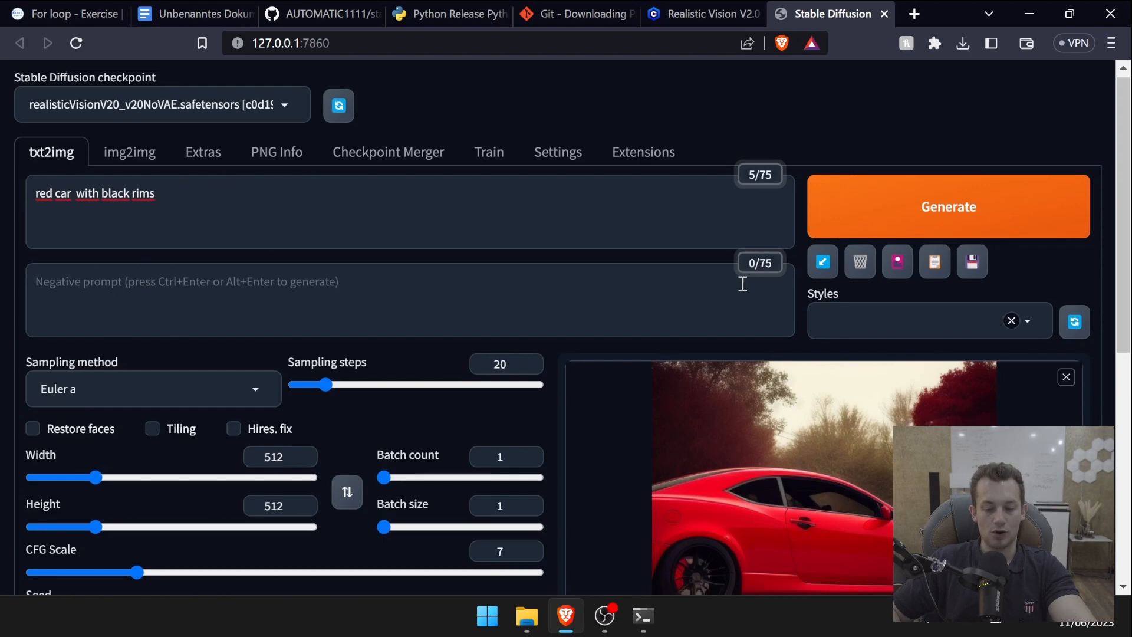
scroll(825, 312, down, 3)
scroll(851, 364, up, 3)
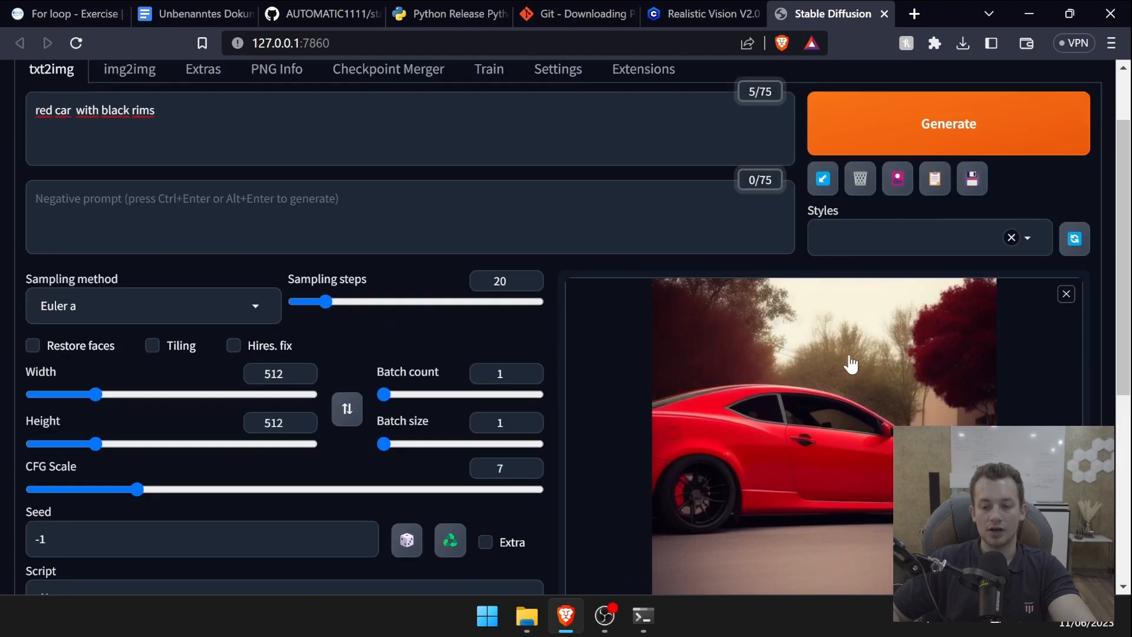
scroll(851, 364, down, 3)
scroll(850, 364, up, 2)
scroll(741, 434, down, 1)
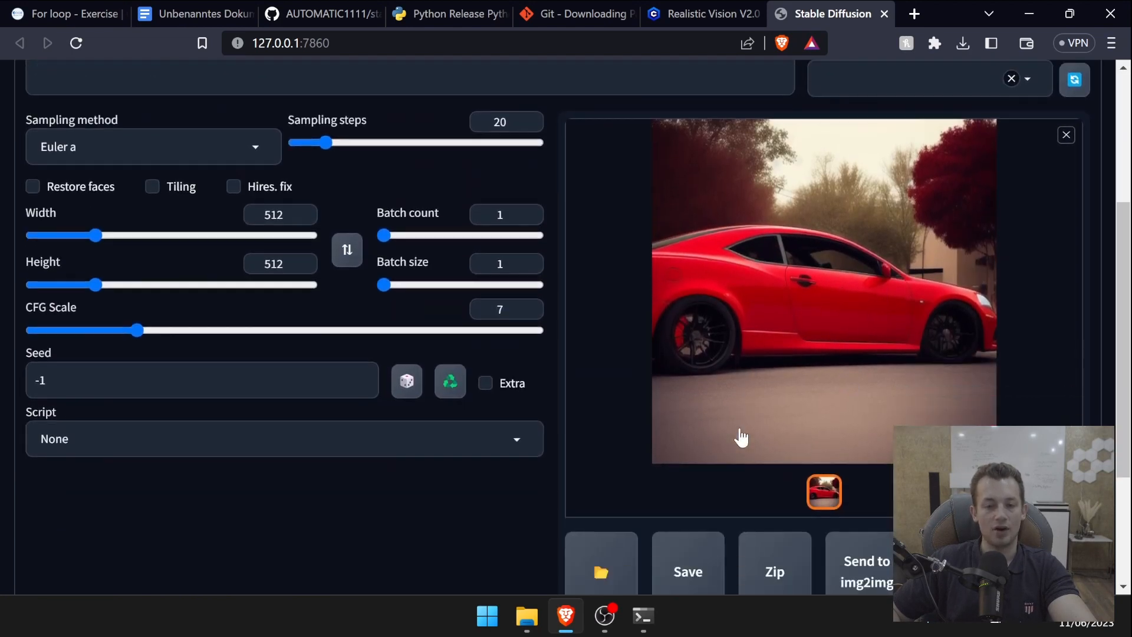
scroll(738, 434, up, 4)
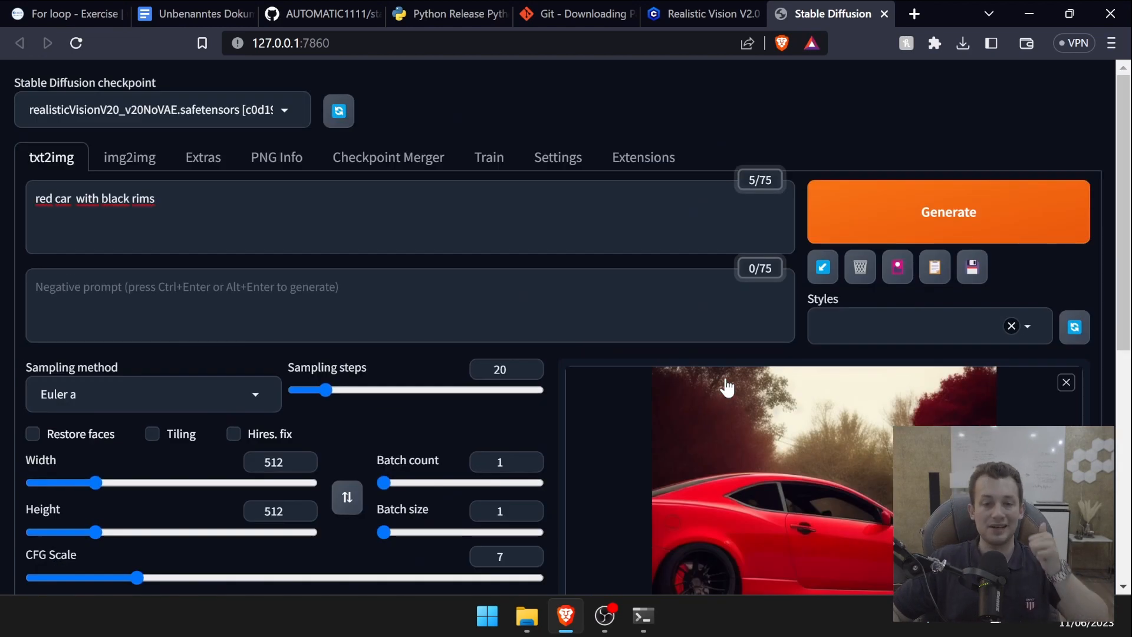